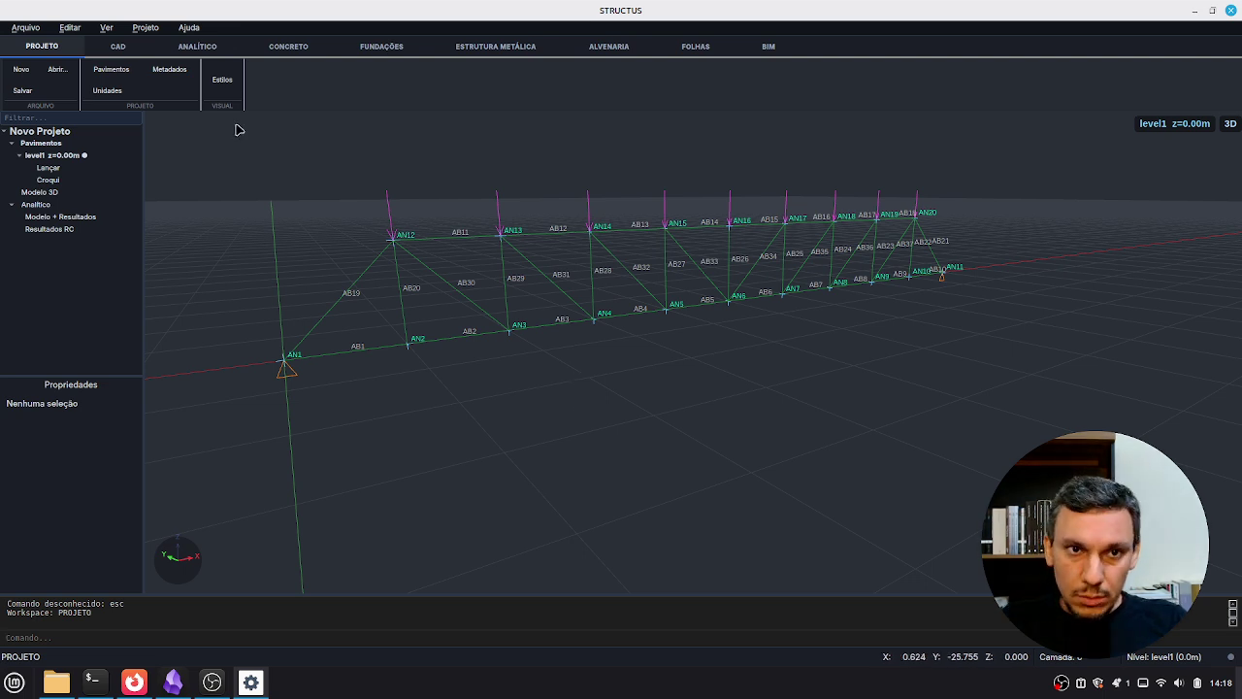
Switch to the analytical workspace and examine the truss model, including the properties of top-chord bar AB11
{"action": "left_click", "coordinate": [197, 47]}
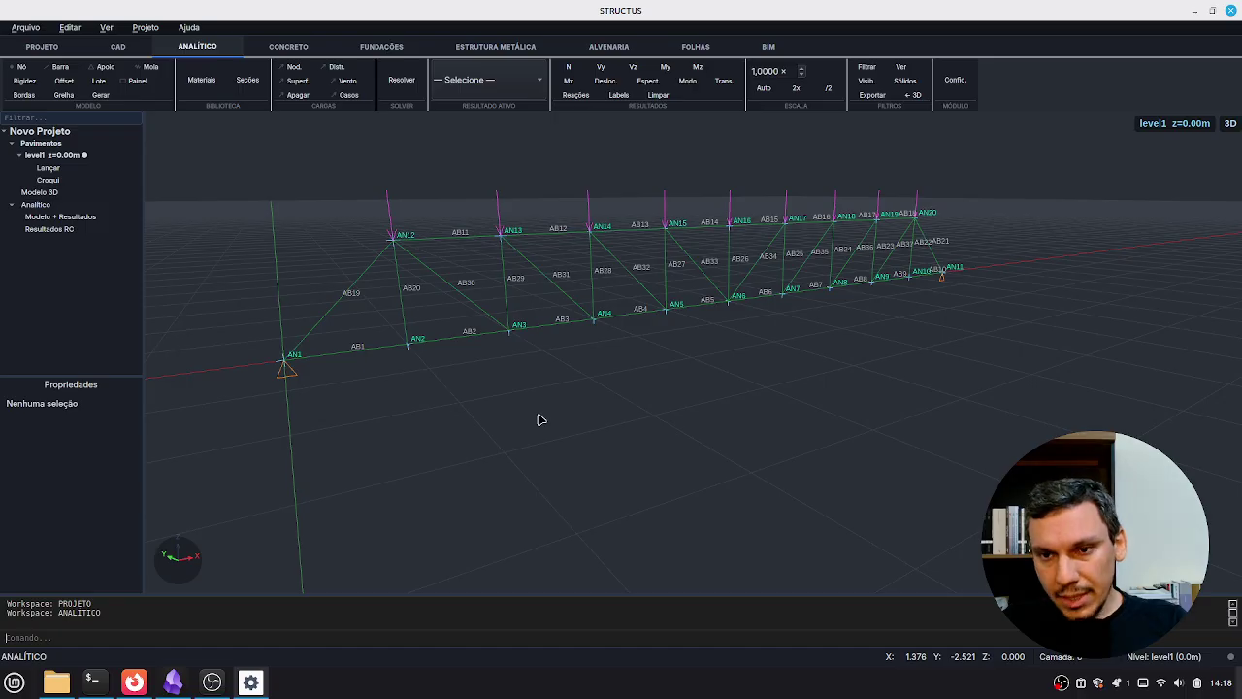
{"action": "middle_click_drag", "start_coordinate": [598, 373], "coordinate": [593, 373]}
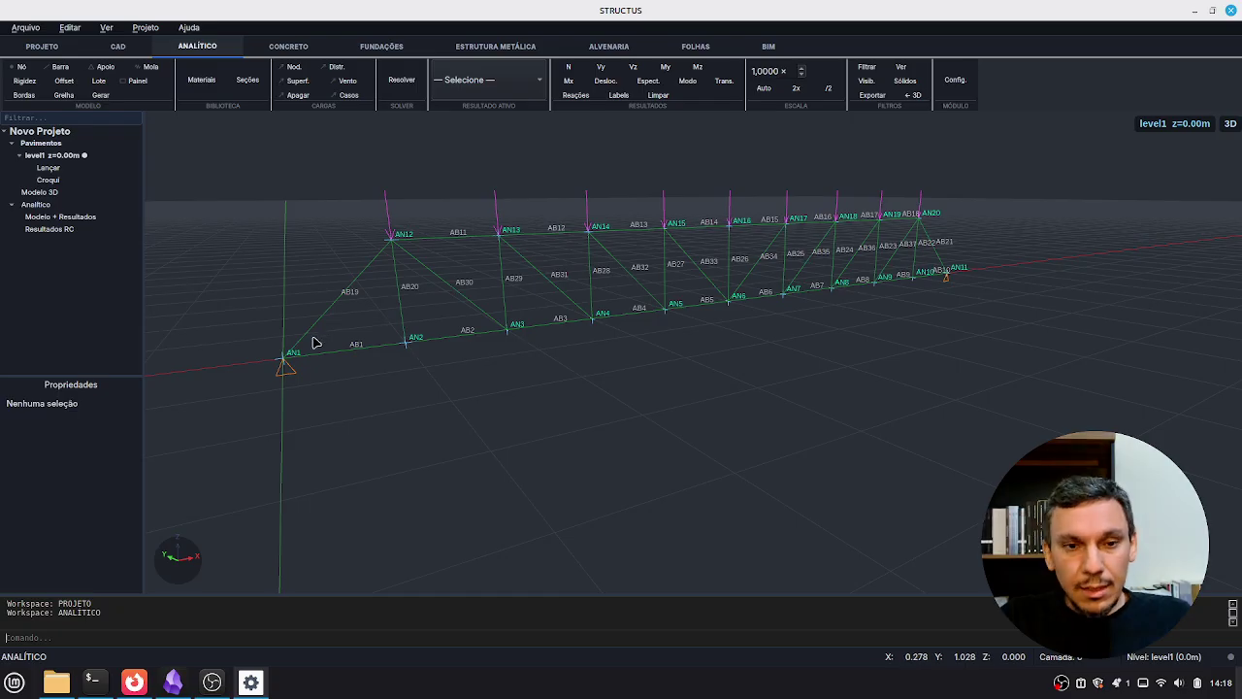
{"action": "left_click_drag", "start_coordinate": [260, 332], "coordinate": [325, 411]}
{"action": "middle_click_drag", "start_coordinate": [662, 366], "coordinate": [687, 359]}
{"action": "middle_click_drag", "start_coordinate": [963, 345], "coordinate": [920, 345]}
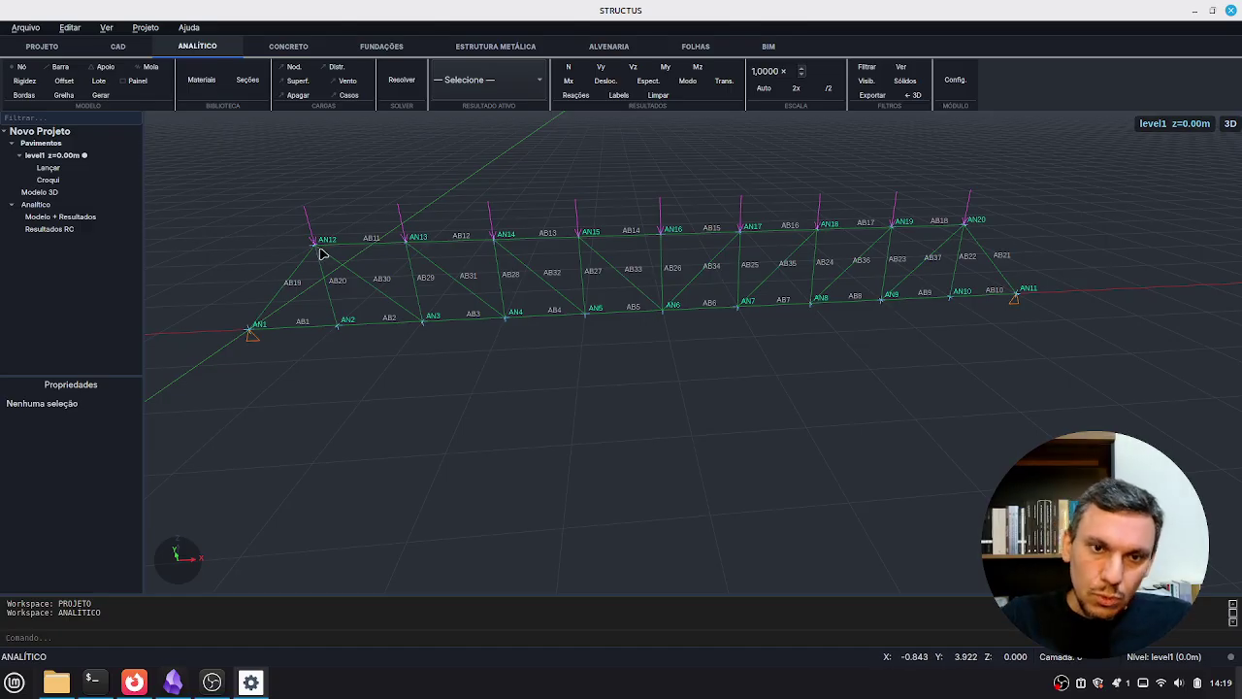
{"action": "left_click", "coordinate": [359, 242]}
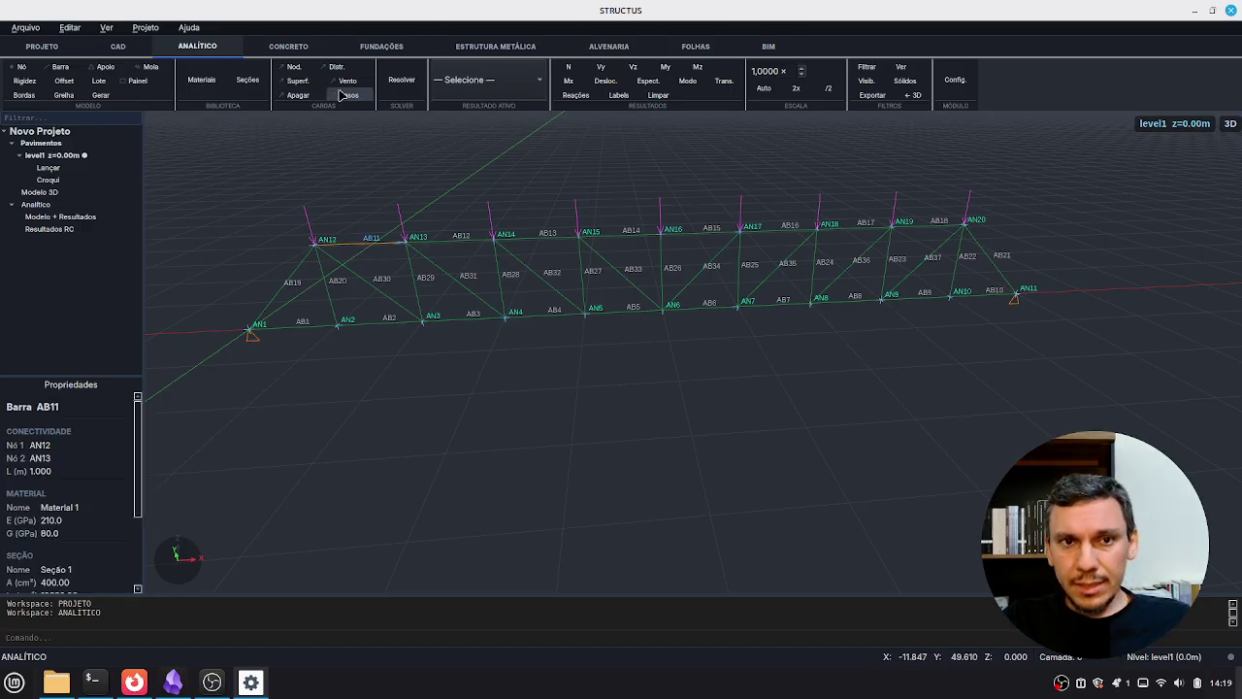
{"action": "left_click", "coordinate": [433, 170]}
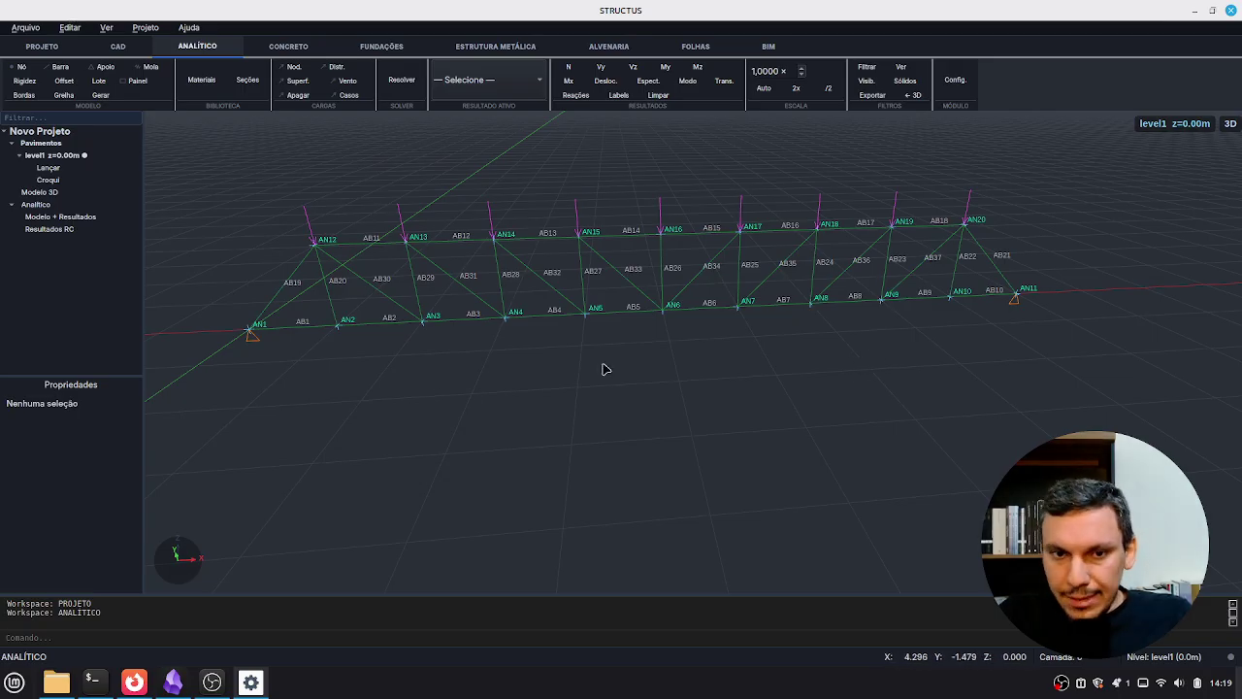
{"action": "mouse_move", "coordinate": [608, 368]}
{"action": "middle_mouse_down"}
{"action": "mouse_move", "coordinate": [632, 363]}
{"action": "mouse_move", "coordinate": [615, 377]}
{"action": "middle_mouse_up"}
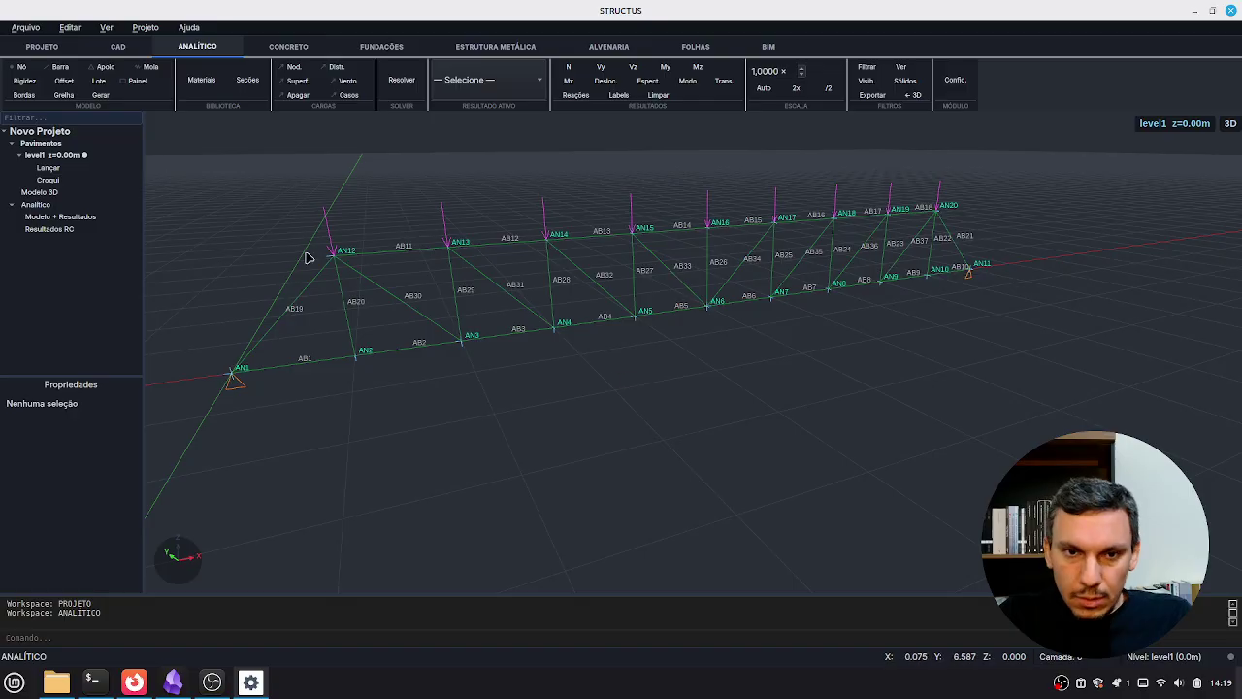
{"action": "left_click", "coordinate": [23, 70]}
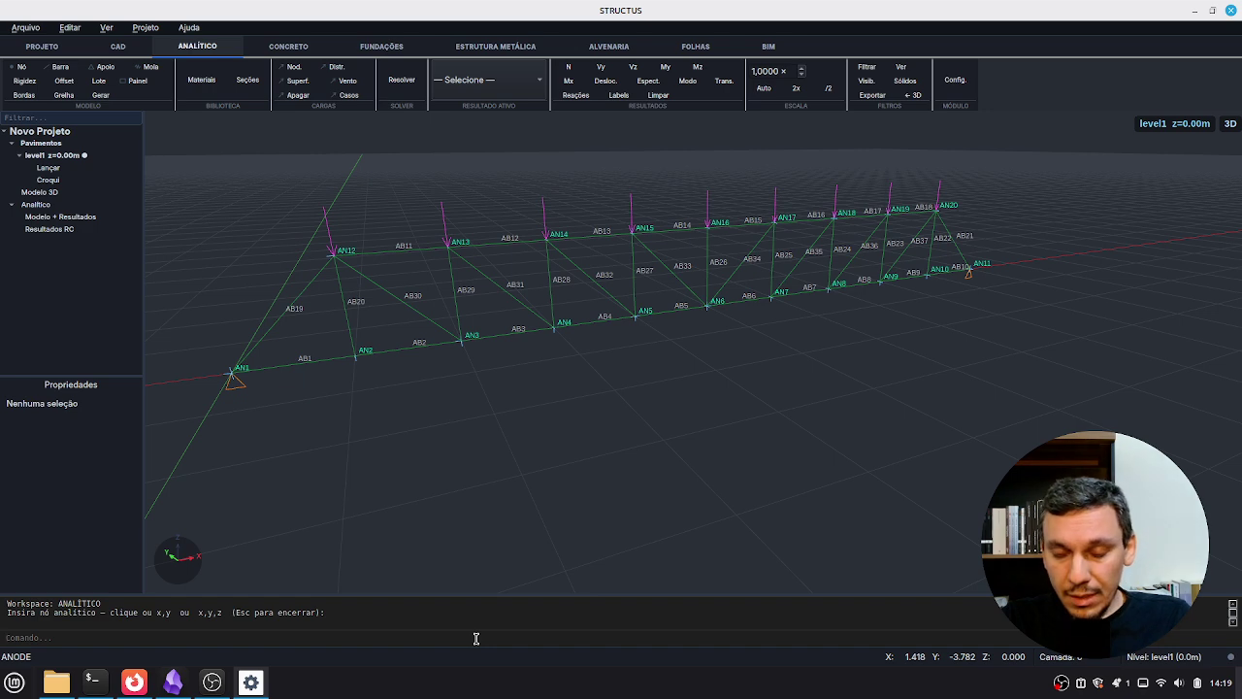
{"action": "type", "text": "0,0,0"}
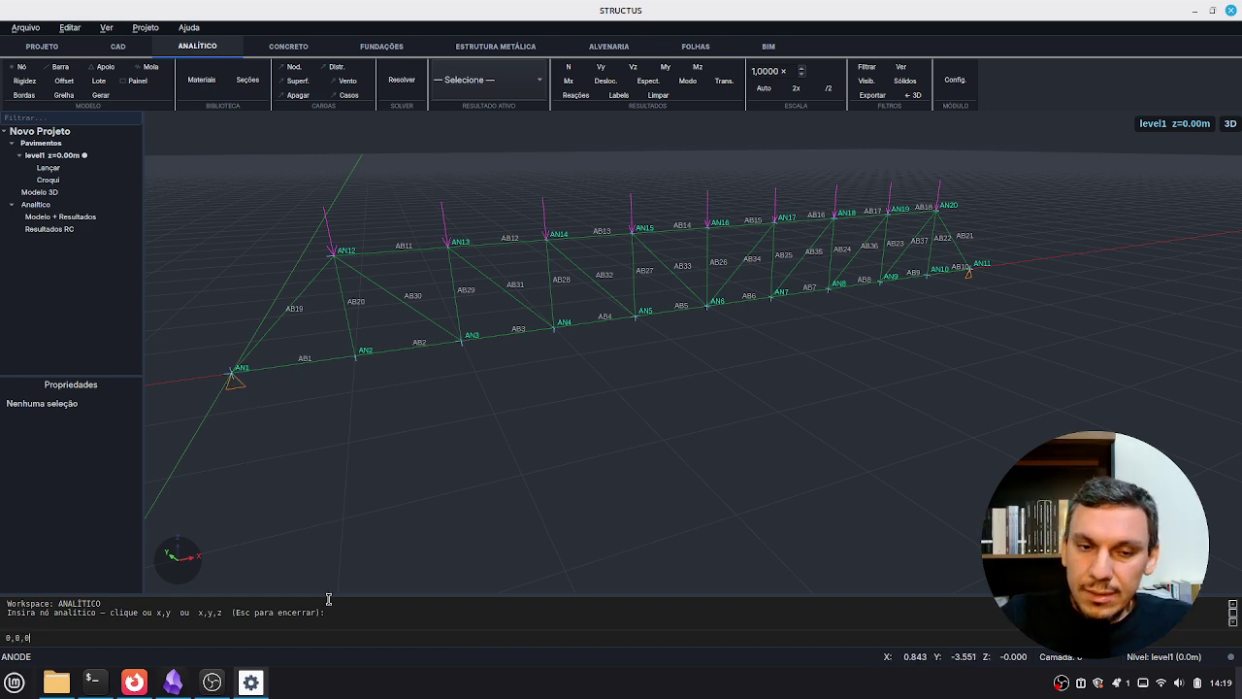
{"action": "key", "text": "Escape"}
{"action": "key", "text": "BackSpace"}
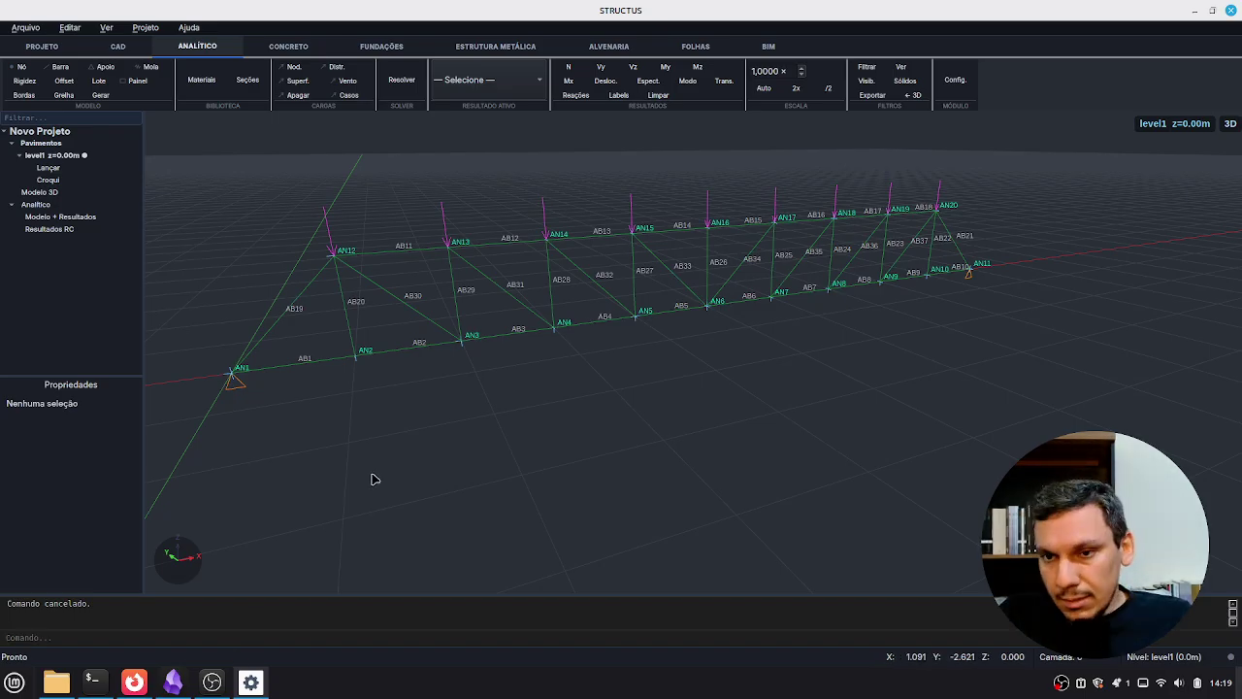
{"action": "middle_click_drag", "start_coordinate": [396, 452], "coordinate": [410, 452]}
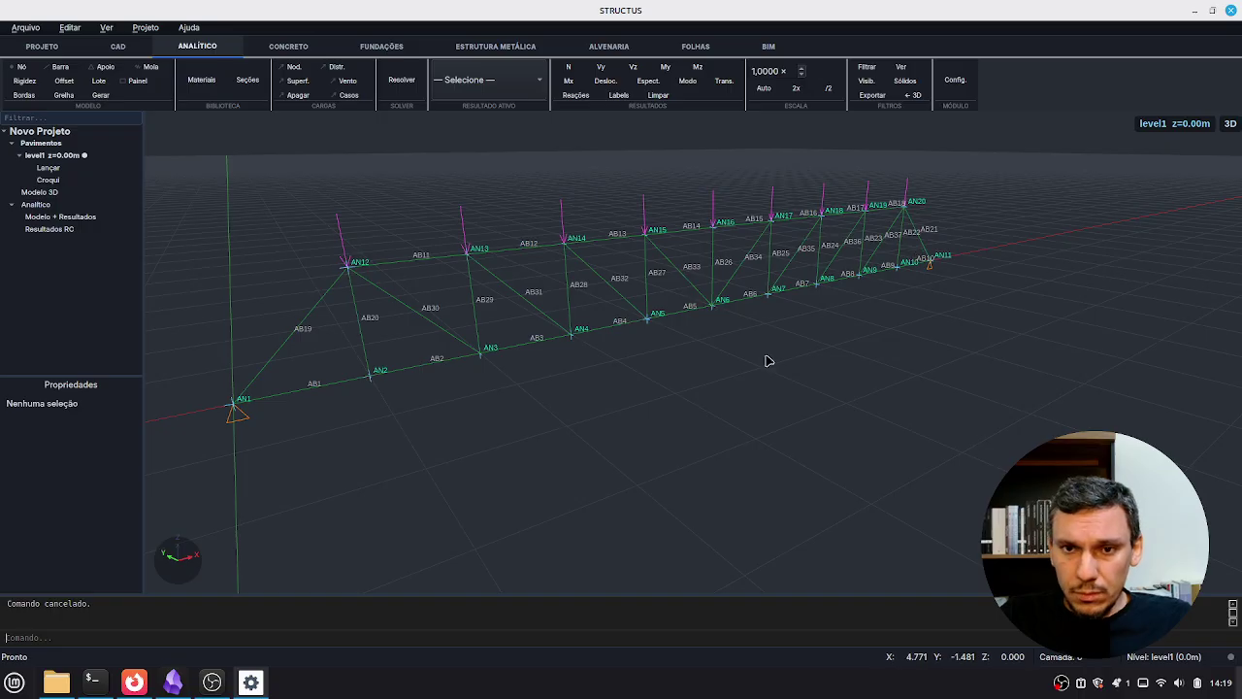
{"action": "middle_click_drag", "start_coordinate": [701, 397], "coordinate": [685, 385]}
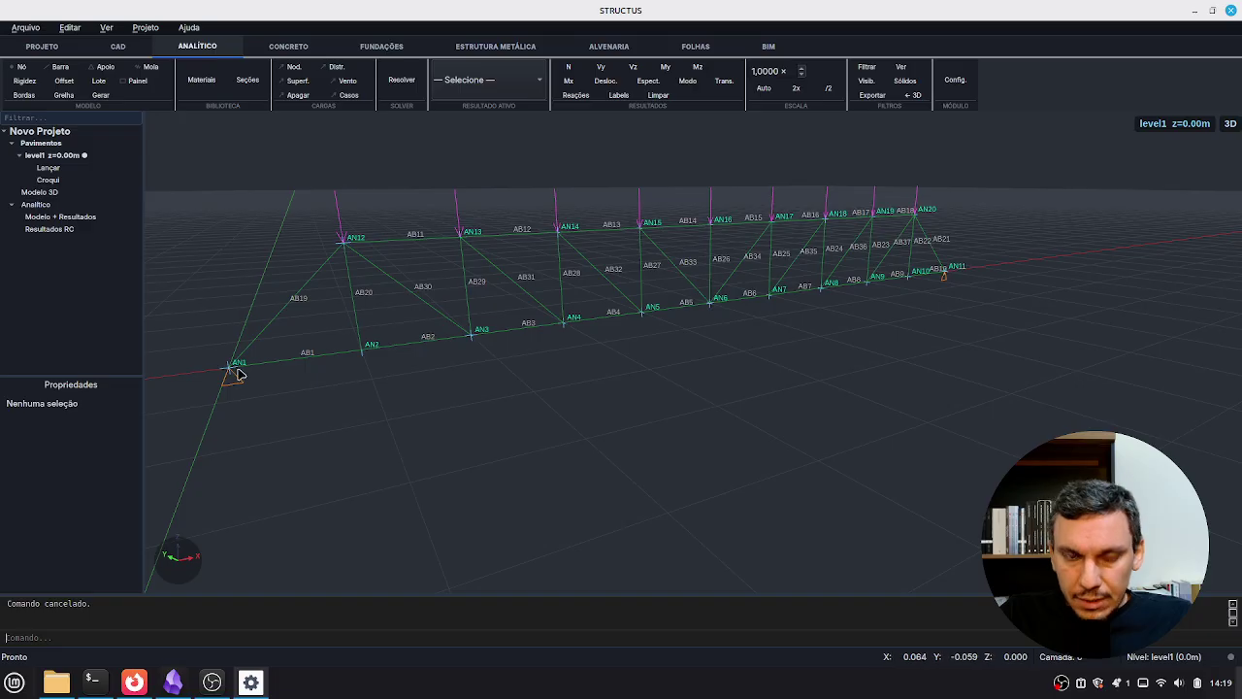
{"action": "left_click", "coordinate": [64, 68]}
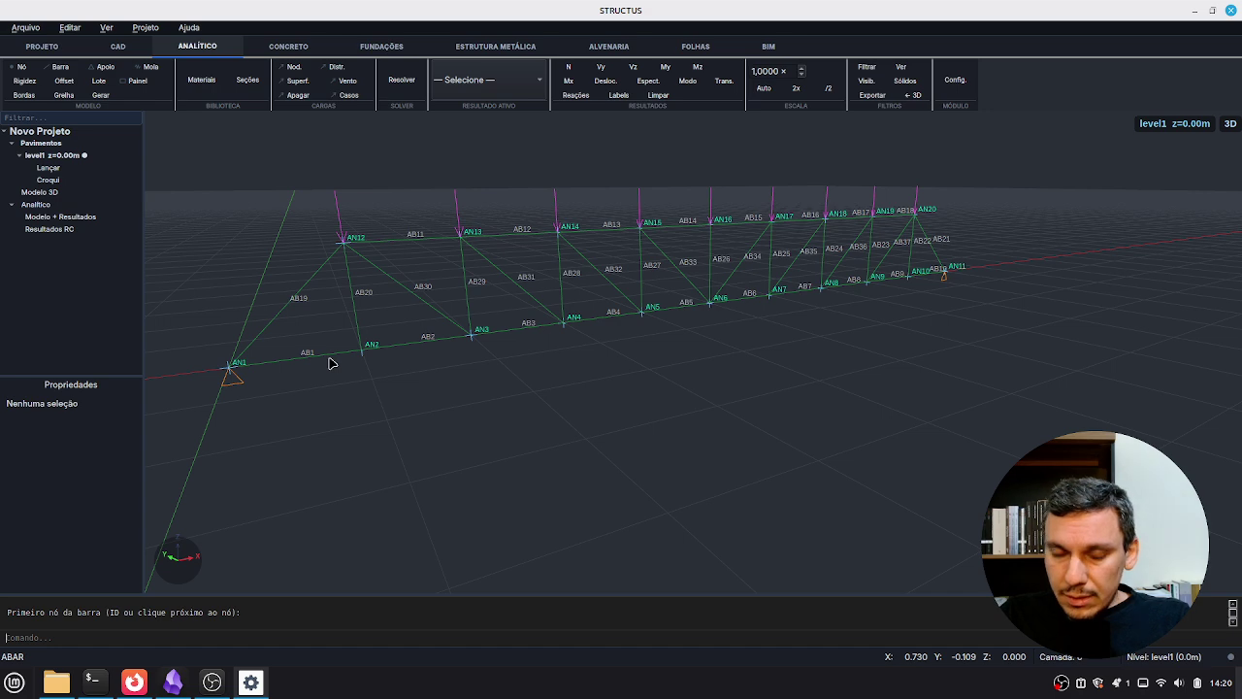
{"action": "key", "text": "Escape"}
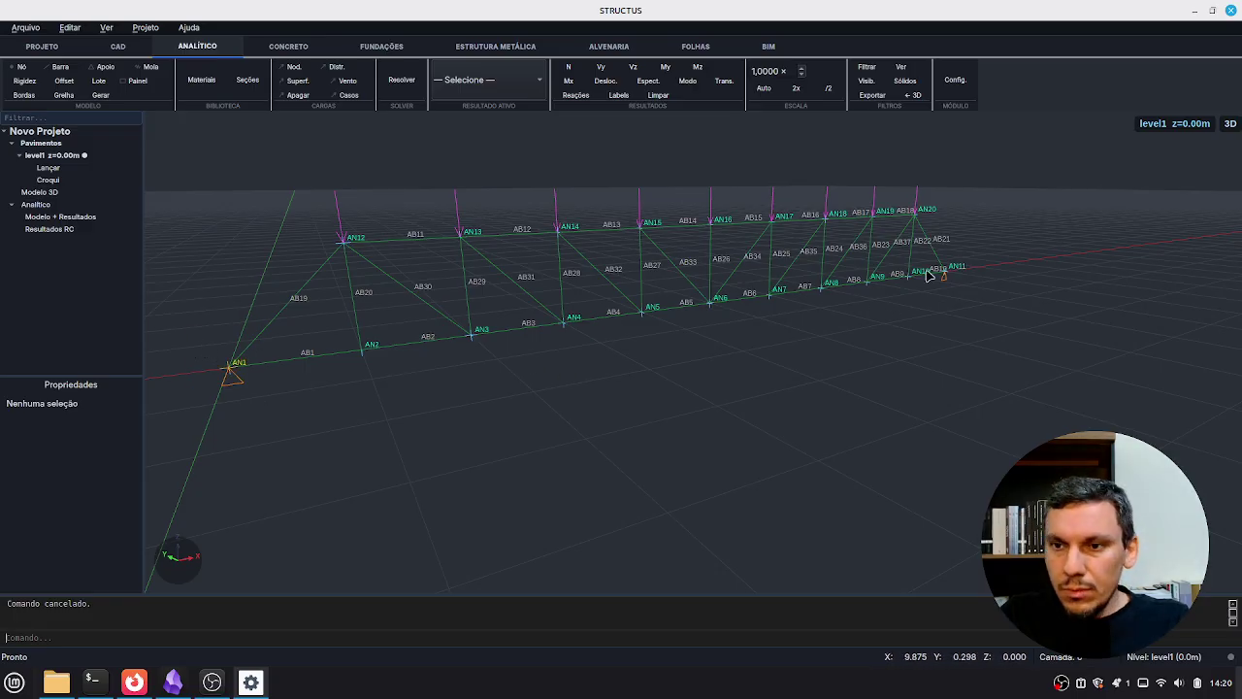
Review the support restraint options for nodes AN1 and AN11 together and for AN1 alone, without applying changes
{"action": "left_click", "coordinate": [103, 66]}
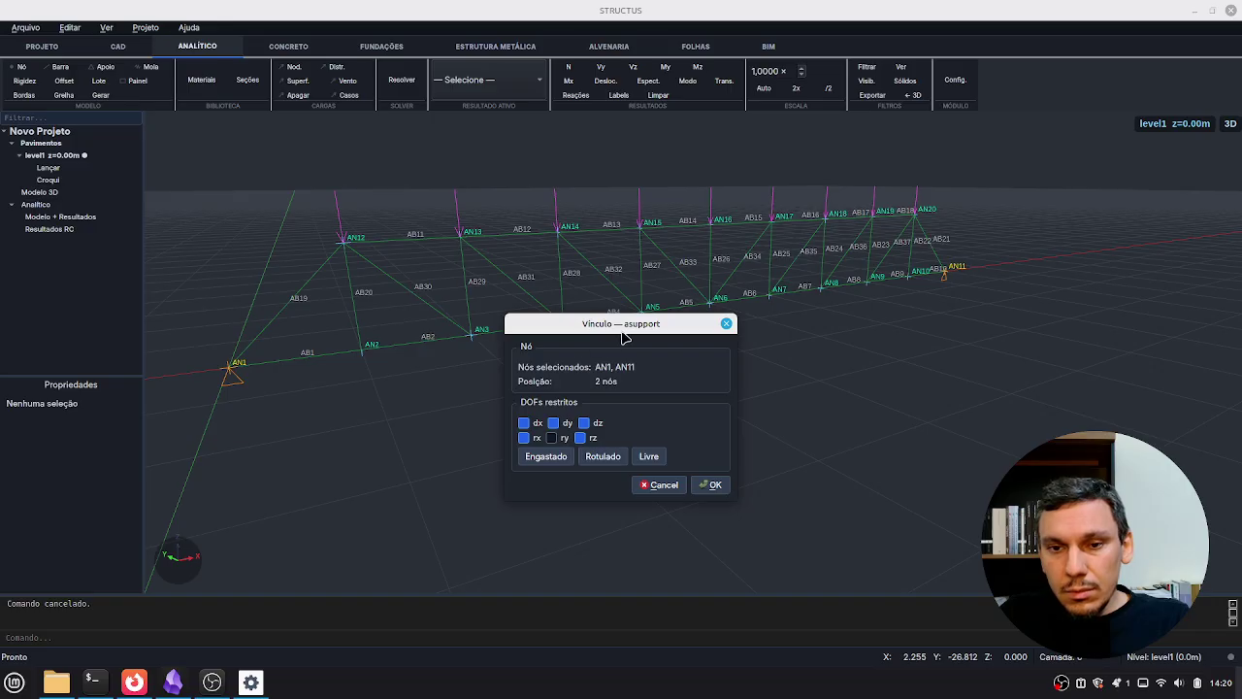
{"action": "left_click_drag", "start_coordinate": [627, 323], "coordinate": [694, 259]}
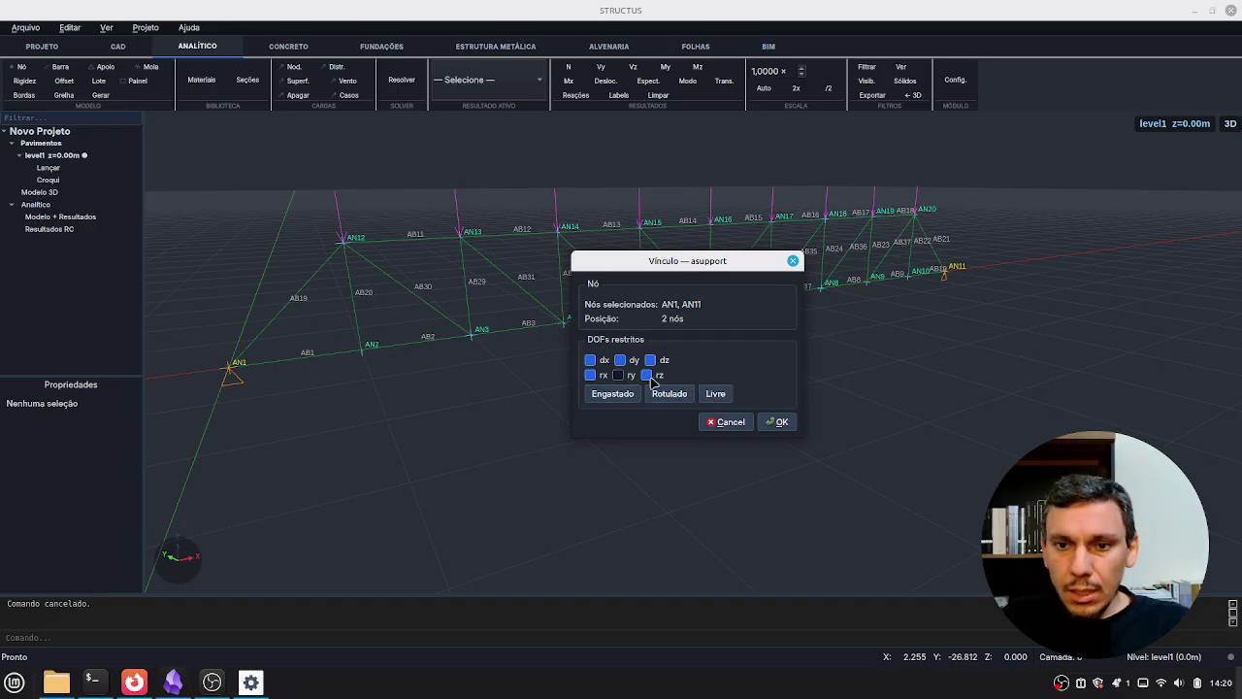
{"action": "left_click", "coordinate": [735, 421]}
{"action": "left_click_drag", "start_coordinate": [202, 352], "coordinate": [268, 424]}
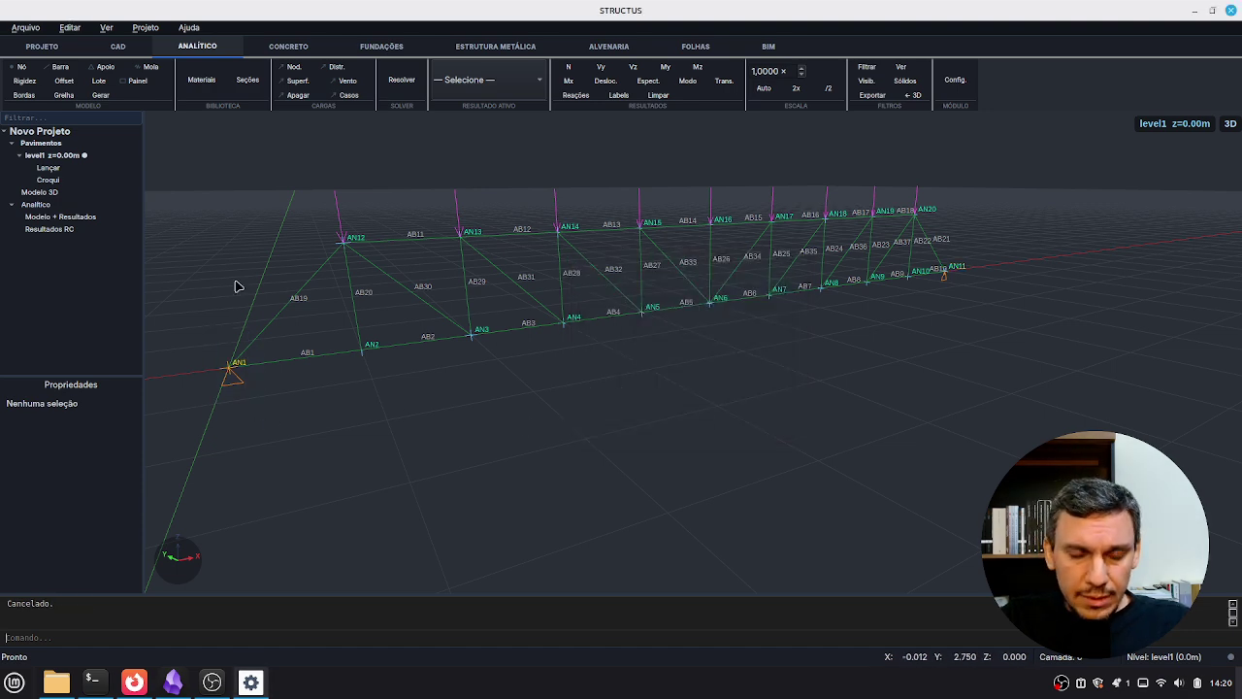
{"action": "left_click", "coordinate": [105, 70]}
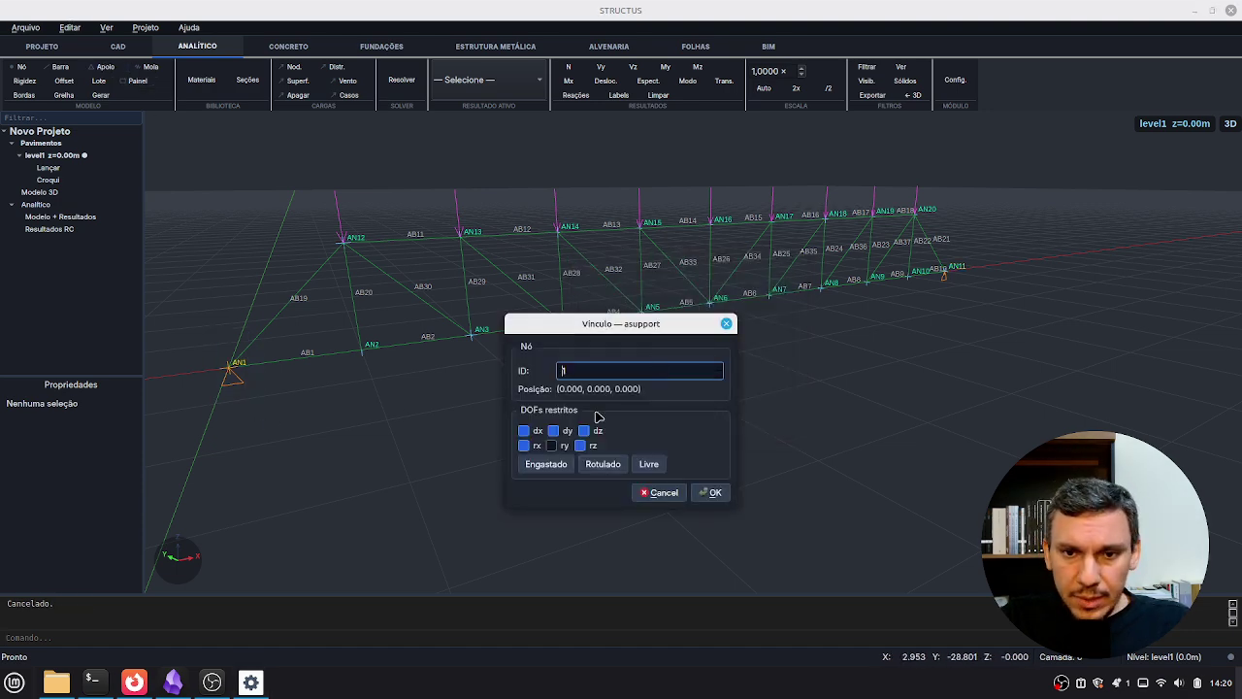
{"action": "left_click", "coordinate": [552, 446]}
{"action": "key", "text": "Escape"}
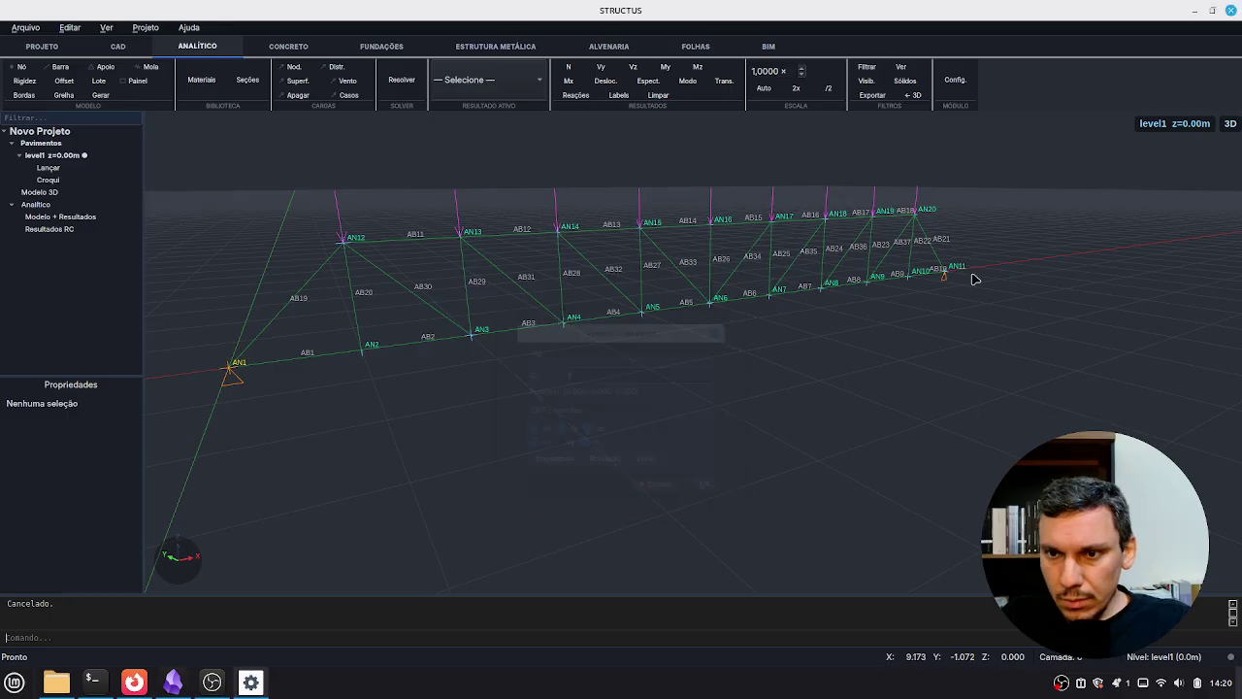
Apply a support to node AN11 that restrains only dy and dz
{"action": "middle_click_drag", "start_coordinate": [955, 276], "coordinate": [925, 277]}
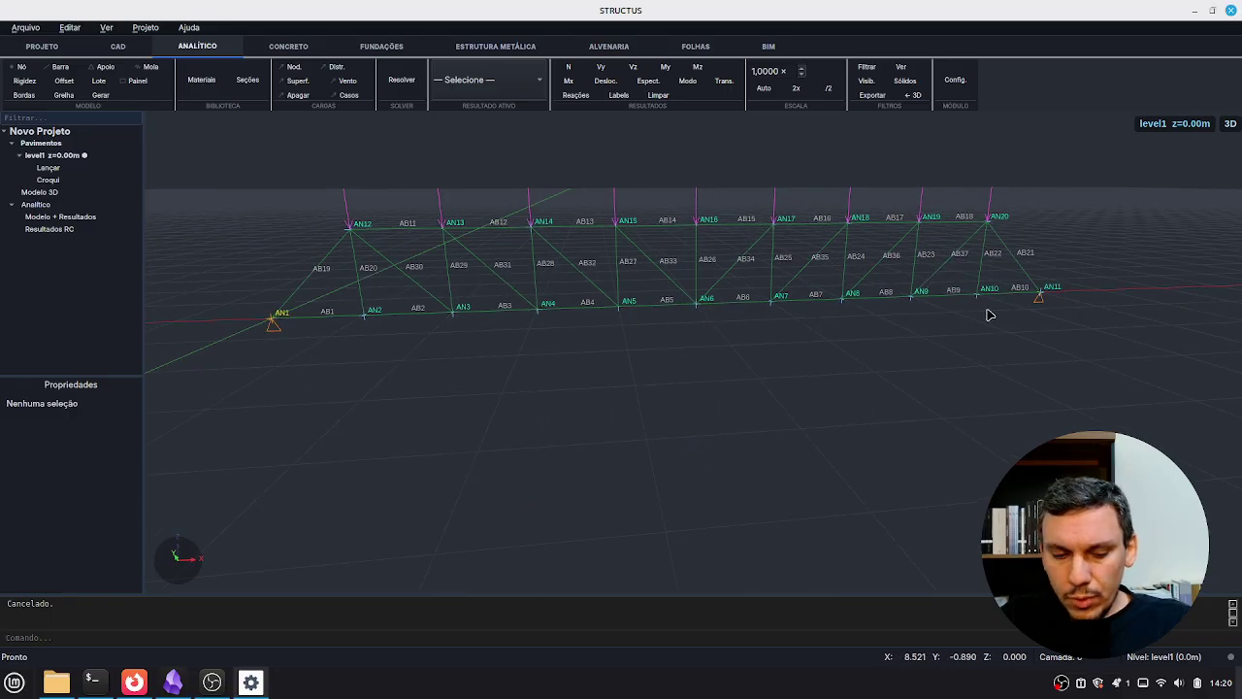
{"action": "middle_click_drag", "start_coordinate": [1007, 339], "coordinate": [923, 328]}
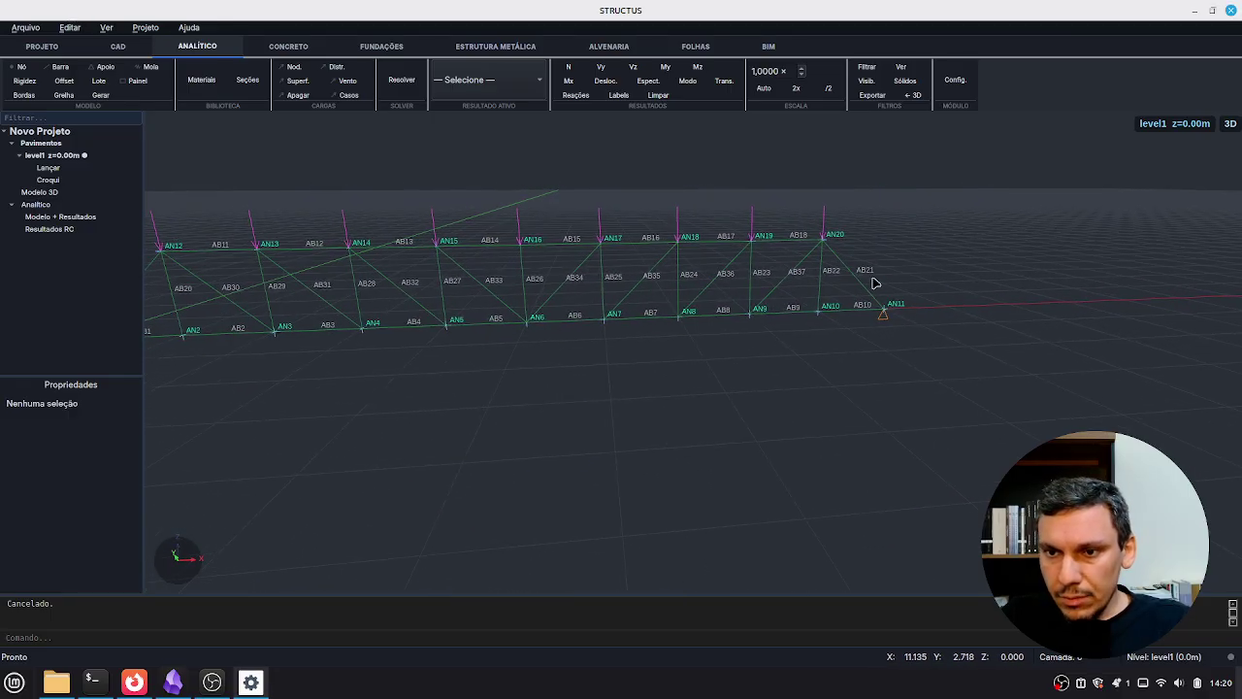
{"action": "left_click", "coordinate": [104, 72]}
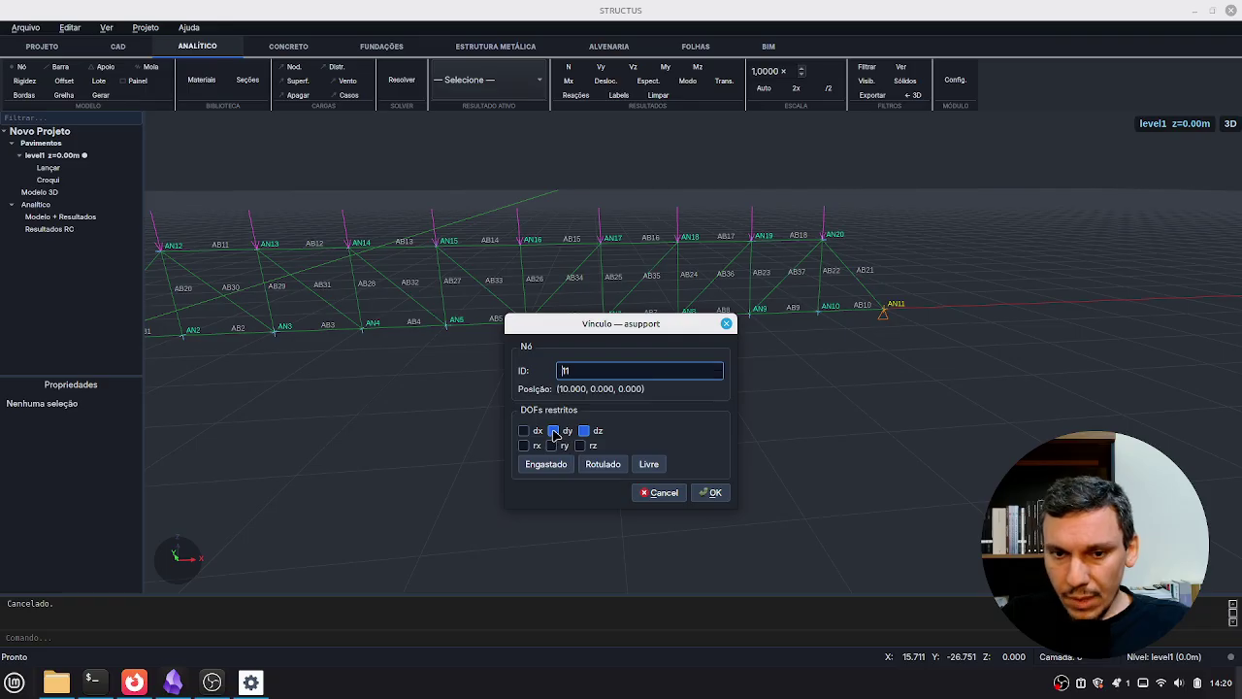
{"action": "left_click", "coordinate": [712, 492]}
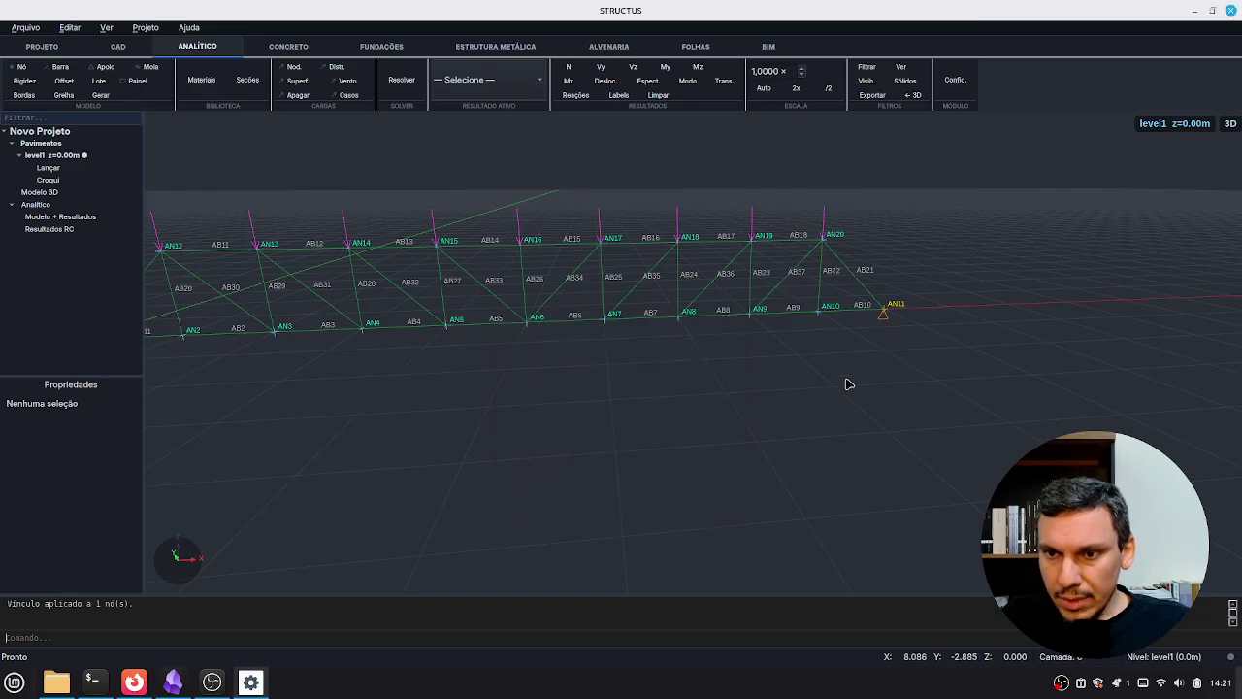
Select the entire truss and review the analytical material and cross-section libraries, closing both without changes
{"action": "middle_click_drag", "start_coordinate": [849, 384], "coordinate": [885, 363]}
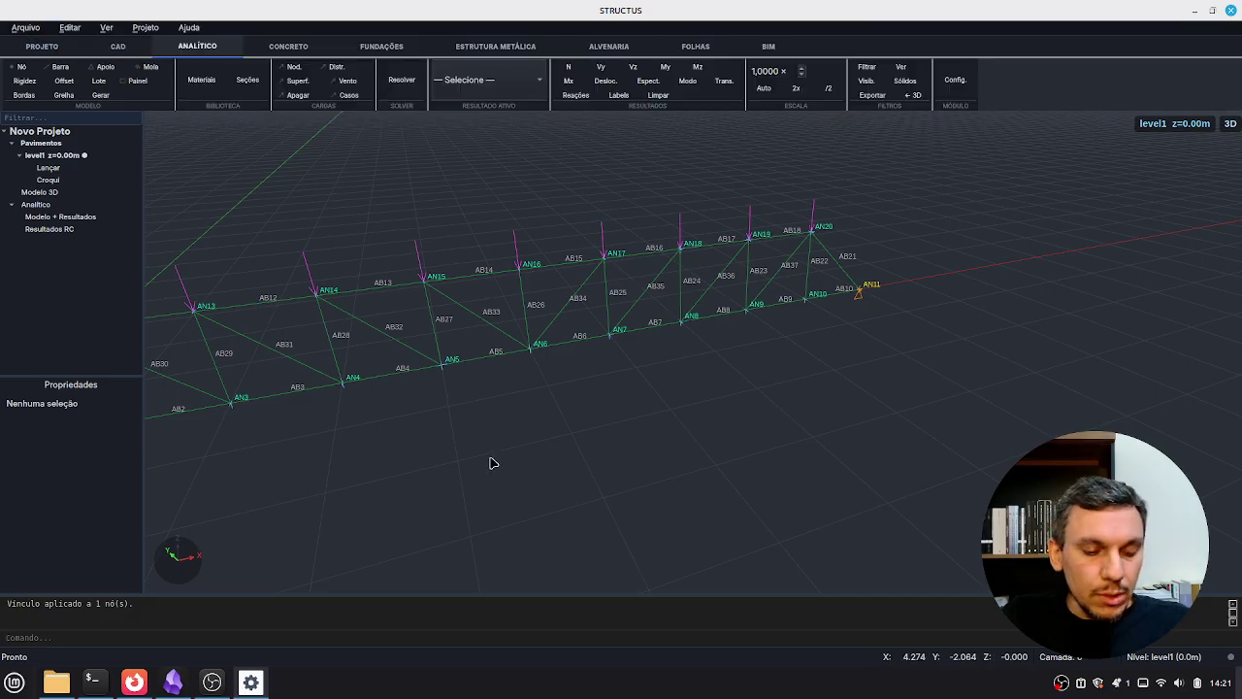
{"action": "middle_click_drag", "start_coordinate": [491, 462], "coordinate": [602, 385]}
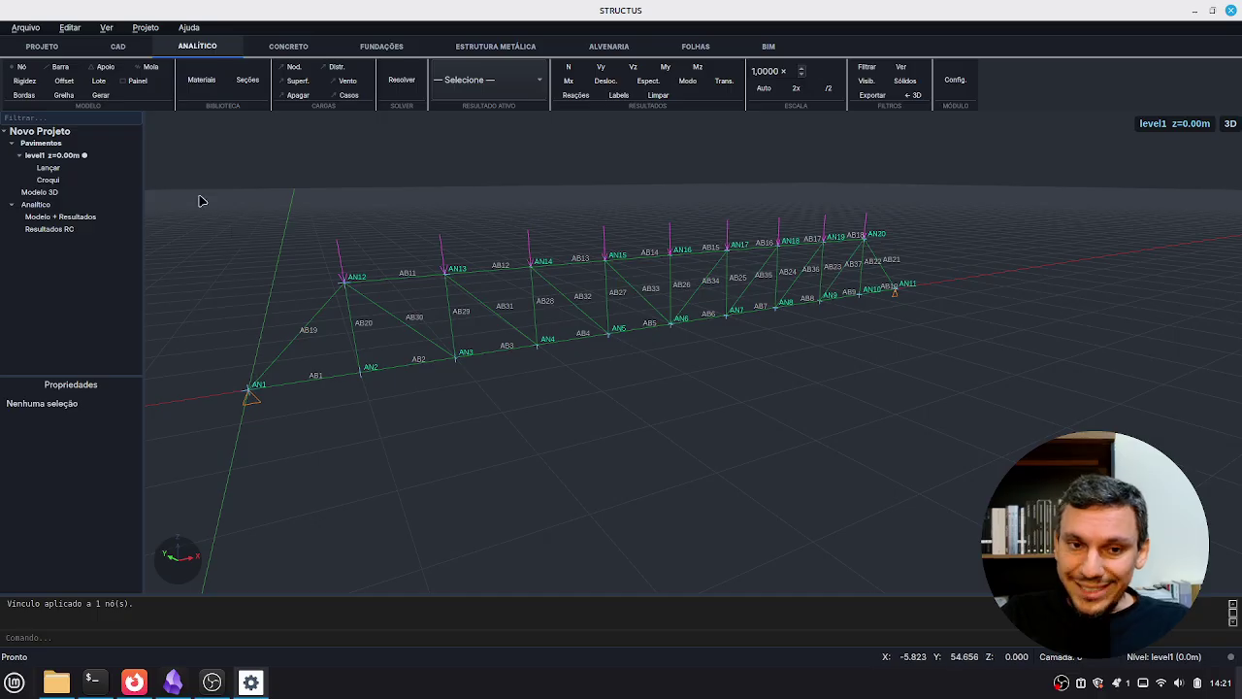
{"action": "left_click_drag", "start_coordinate": [197, 193], "coordinate": [1049, 474]}
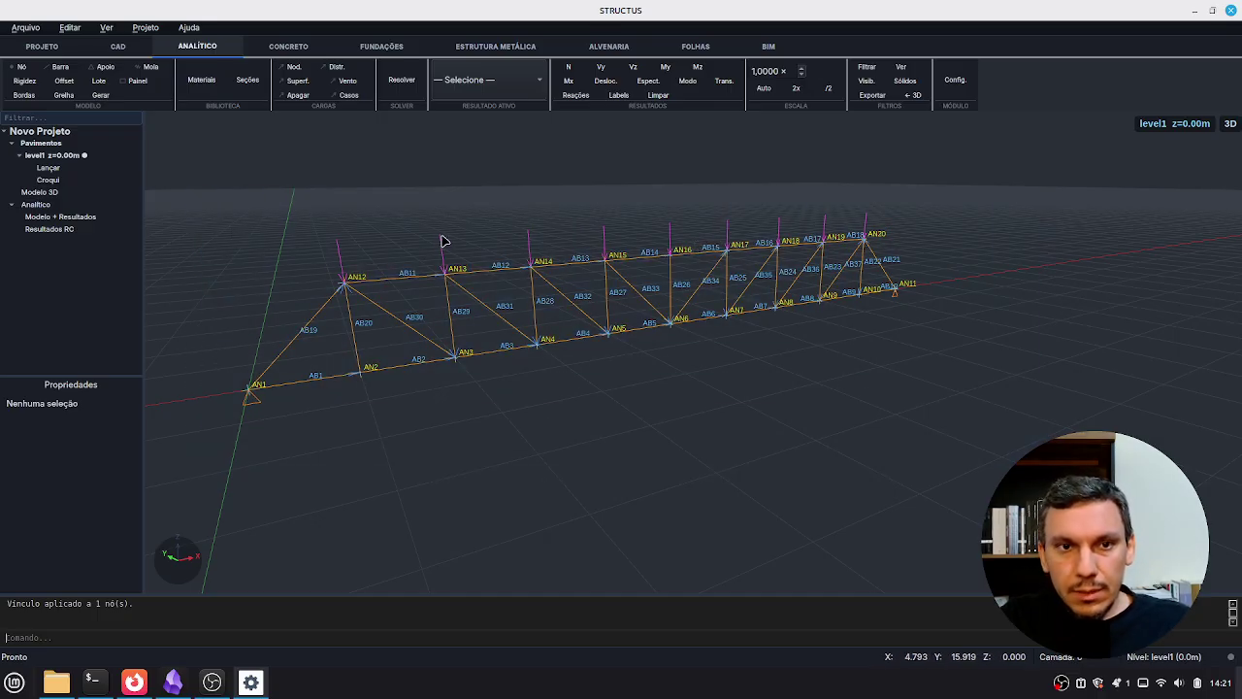
{"action": "left_click", "coordinate": [277, 227]}
{"action": "left_click_drag", "start_coordinate": [209, 204], "coordinate": [445, 471]}
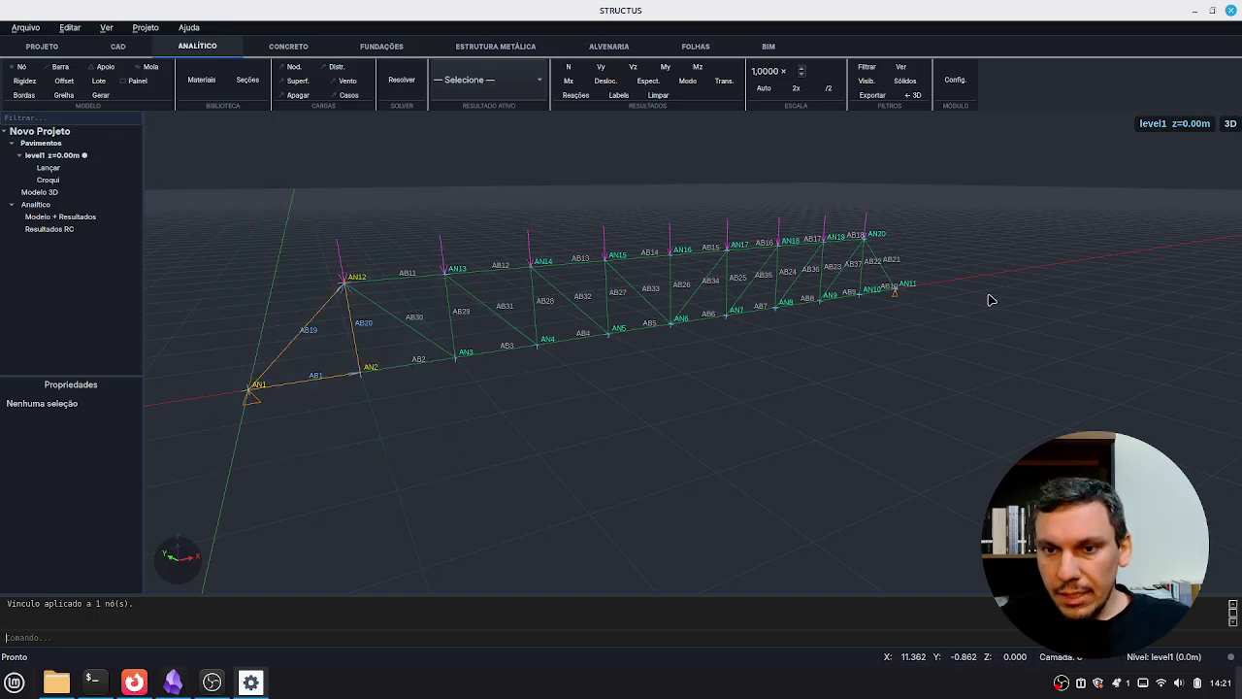
{"action": "left_click_drag", "start_coordinate": [220, 192], "coordinate": [1043, 504]}
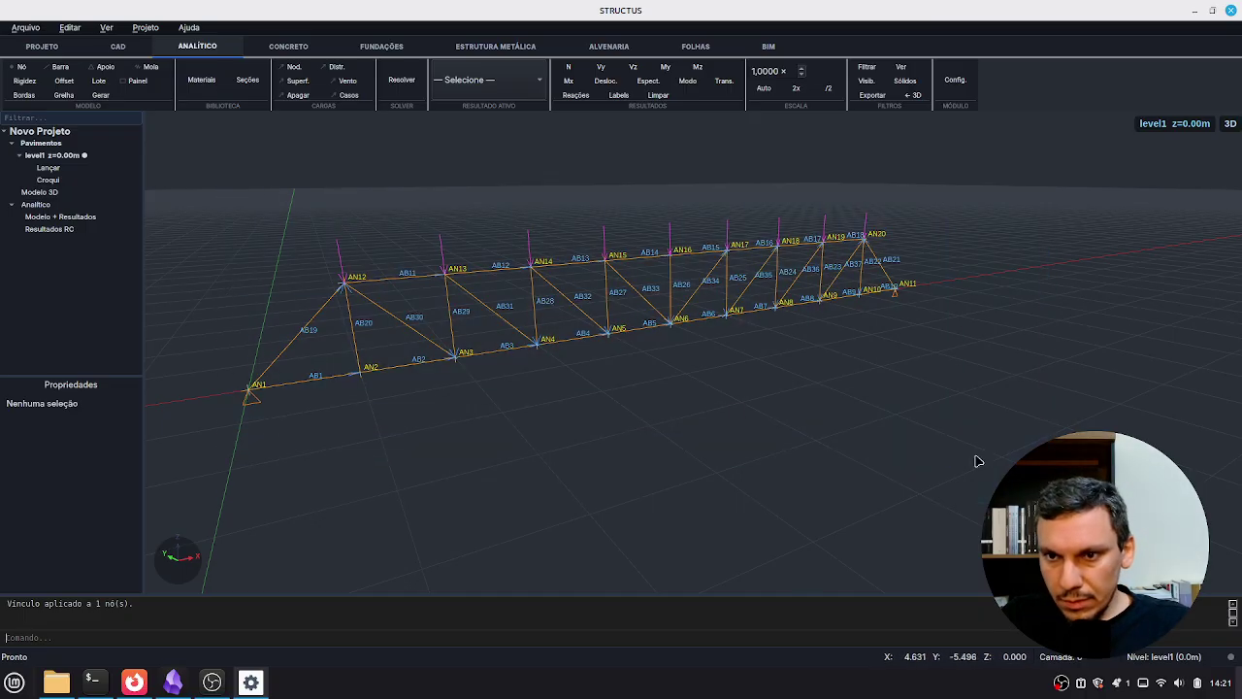
{"action": "left_click", "coordinate": [200, 82]}
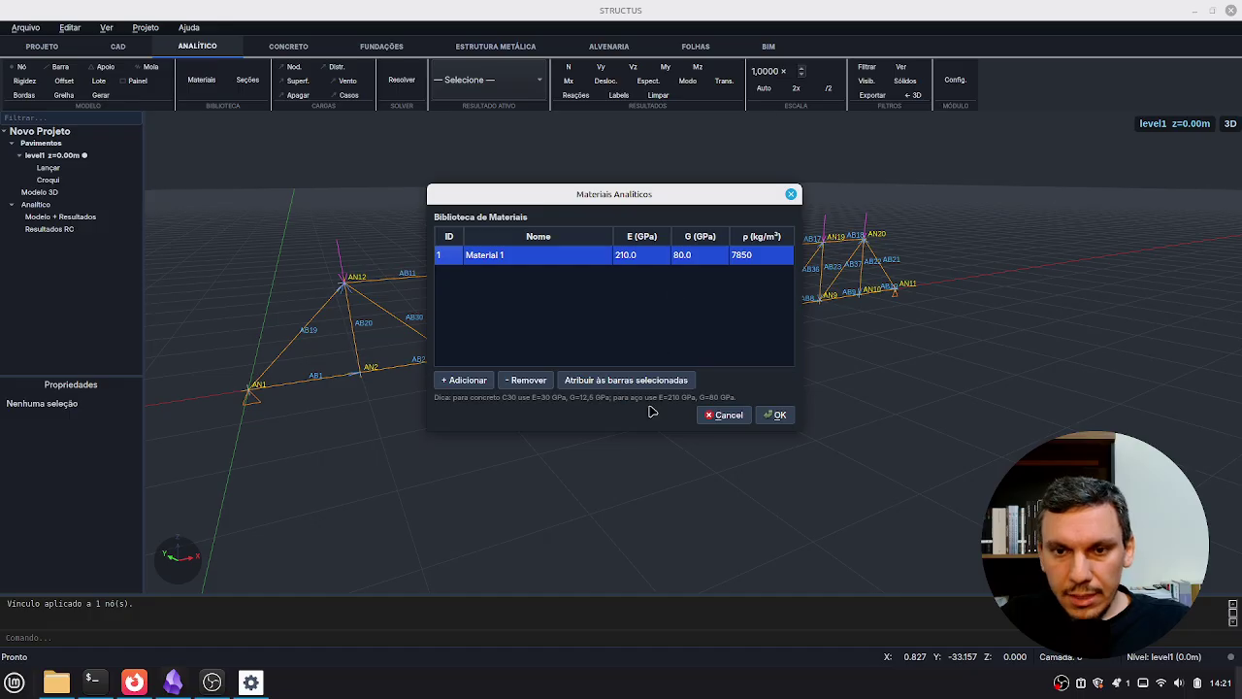
{"action": "left_click", "coordinate": [731, 419]}
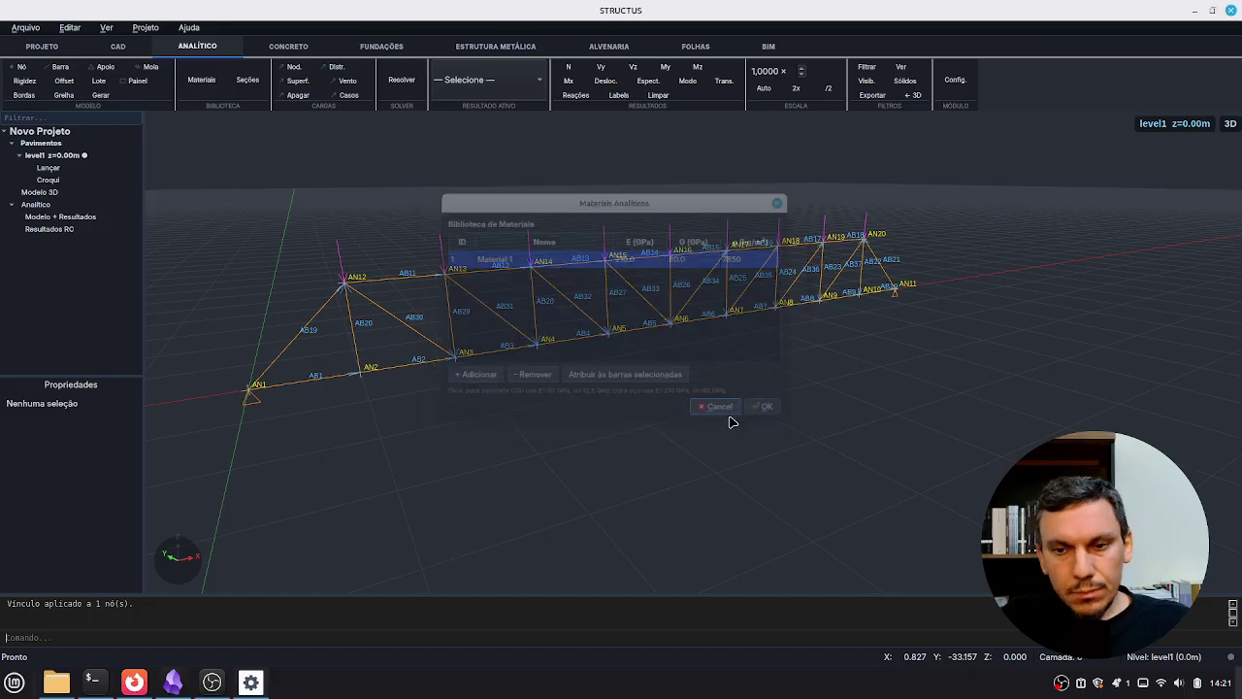
{"action": "left_click", "coordinate": [249, 82]}
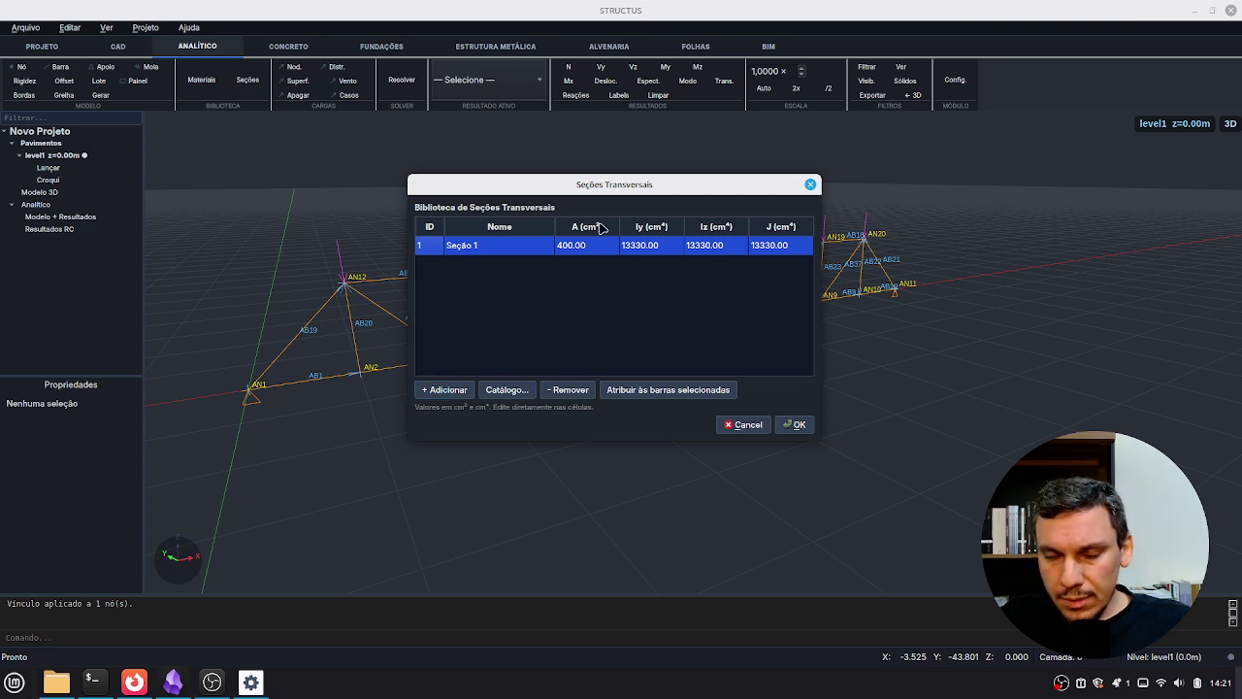
{"action": "left_click", "coordinate": [755, 424]}
Review the distributed load options for top-chord bar AB13 and close them without adding a load
{"action": "middle_click_drag", "start_coordinate": [708, 356], "coordinate": [720, 365]}
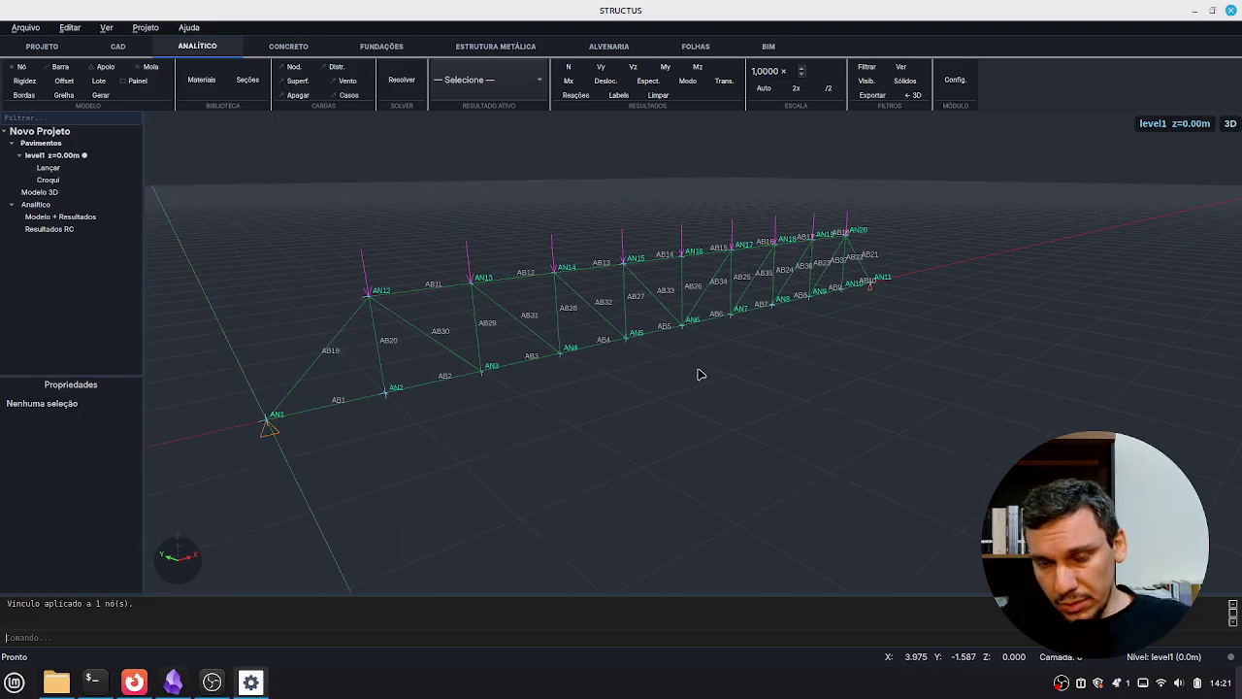
{"action": "left_click", "coordinate": [370, 292]}
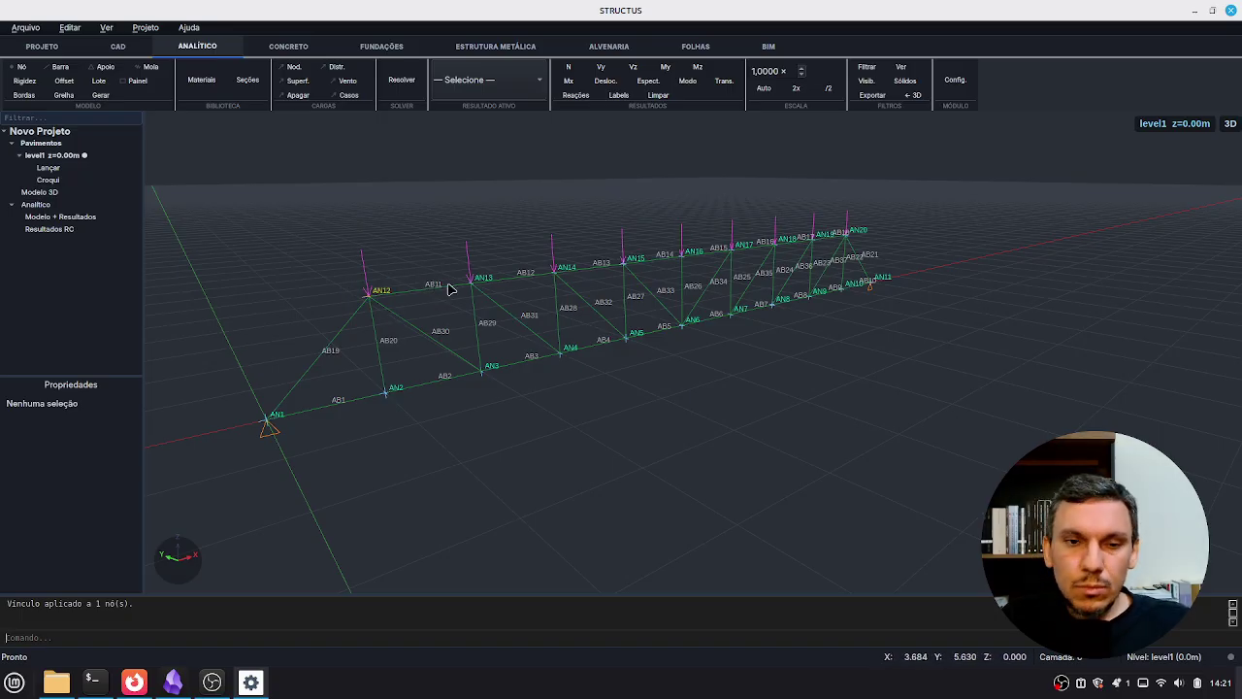
{"action": "left_click_drag", "start_coordinate": [532, 255], "coordinate": [567, 292]}
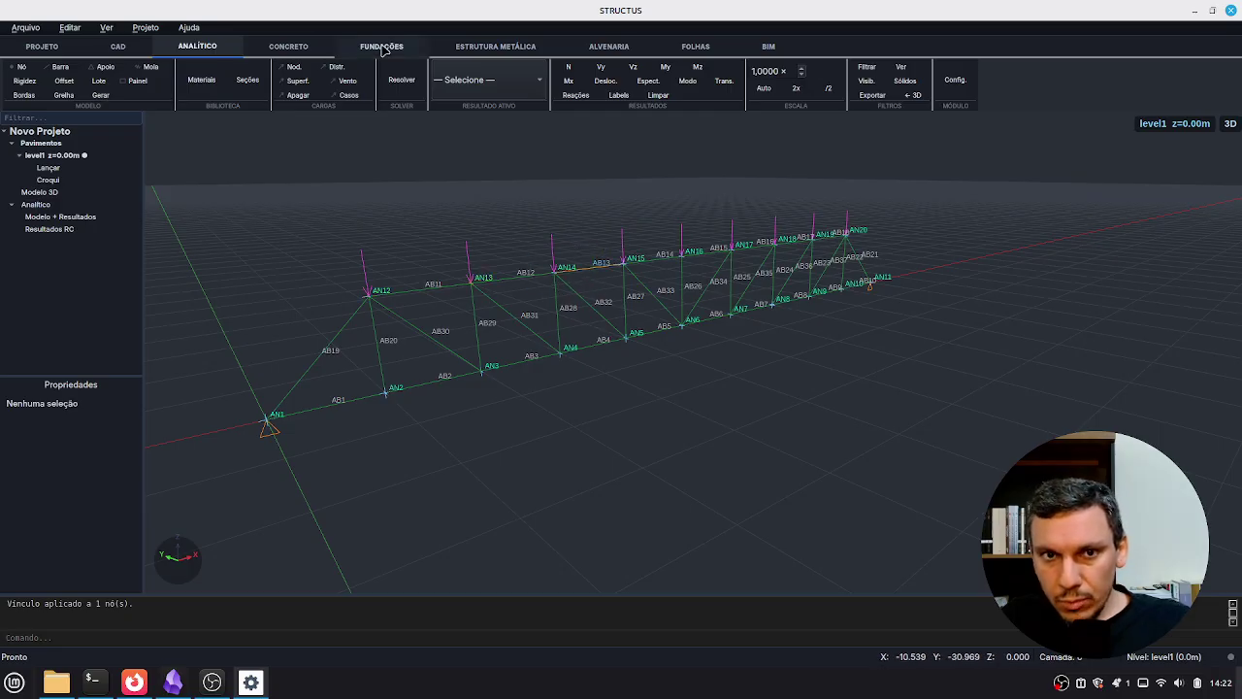
{"action": "left_click", "coordinate": [335, 68]}
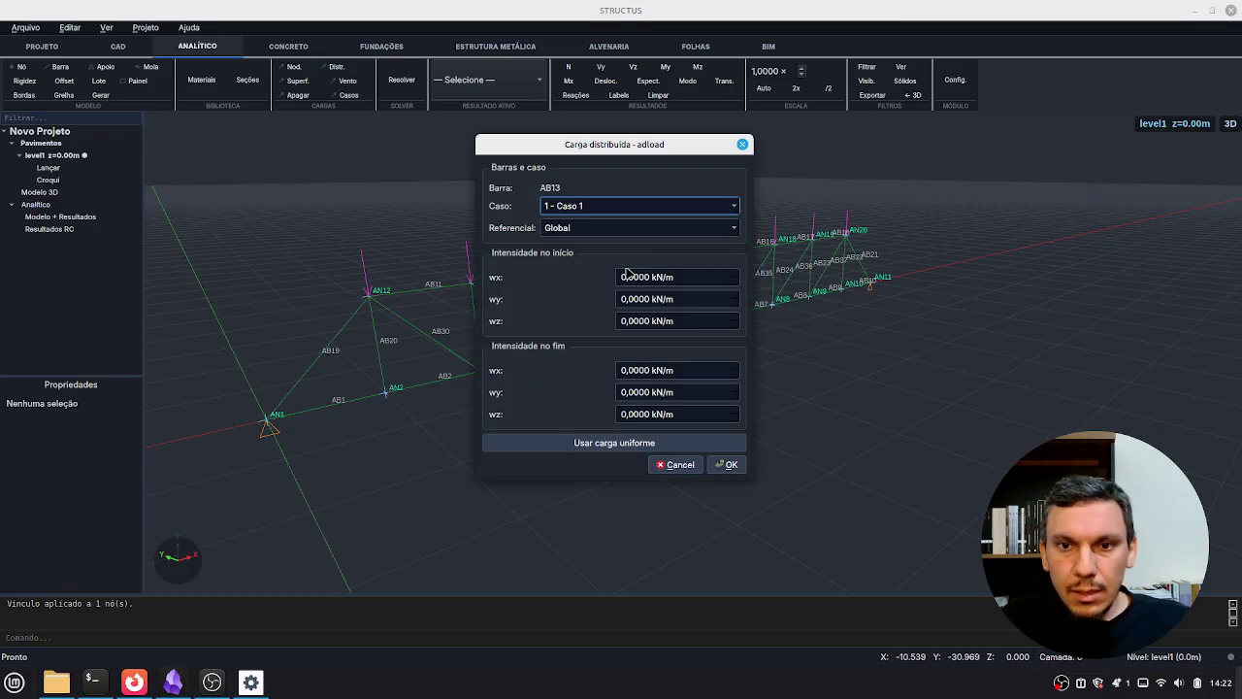
{"action": "key", "text": "Escape"}
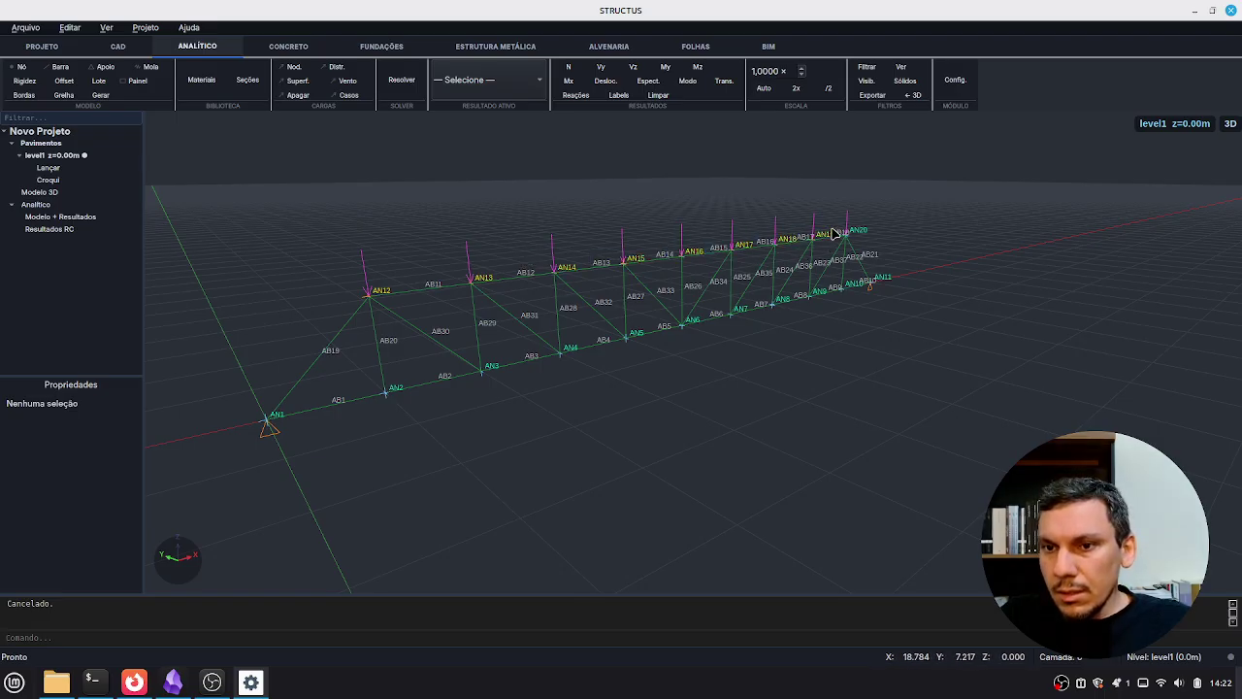
Apply a nodal load with Fz 2.5 kN in Caso 1 to top-chord nodes AN12 to AN20
{"action": "left_click", "coordinate": [293, 68]}
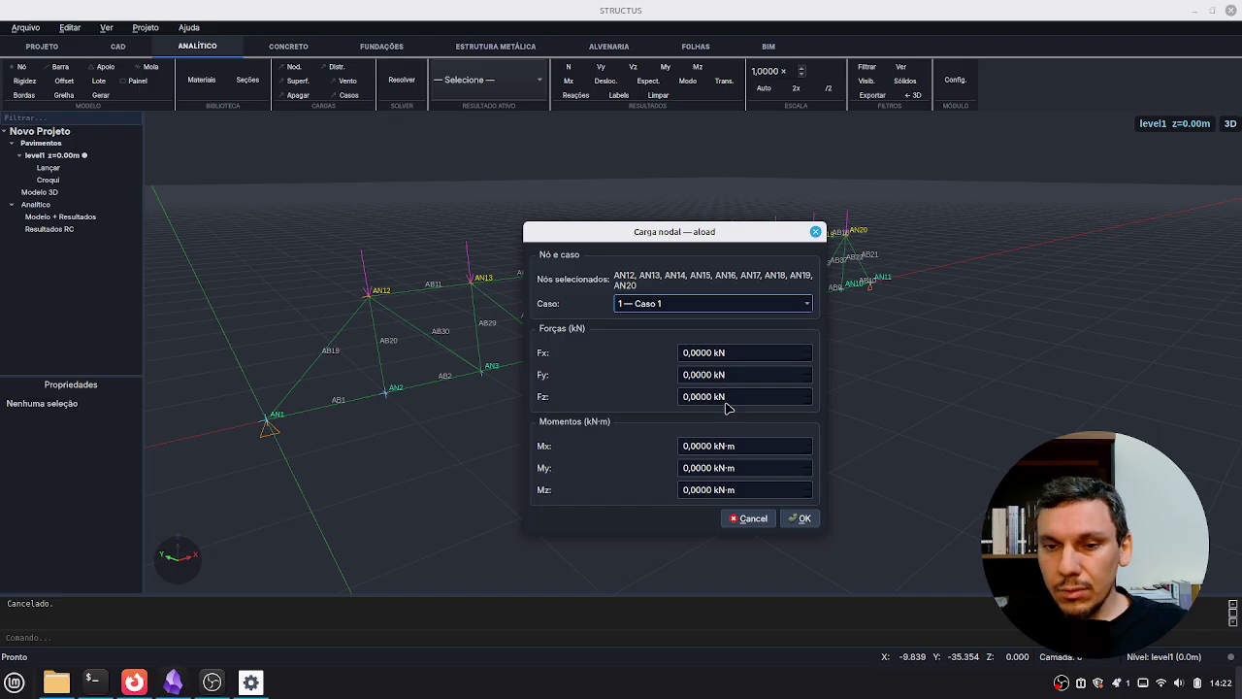
{"action": "scroll", "coordinate": [722, 396], "scroll_direction": "down", "scroll_amount": 3}
{"action": "scroll", "coordinate": [722, 396], "scroll_direction": "up", "scroll_amount": 3}
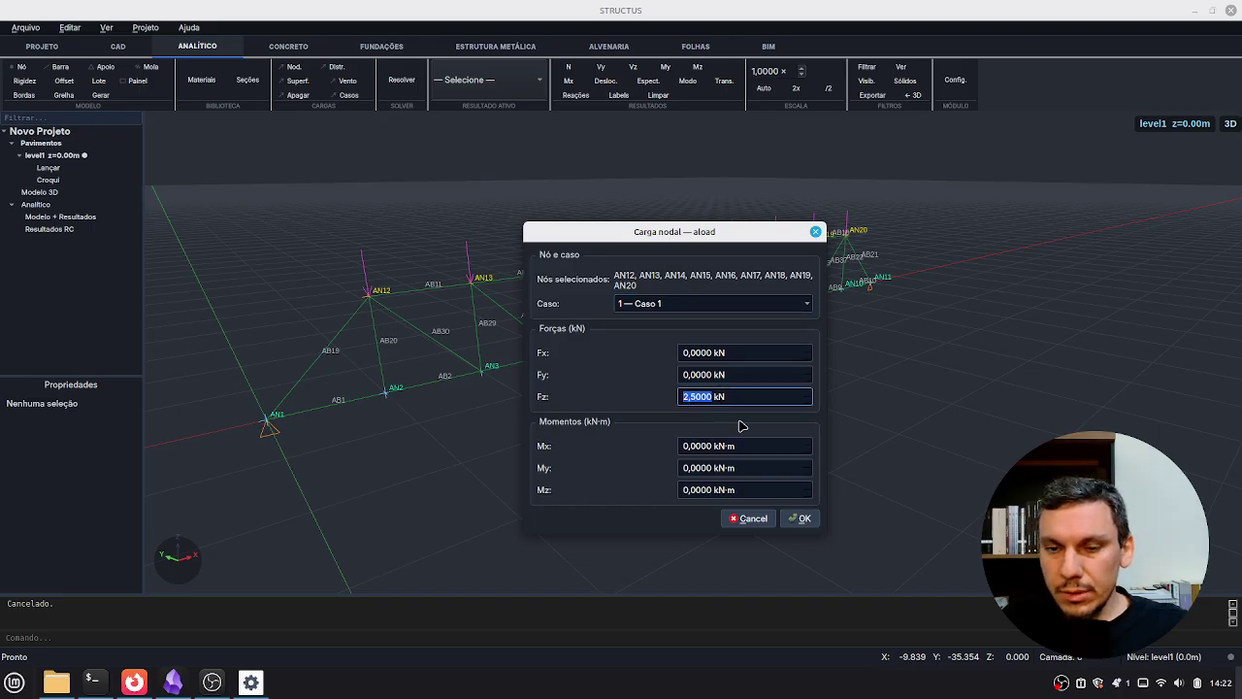
{"action": "left_click", "coordinate": [763, 520]}
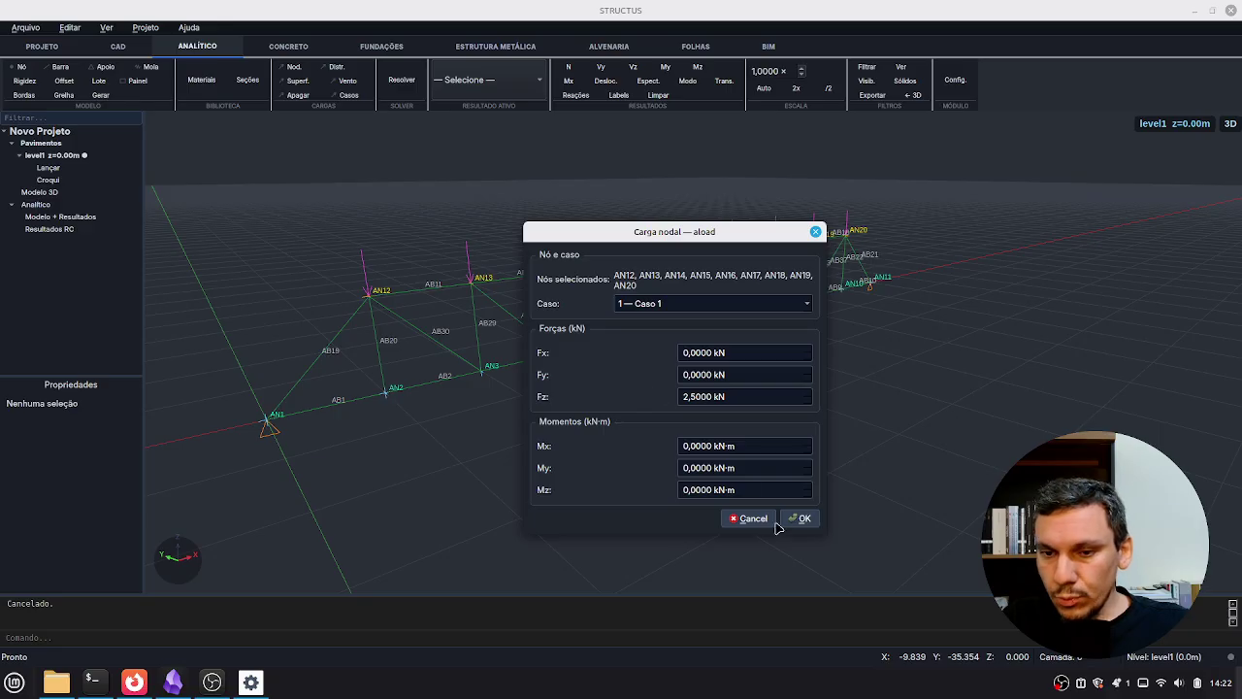
{"action": "left_click", "coordinate": [791, 520]}
{"action": "key", "text": "Escape"}
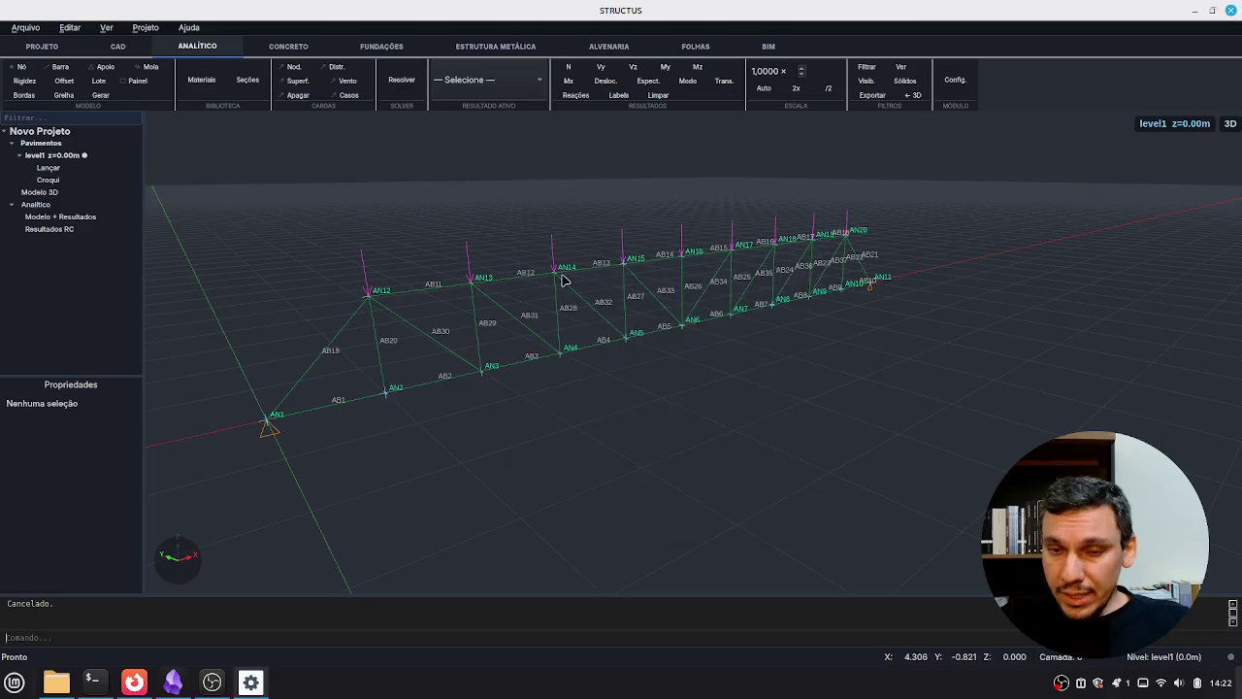
Review load case Caso 1 and the entries and factor of Combo 1, closing the load combinations without changes
{"action": "left_click", "coordinate": [349, 95]}
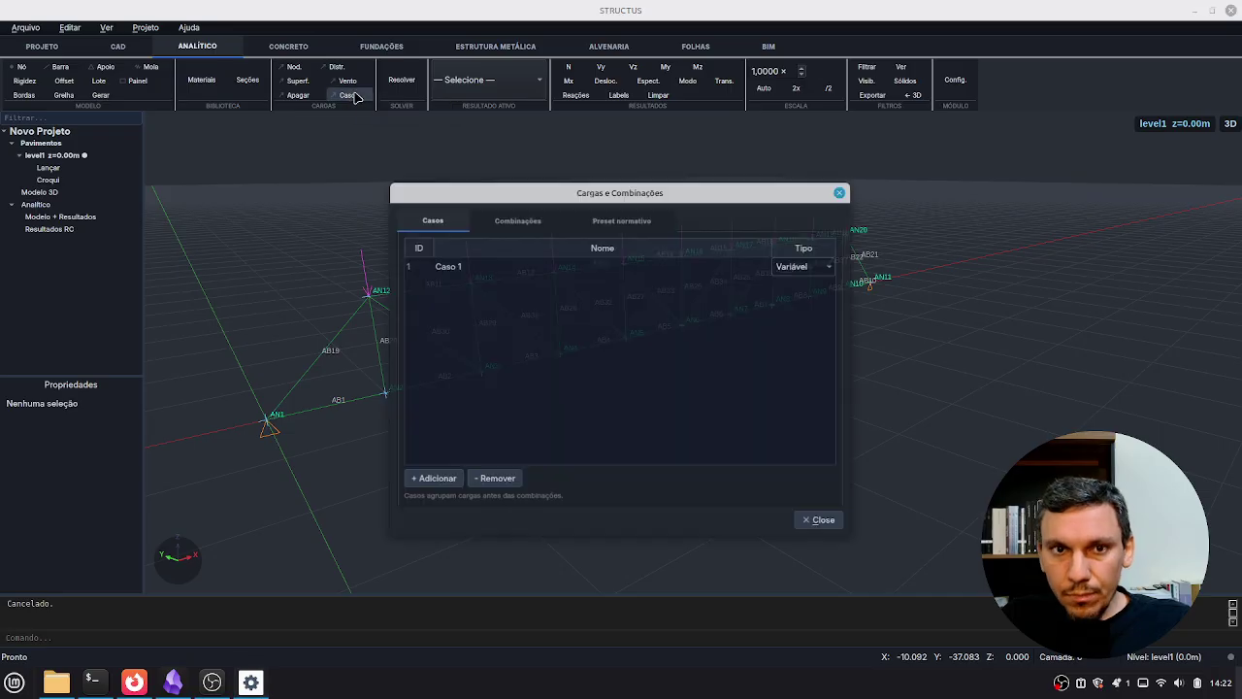
{"action": "left_click", "coordinate": [482, 273]}
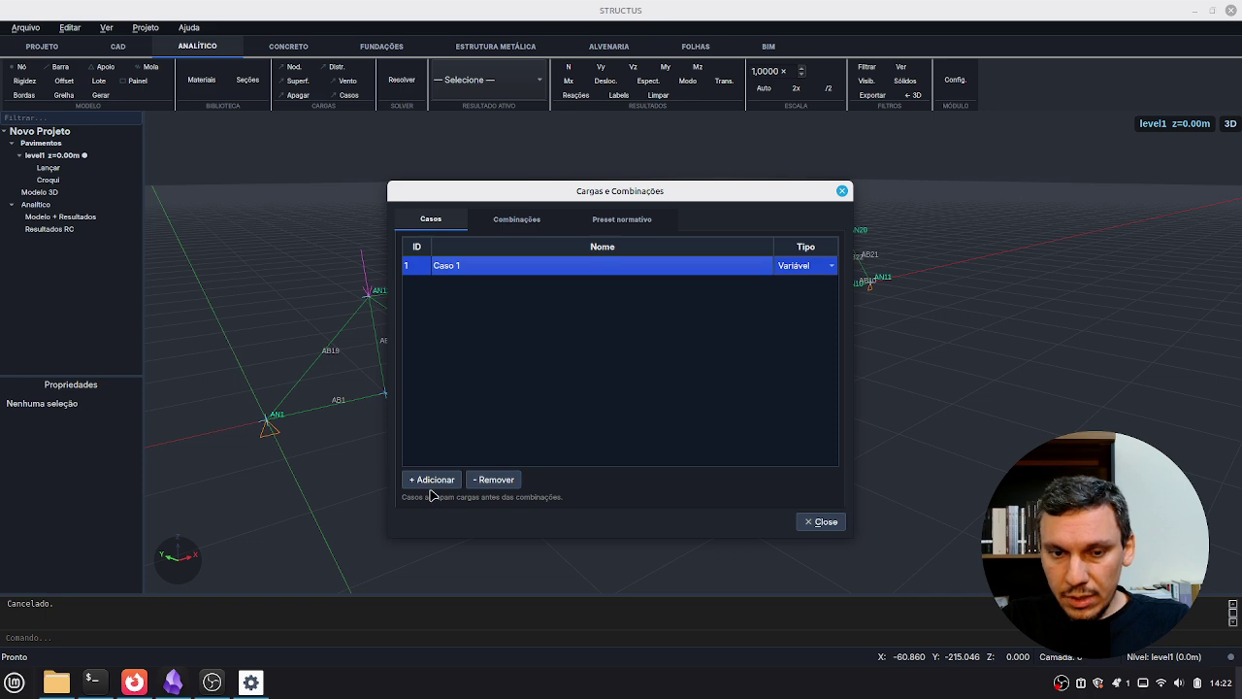
{"action": "left_click", "coordinate": [518, 219]}
{"action": "left_click", "coordinate": [446, 258]}
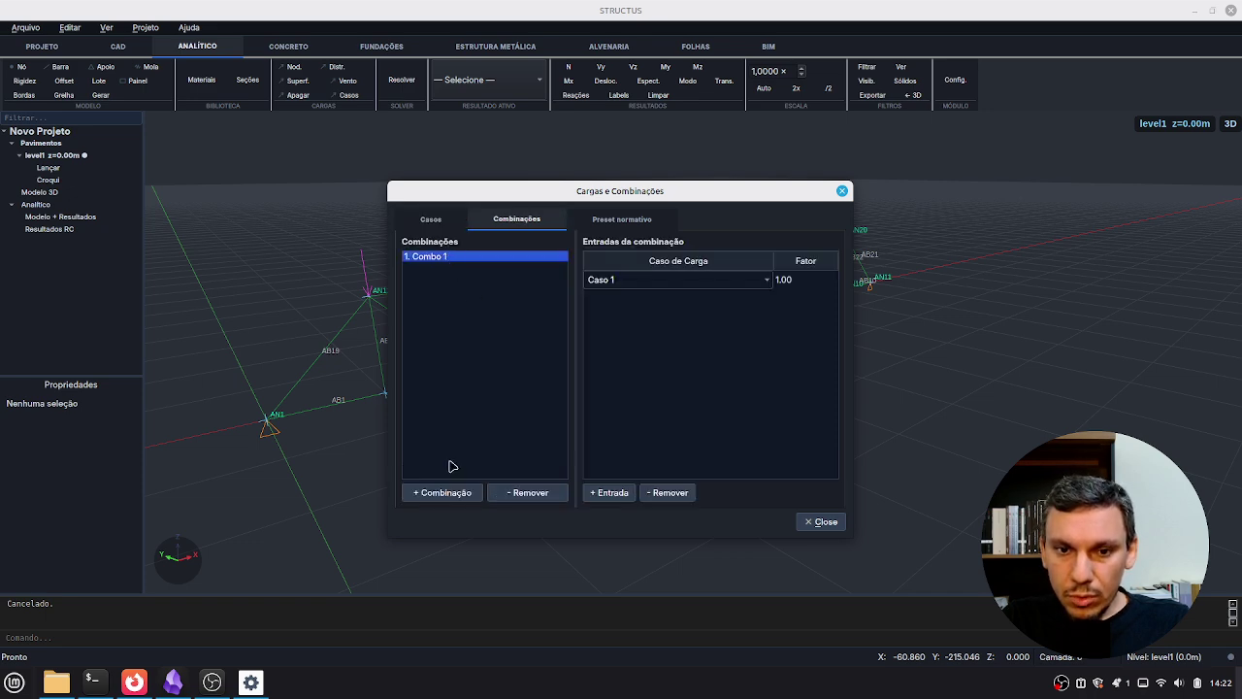
{"action": "left_click", "coordinate": [445, 492]}
{"action": "left_click", "coordinate": [604, 361]}
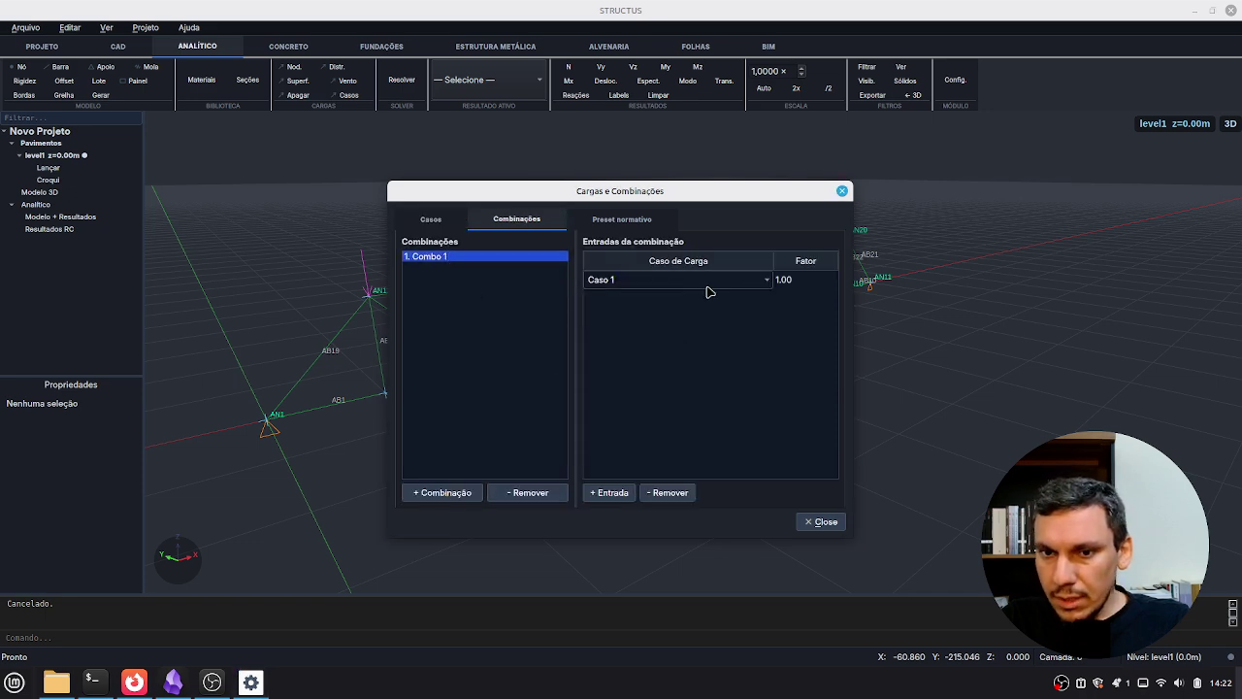
{"action": "left_click", "coordinate": [790, 280]}
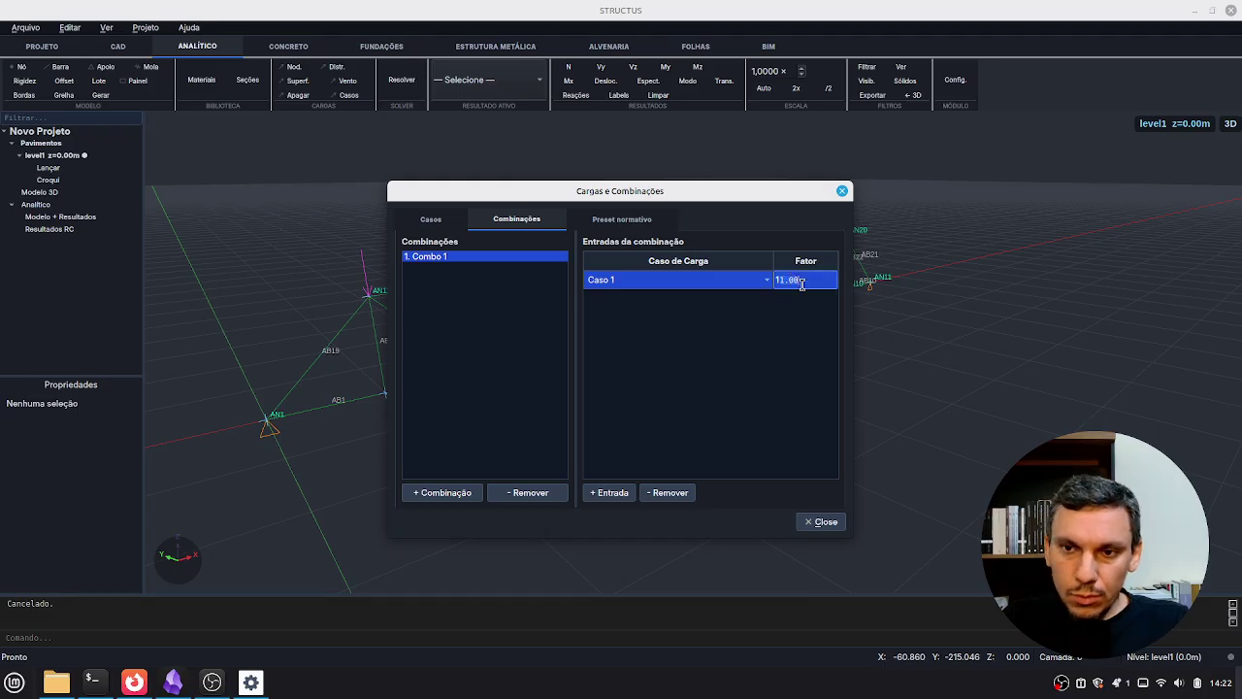
{"action": "left_click", "coordinate": [757, 397]}
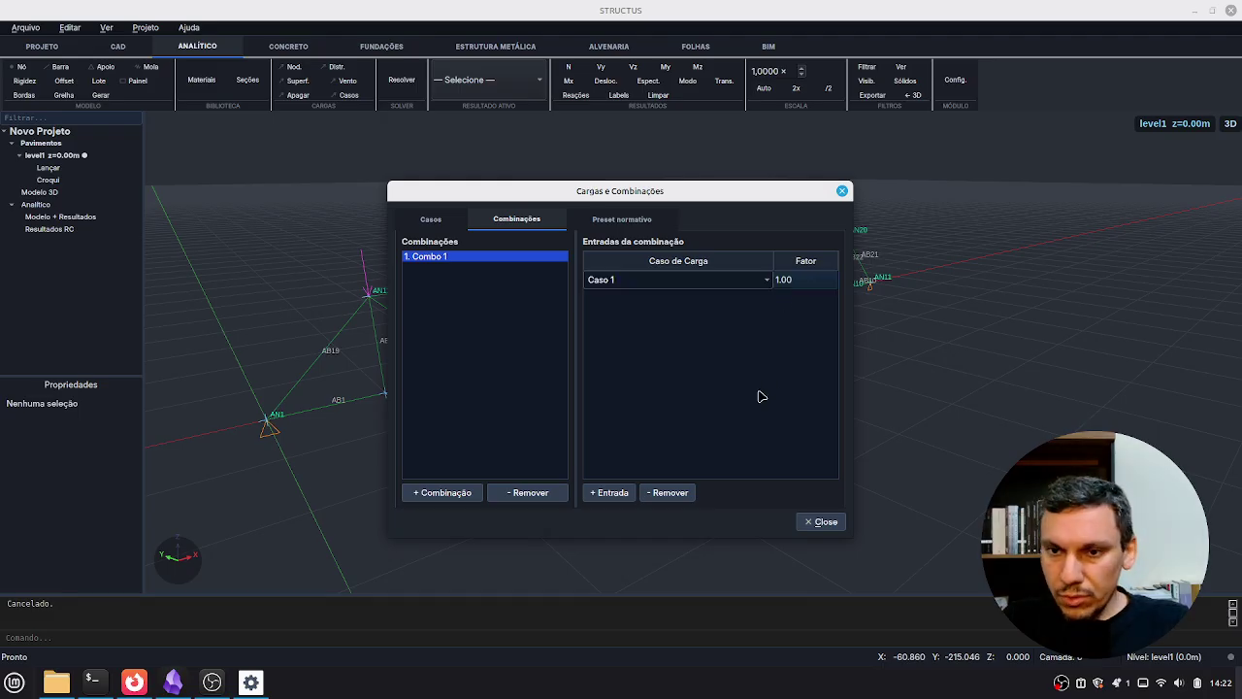
{"action": "left_click", "coordinate": [823, 523]}
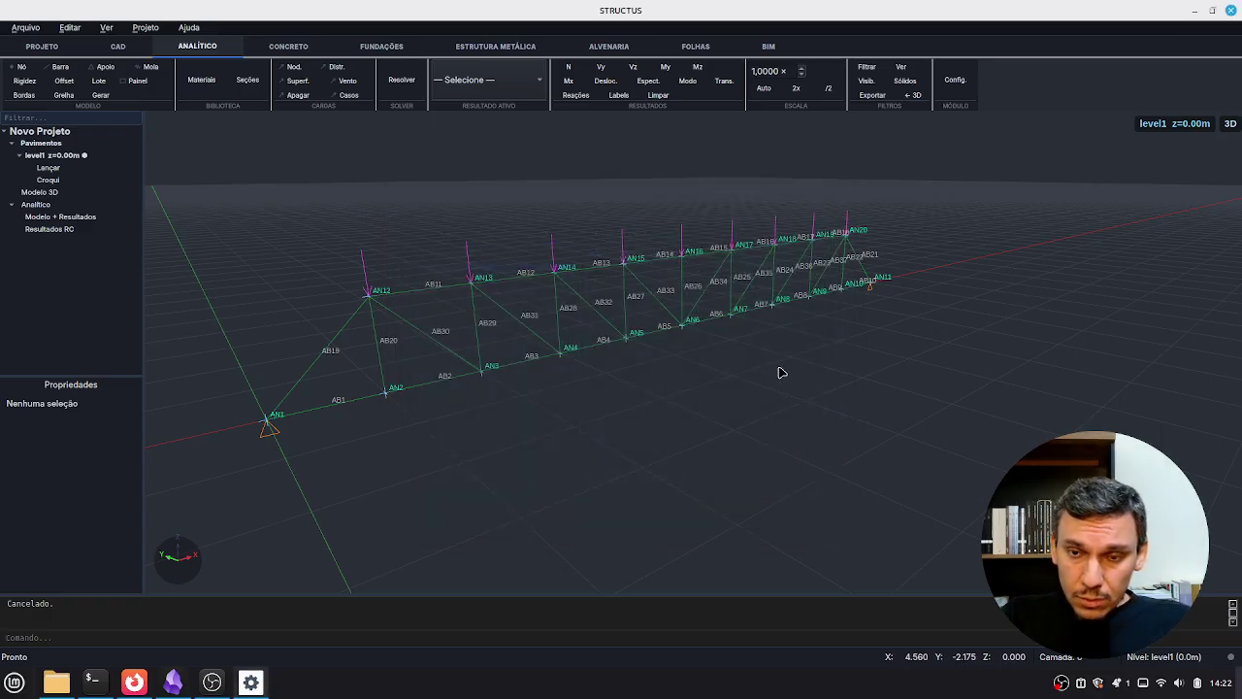
Solve the analytical model with the Linear, P-Δ, P-δ, Modal and Espectral analyses
{"action": "middle_click_drag", "start_coordinate": [757, 340], "coordinate": [748, 333]}
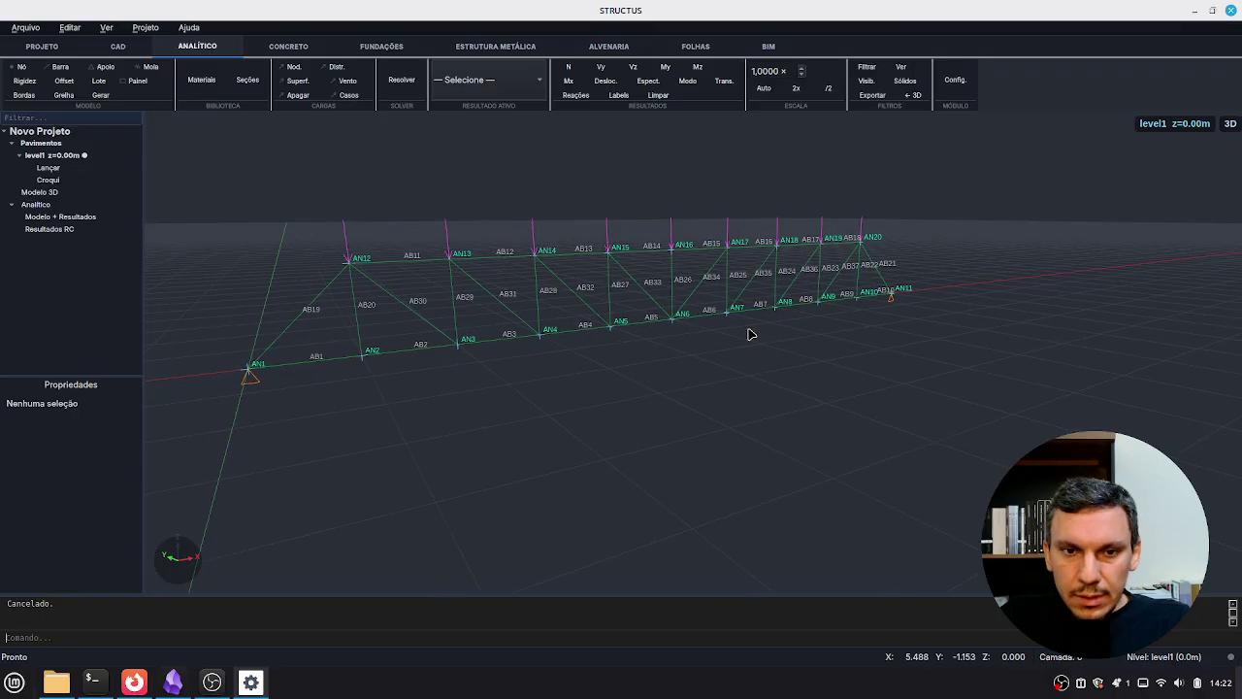
{"action": "left_click", "coordinate": [400, 84]}
{"action": "left_click", "coordinate": [762, 422]}
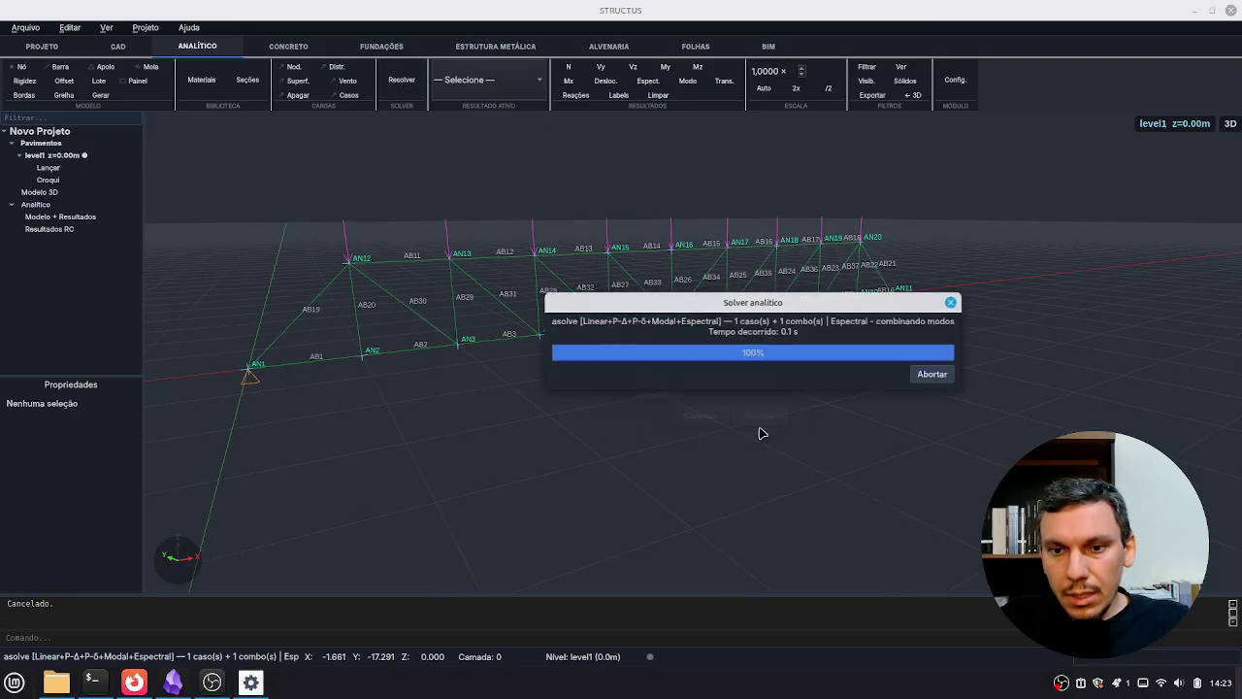
{"action": "left_click", "coordinate": [774, 411]}
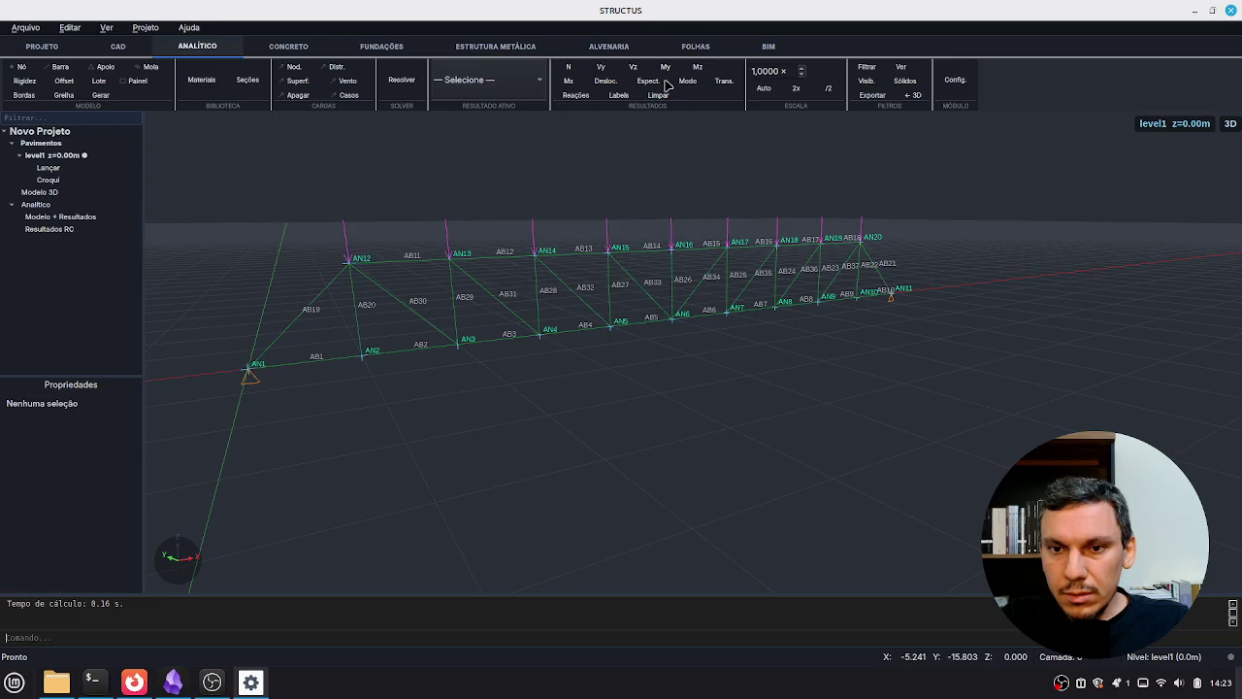
Display the axial force N diagram for Caso 1 and examine the truss end near node AN1
{"action": "left_click", "coordinate": [569, 67]}
{"action": "middle_click_drag", "start_coordinate": [676, 279], "coordinate": [637, 342]}
{"action": "scroll", "coordinate": [701, 347], "scroll_direction": "up", "scroll_amount": 3}
{"action": "scroll", "coordinate": [693, 355], "scroll_direction": "down", "scroll_amount": 3}
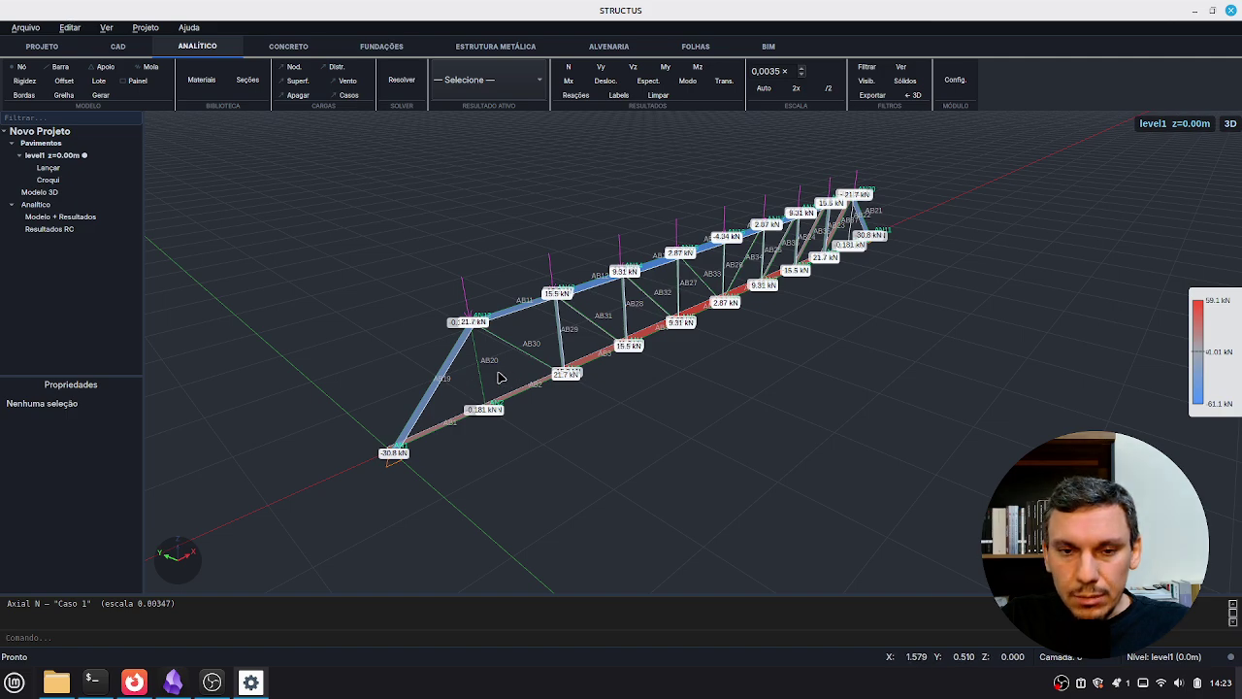
{"action": "scroll", "coordinate": [502, 380], "scroll_direction": "up", "scroll_amount": 3}
{"action": "middle_click_drag", "start_coordinate": [501, 377], "coordinate": [625, 330]}
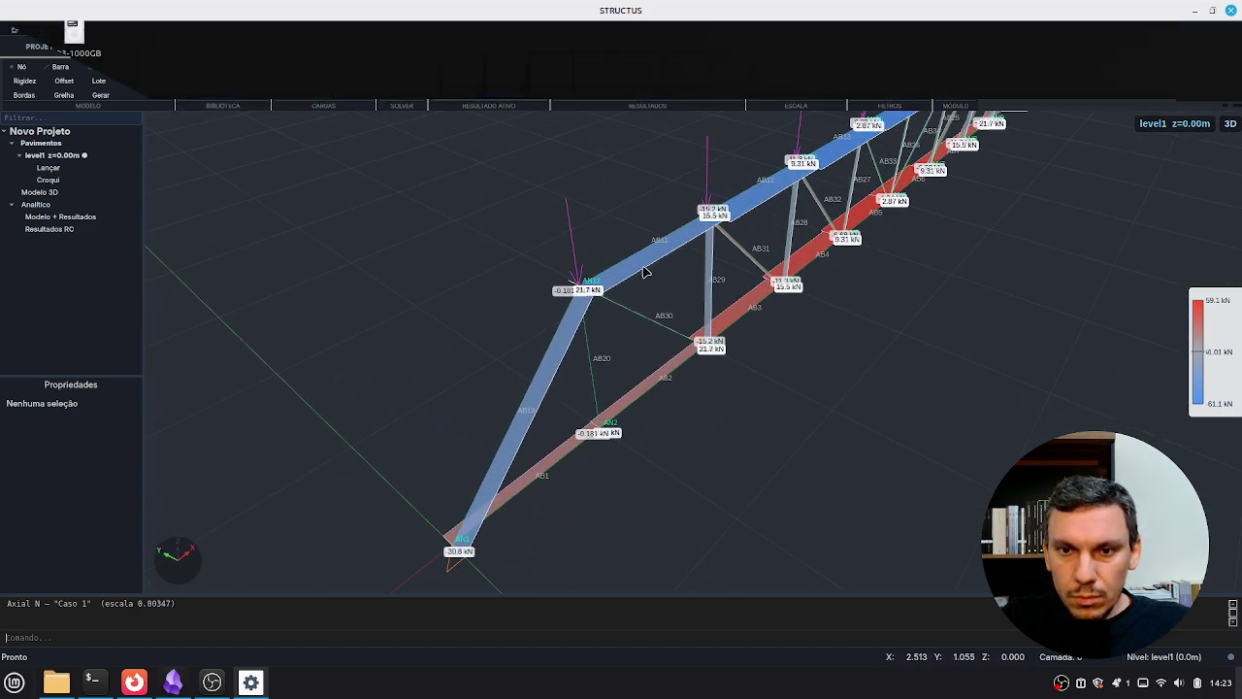
{"action": "key", "text": "Escape"}
{"action": "key", "text": "Escape"}
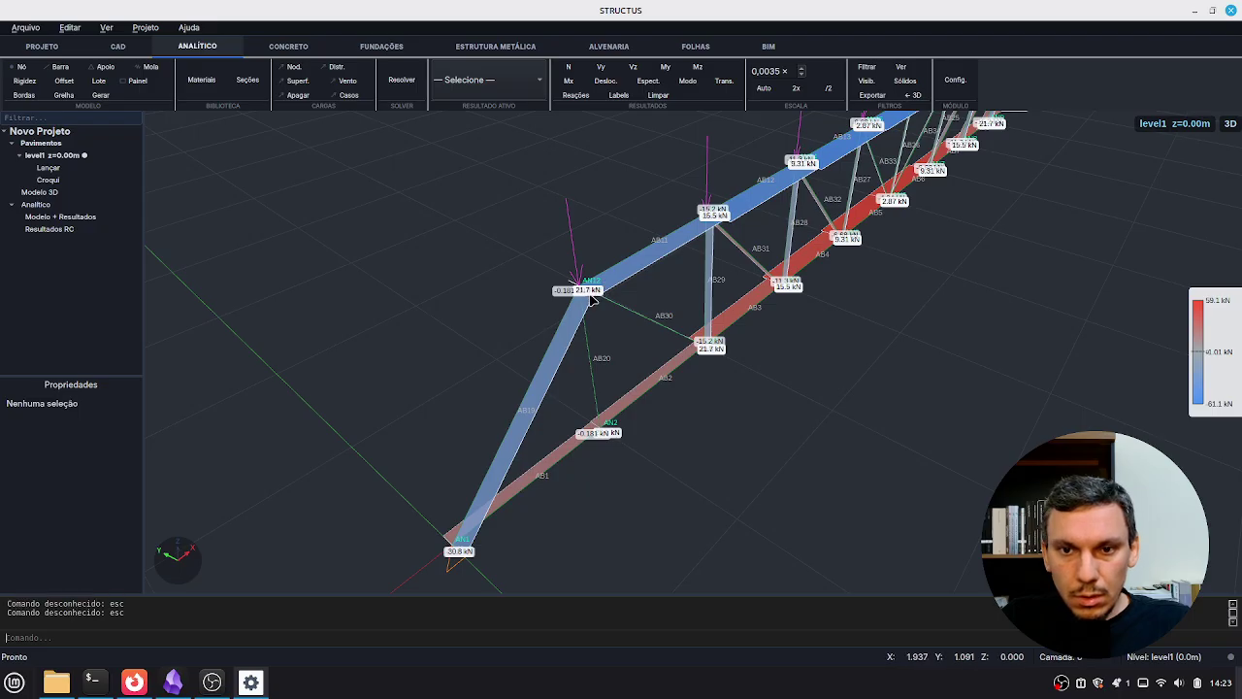
Select diagonal bar AB30 and review its section, end releases and Caso 1 internal forces
{"action": "left_click", "coordinate": [606, 300]}
{"action": "middle_click_drag", "start_coordinate": [664, 322], "coordinate": [649, 319]}
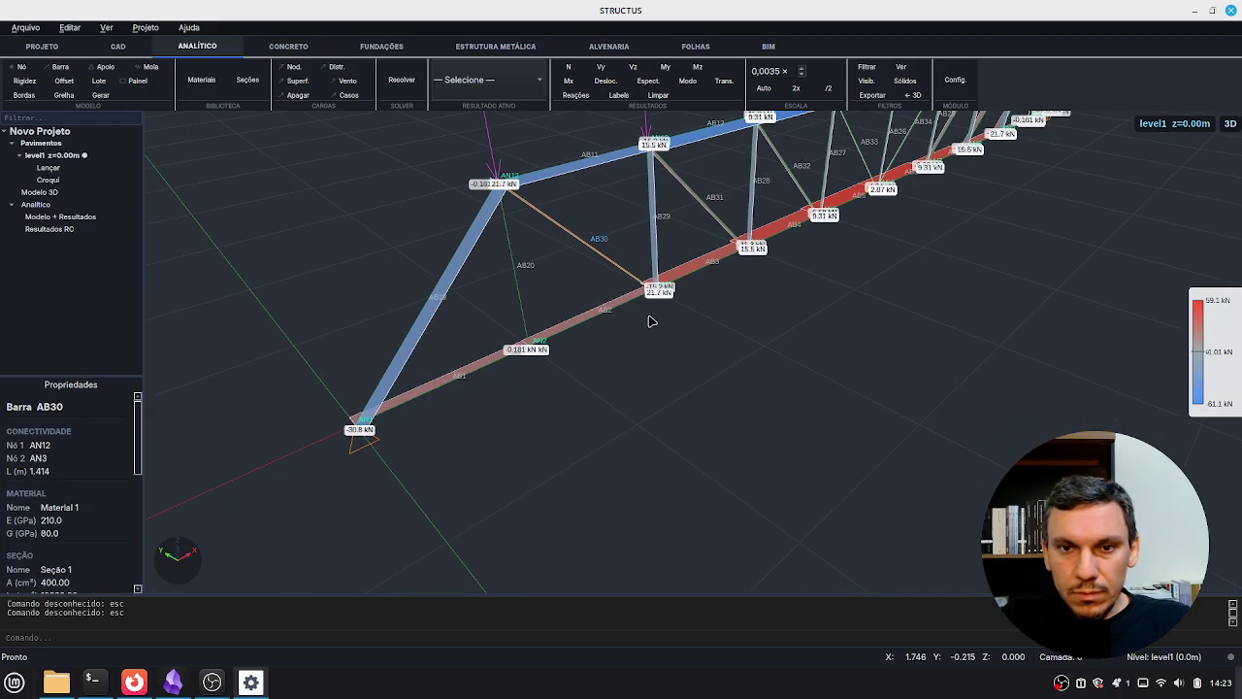
{"action": "left_click_drag", "start_coordinate": [78, 384], "coordinate": [76, 227]}
{"action": "scroll", "coordinate": [102, 398], "scroll_direction": "down", "scroll_amount": 3}
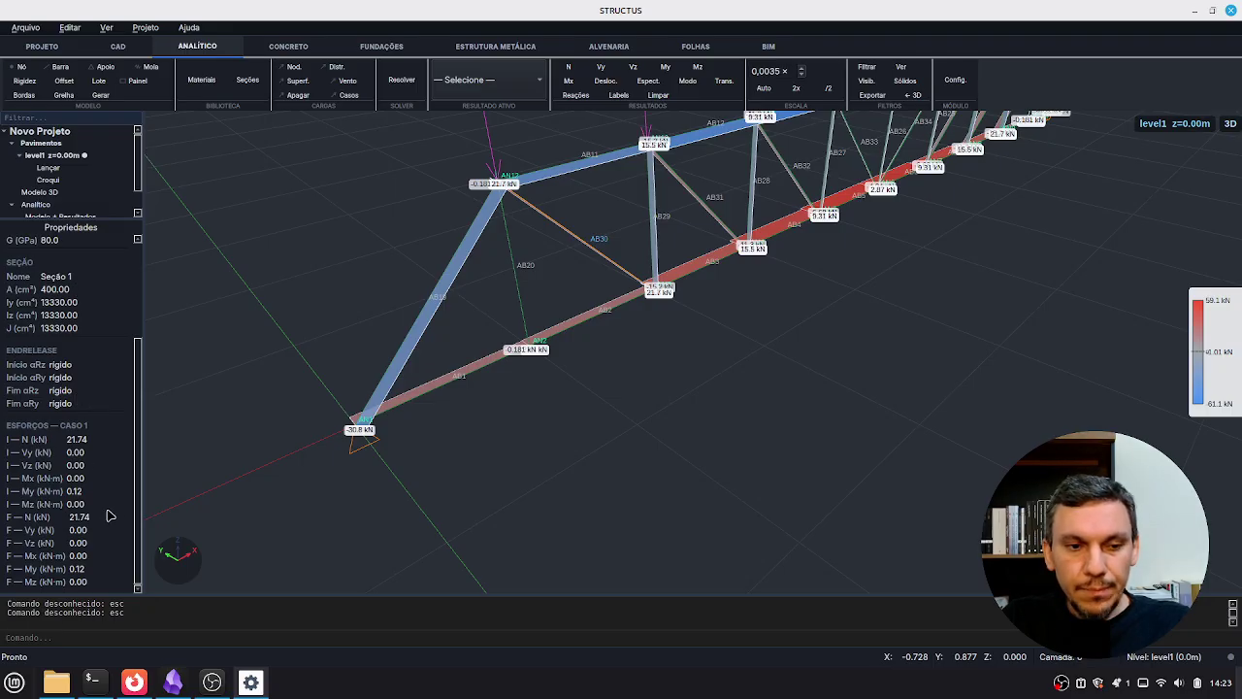
Select diagonal bar AB31, review its properties and axial force, and clear the selection
{"action": "left_click", "coordinate": [701, 387]}
{"action": "middle_click_drag", "start_coordinate": [643, 238], "coordinate": [626, 251]}
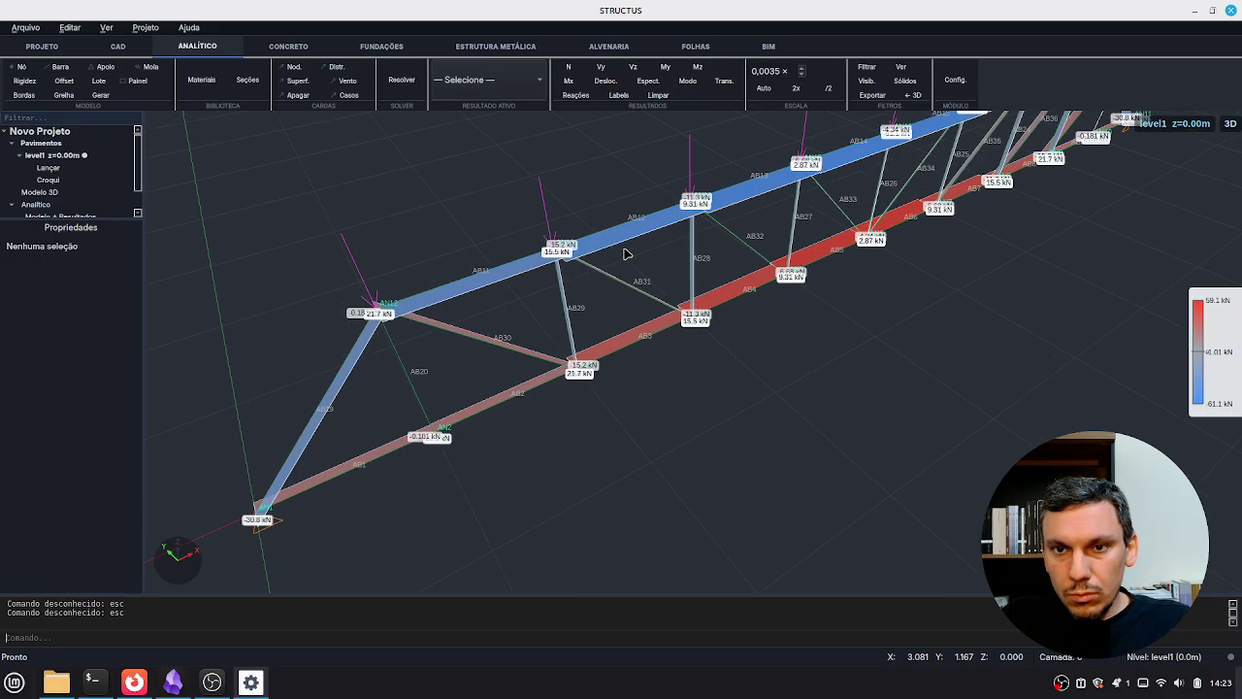
{"action": "left_click", "coordinate": [576, 260]}
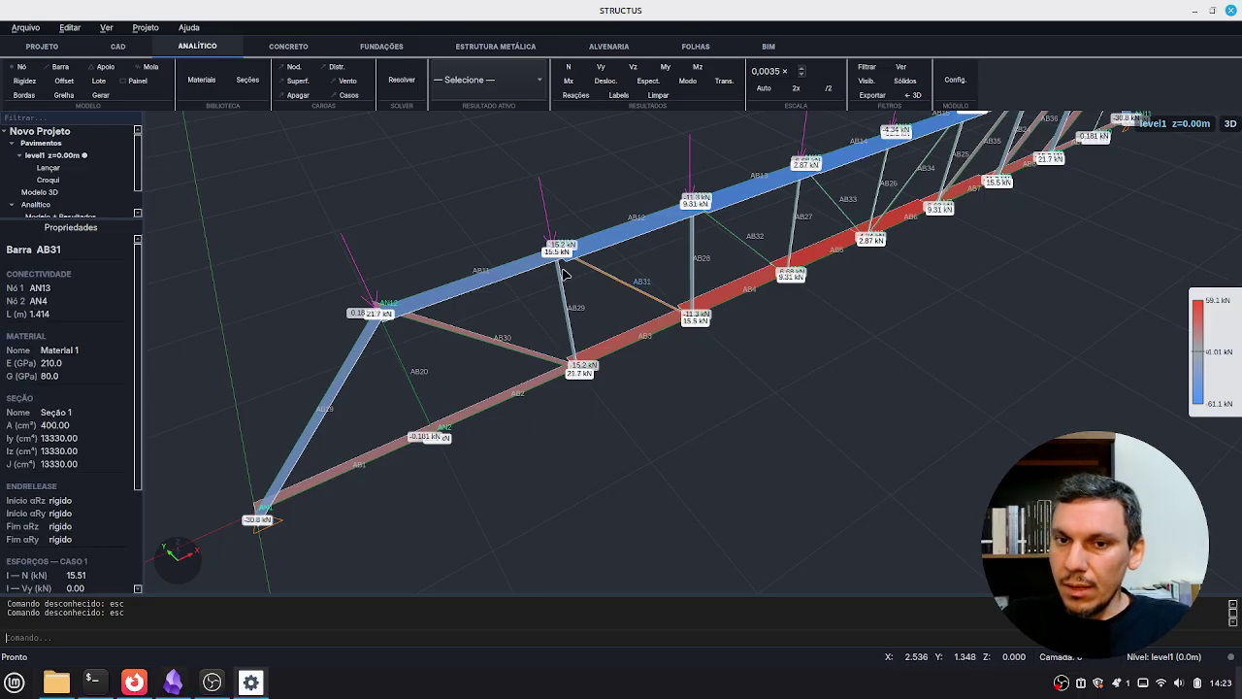
{"action": "middle_click_drag", "start_coordinate": [650, 307], "coordinate": [667, 301]}
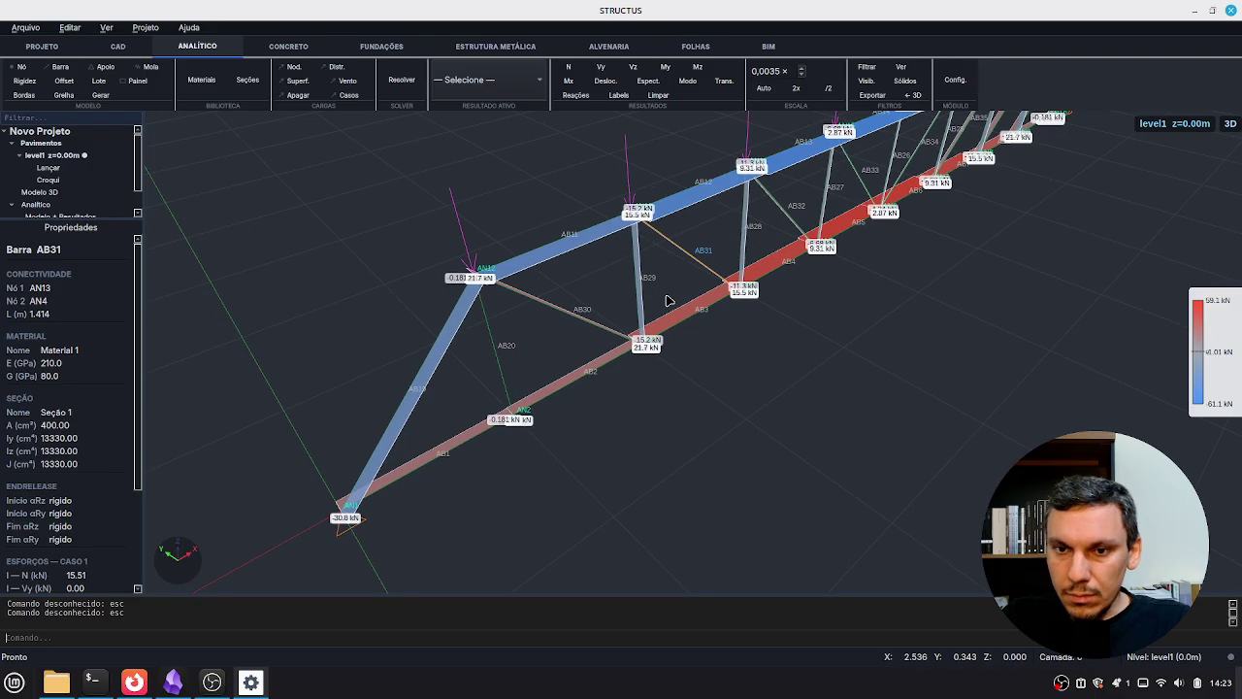
{"action": "key", "text": "Escape"}
Examine the axial force diagram along the whole truss, comparing chords, verticals and diagonals
{"action": "middle_click_drag", "start_coordinate": [760, 327], "coordinate": [767, 328]}
{"action": "scroll", "coordinate": [743, 328], "scroll_direction": "down", "scroll_amount": 3}
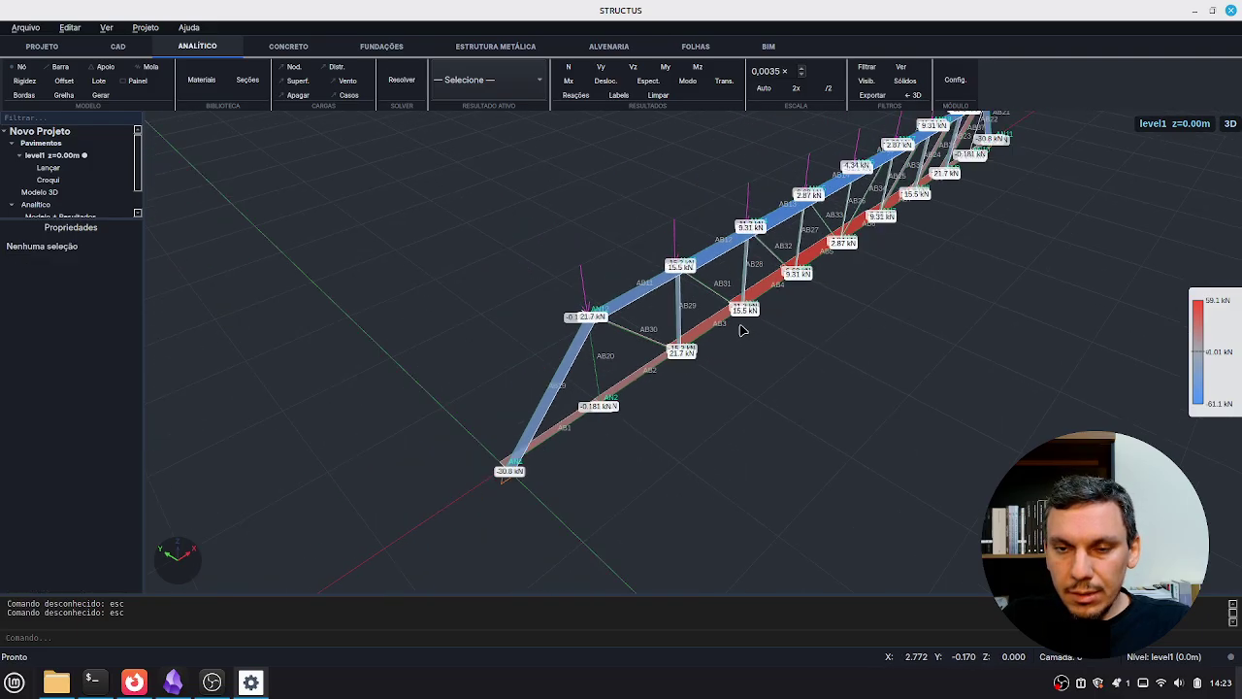
{"action": "middle_click_drag", "start_coordinate": [837, 294], "coordinate": [821, 266]}
{"action": "scroll", "coordinate": [791, 206], "scroll_direction": "up", "scroll_amount": 4}
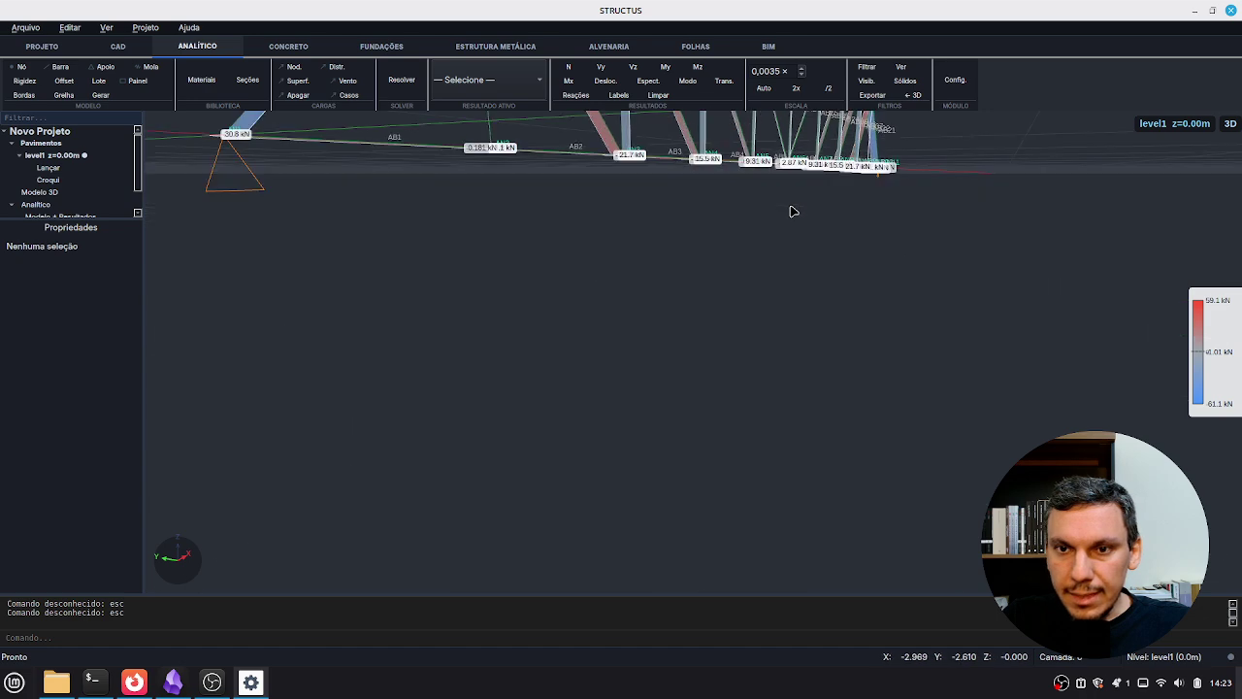
{"action": "middle_click_drag", "start_coordinate": [791, 206], "coordinate": [788, 236]}
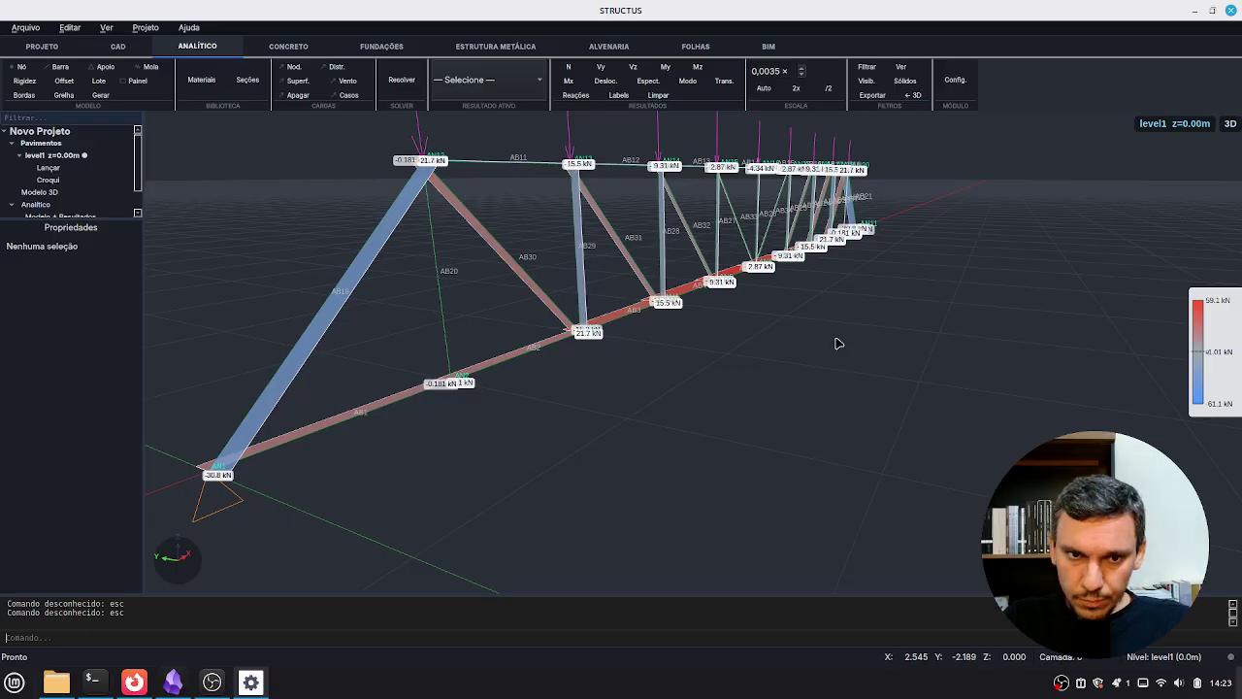
{"action": "middle_click_drag", "start_coordinate": [838, 342], "coordinate": [582, 131]}
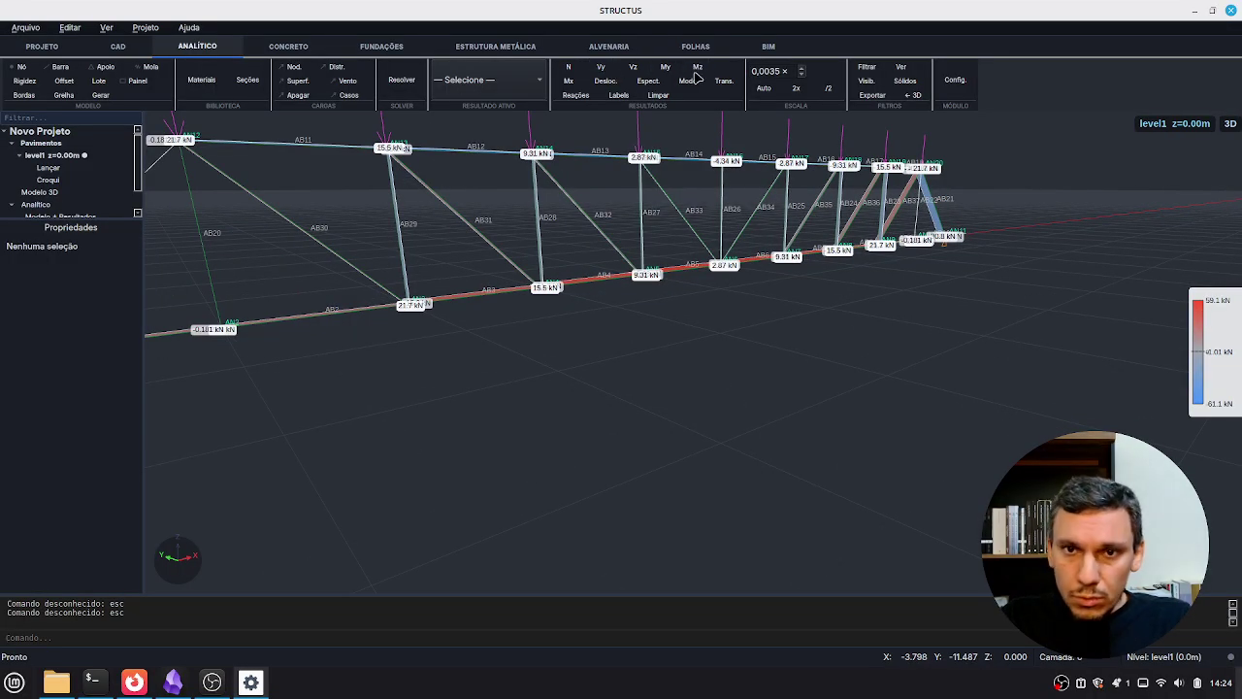
Display the truss displacements for Caso 1, followed by the My bending moment diagram
{"action": "left_click", "coordinate": [611, 84]}
{"action": "scroll", "coordinate": [708, 270], "scroll_direction": "up", "scroll_amount": 3}
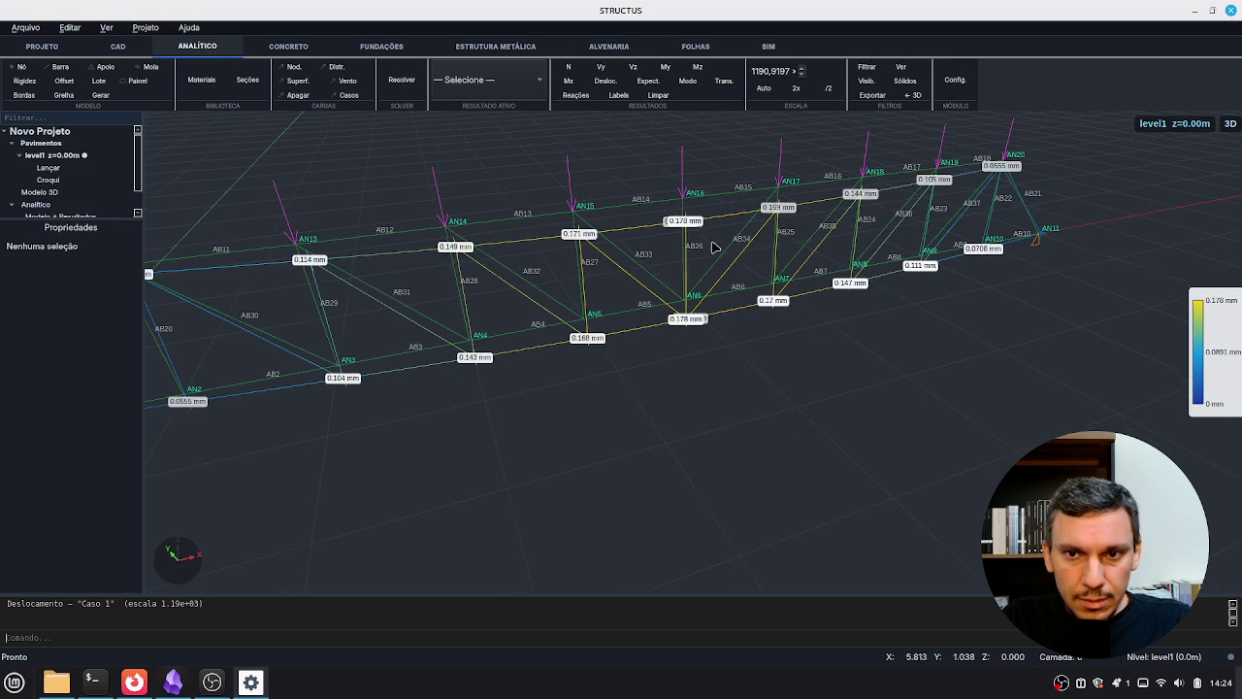
{"action": "left_click", "coordinate": [665, 66]}
{"action": "scroll", "coordinate": [698, 342], "scroll_direction": "up", "scroll_amount": 3}
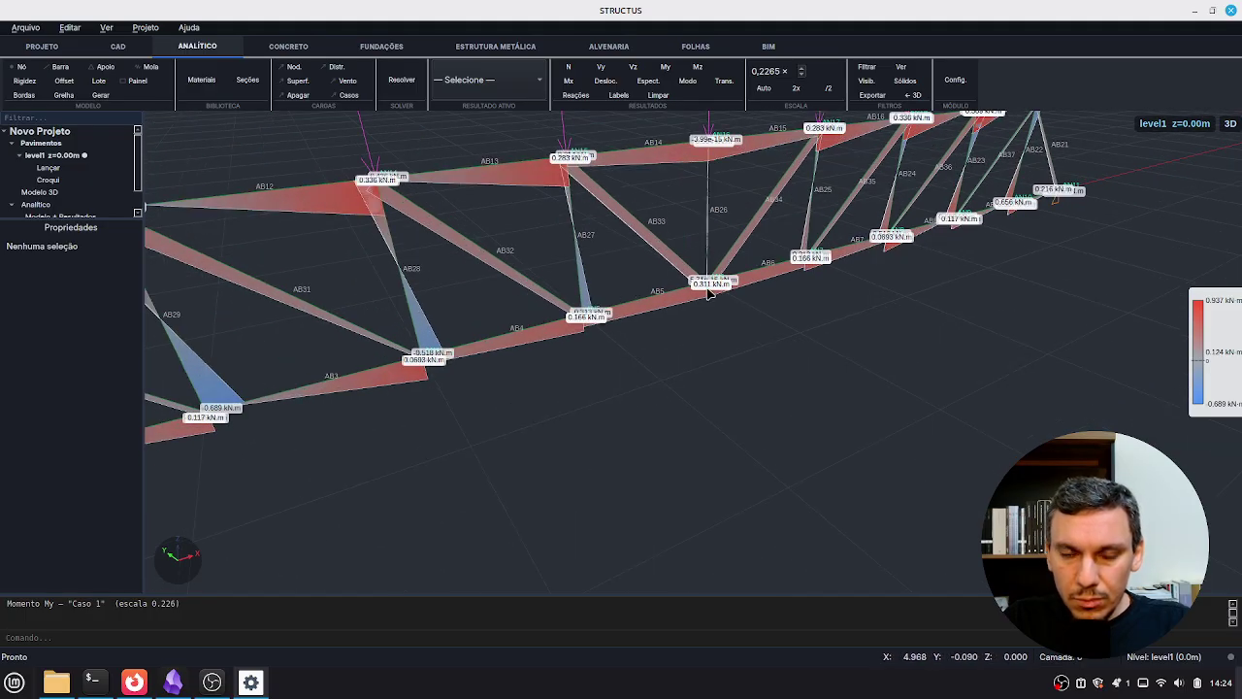
{"action": "scroll", "coordinate": [728, 316], "scroll_direction": "down", "scroll_amount": 4}
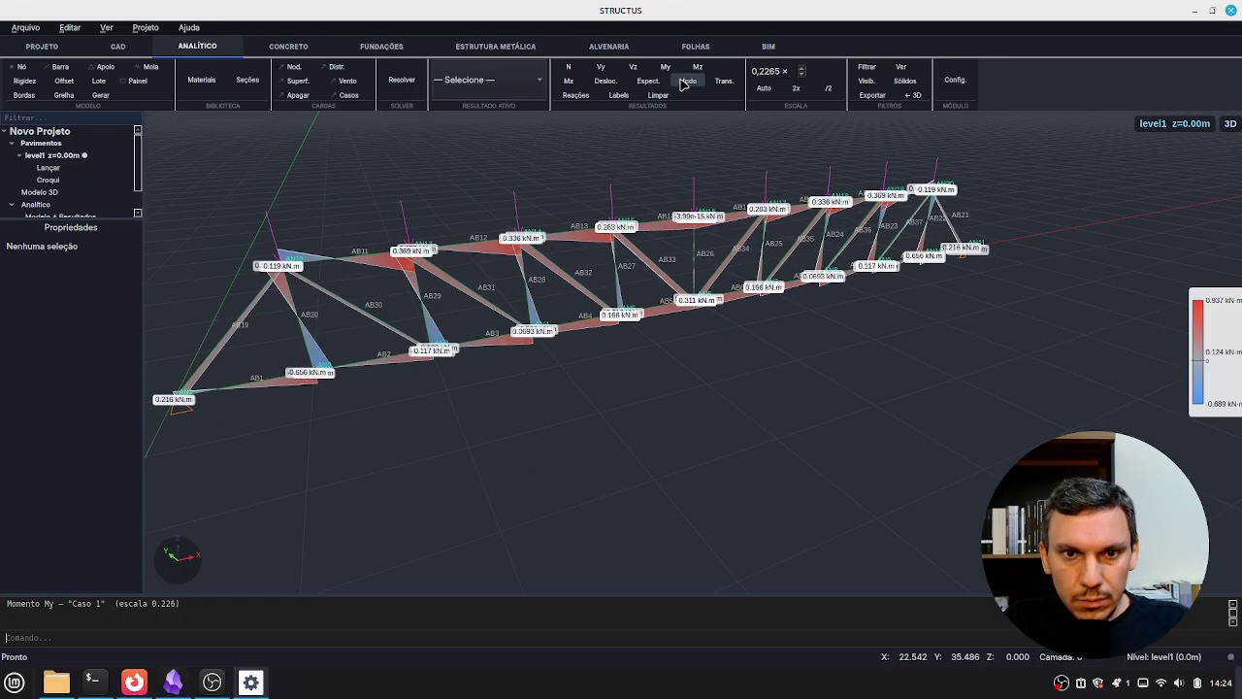
Switch the results back to displacements and examine the deformed truss between supports AN1 and AN11
{"action": "left_click", "coordinate": [605, 81]}
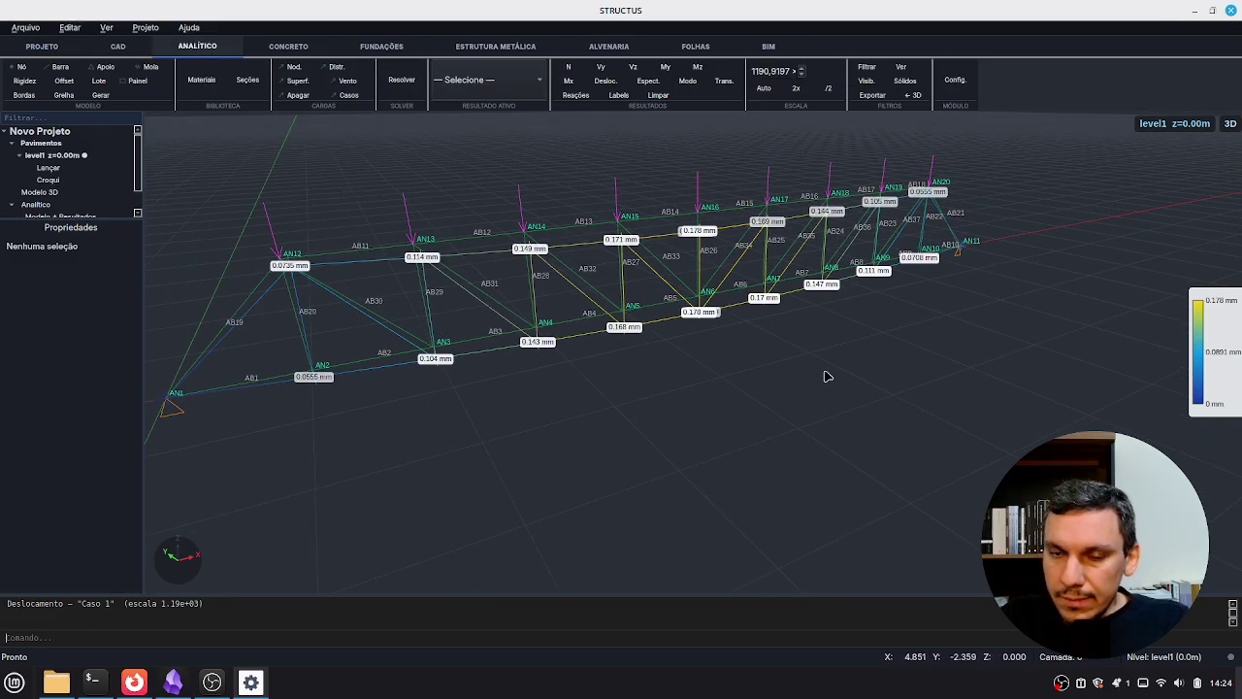
{"action": "scroll", "coordinate": [647, 332], "scroll_direction": "up", "scroll_amount": 2}
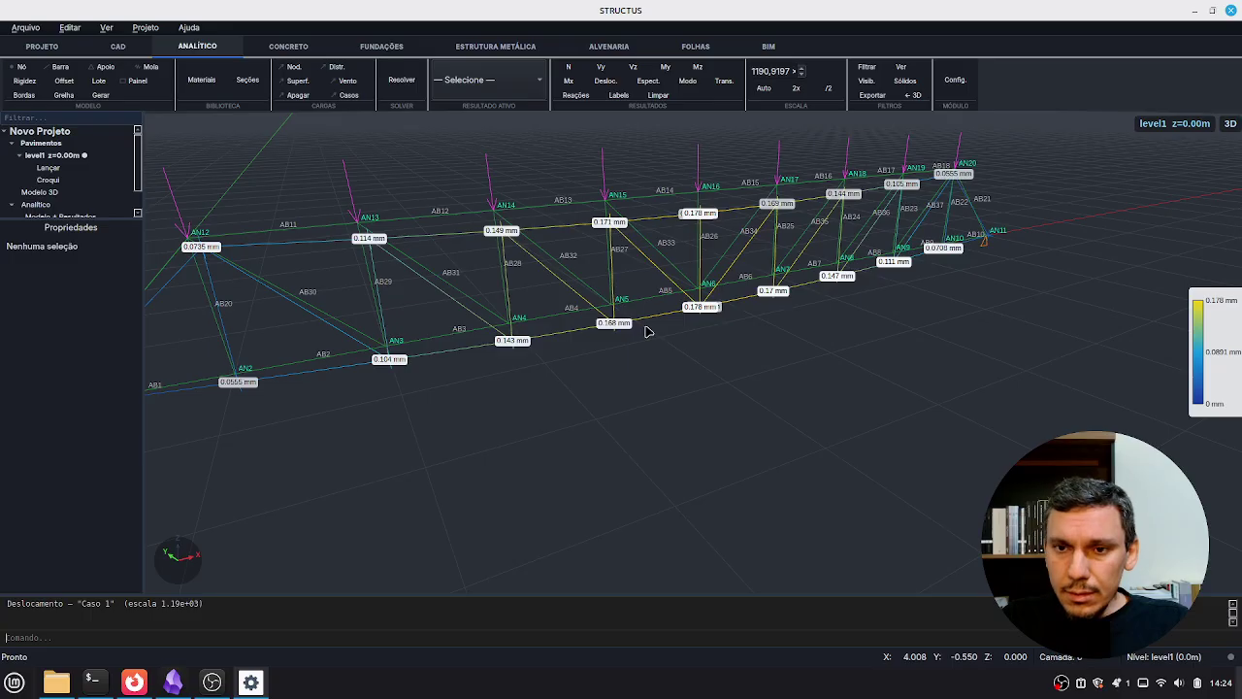
{"action": "scroll", "coordinate": [647, 332], "scroll_direction": "down", "scroll_amount": 2}
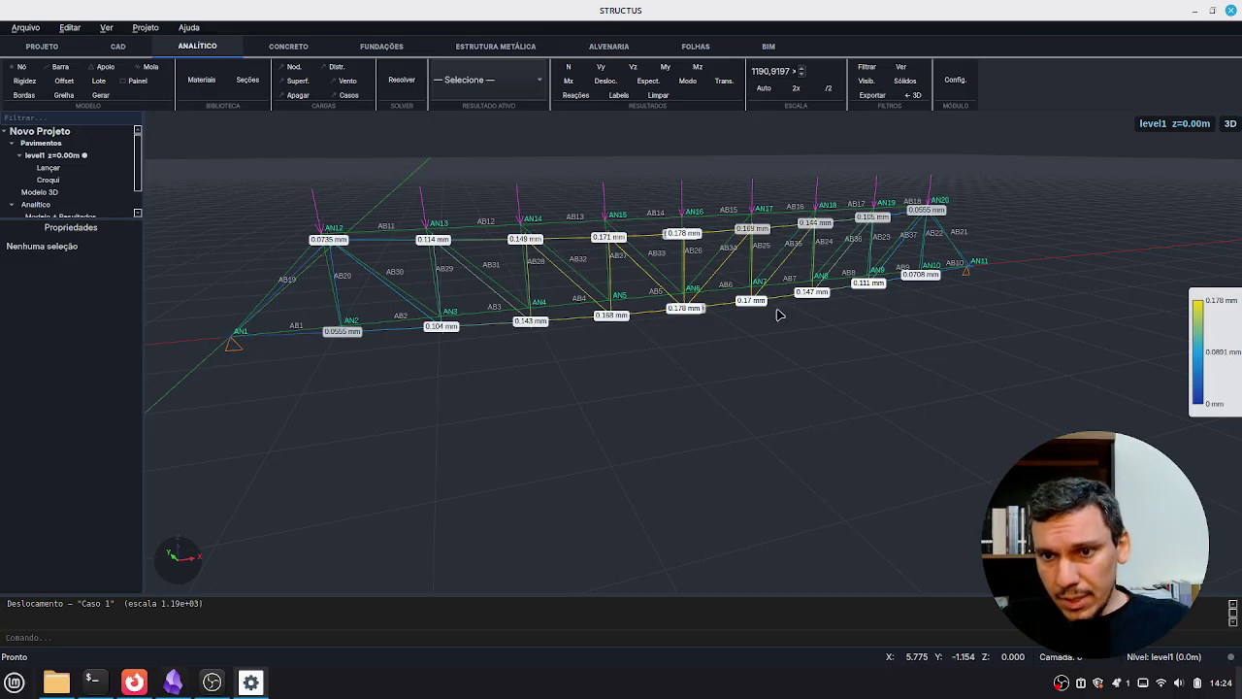
{"action": "left_click_drag", "start_coordinate": [771, 316], "coordinate": [724, 313]}
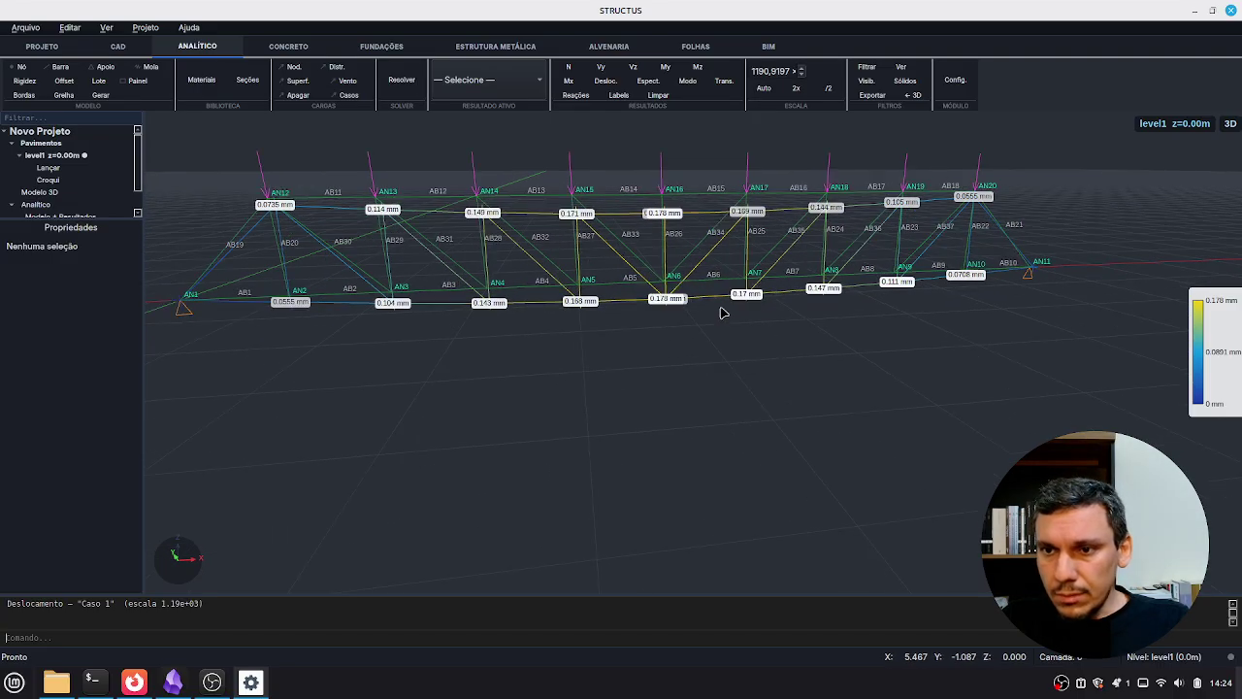
{"action": "middle_click_drag", "start_coordinate": [764, 288], "coordinate": [743, 281]}
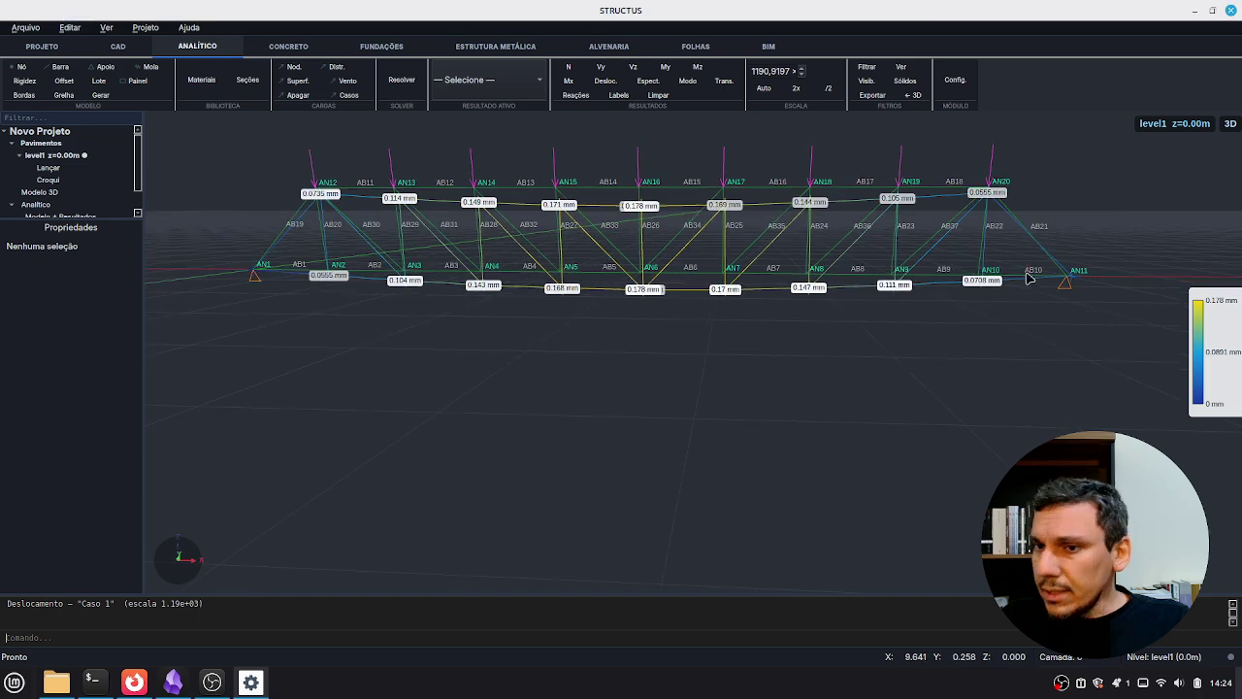
{"action": "middle_click_drag", "start_coordinate": [1027, 274], "coordinate": [721, 153]}
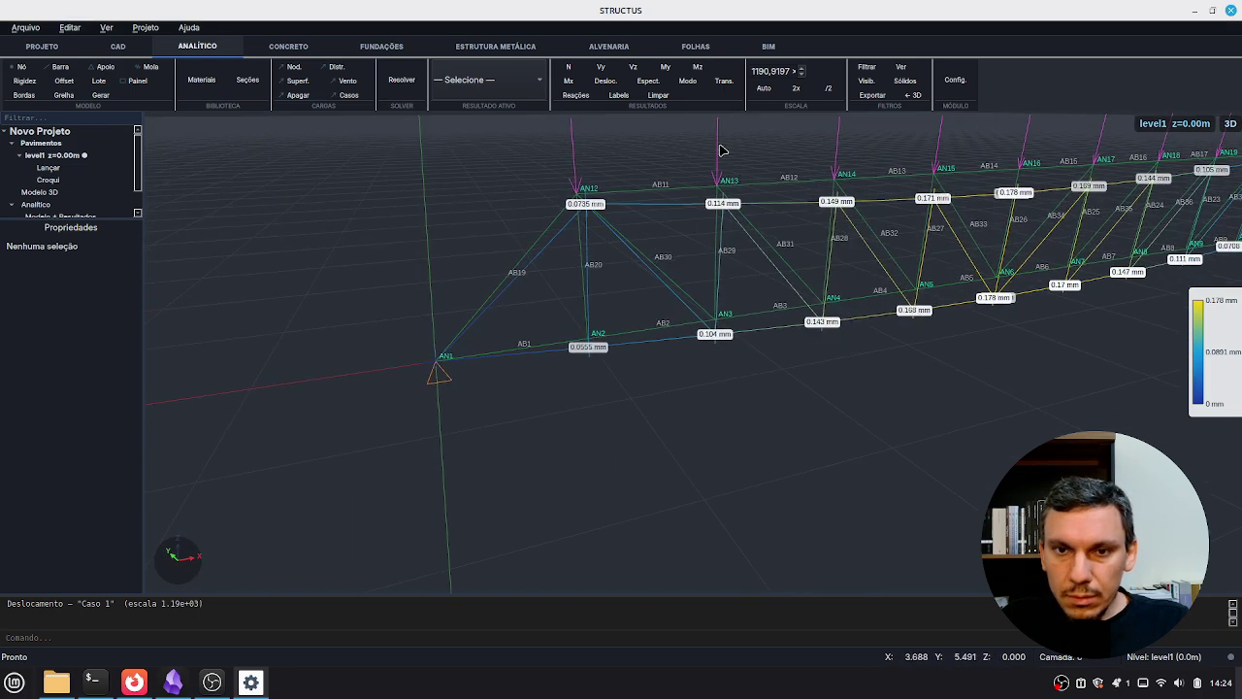
Double the displacement scale twice to 4763.6787 and inspect the magnified deformation near support AN11
{"action": "left_click", "coordinate": [796, 88]}
{"action": "left_click", "coordinate": [797, 88]}
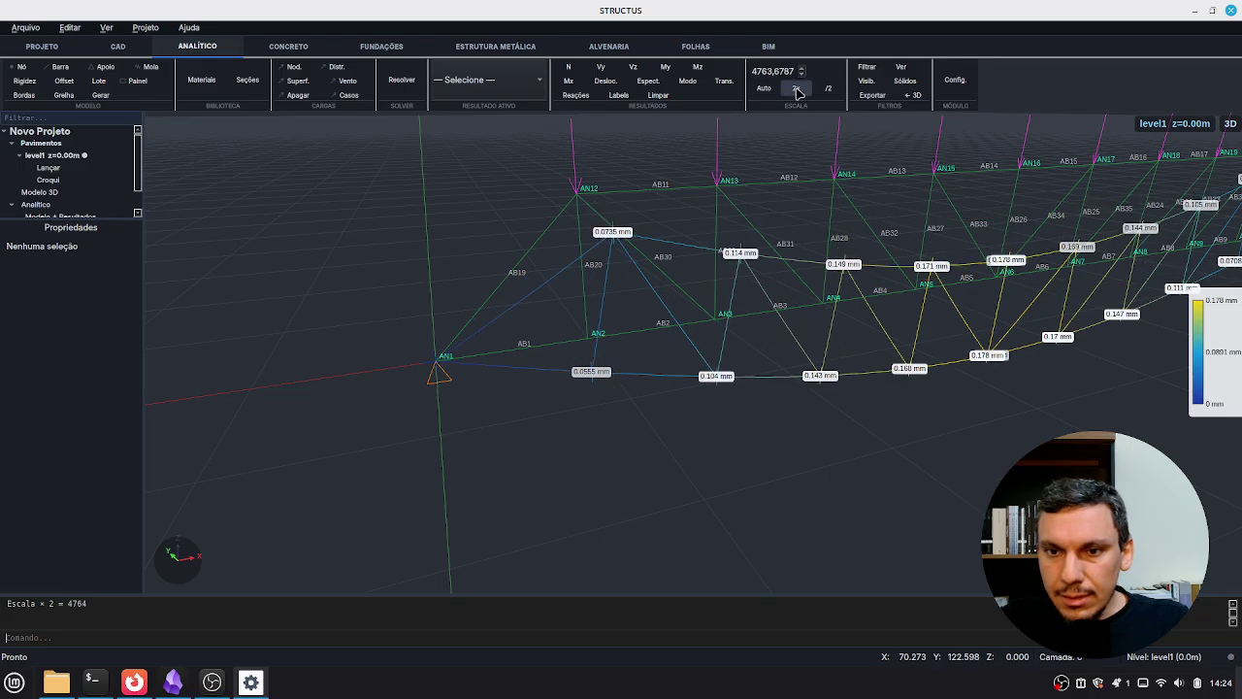
{"action": "middle_click_drag", "start_coordinate": [412, 372], "coordinate": [656, 355]}
{"action": "middle_click_drag", "start_coordinate": [946, 369], "coordinate": [887, 367]}
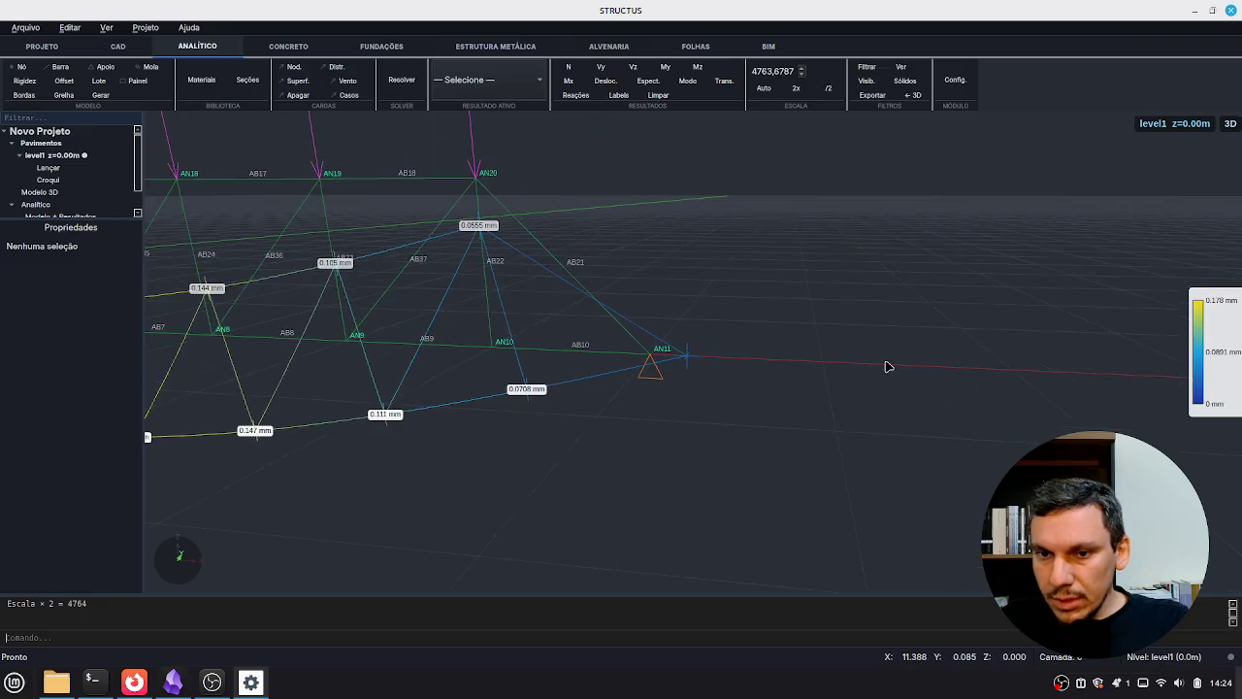
{"action": "middle_click_drag", "start_coordinate": [650, 369], "coordinate": [667, 369]}
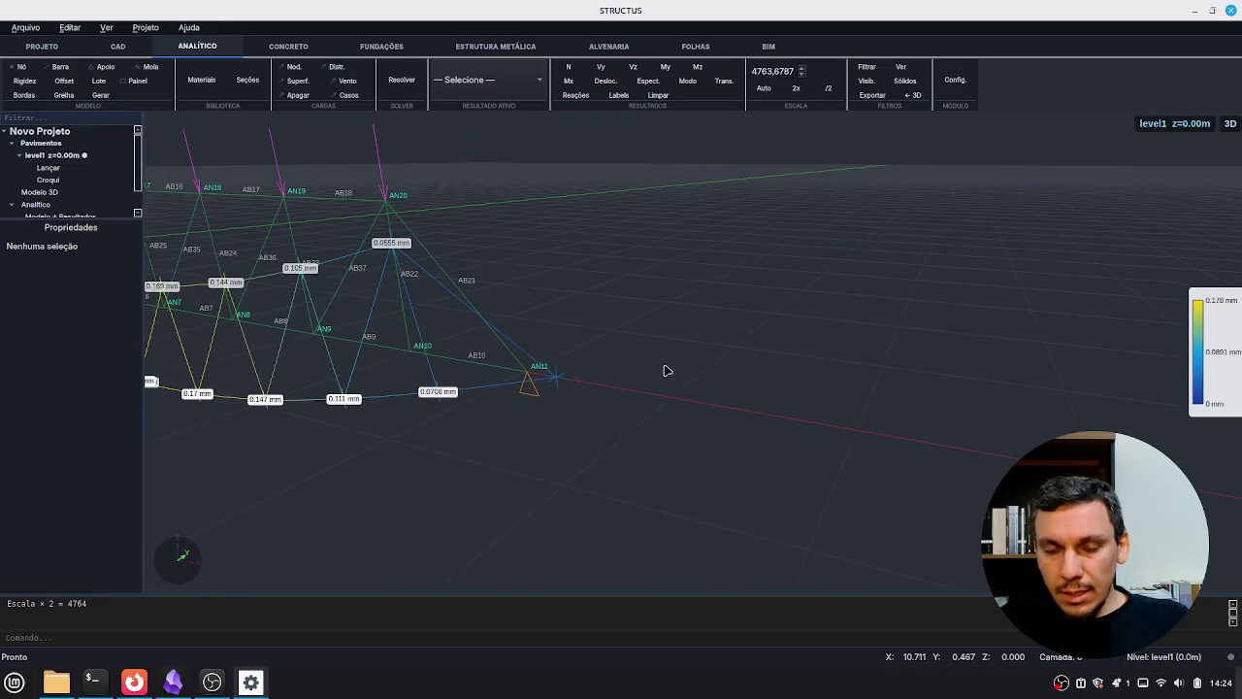
{"action": "middle_click_drag", "start_coordinate": [521, 390], "coordinate": [544, 391]}
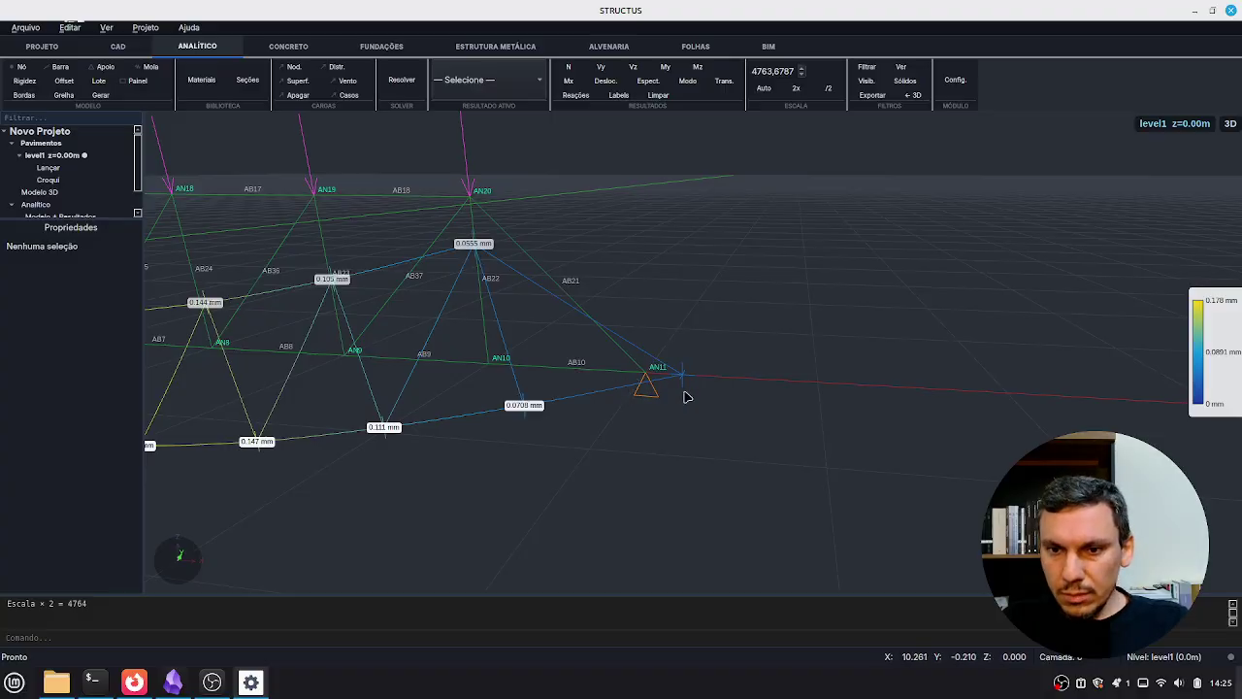
Examine the magnified deformation along the whole truss and restore the automatic displacement scale
{"action": "middle_click_drag", "start_coordinate": [663, 419], "coordinate": [707, 388]}
{"action": "scroll", "coordinate": [679, 374], "scroll_direction": "down", "scroll_amount": 4}
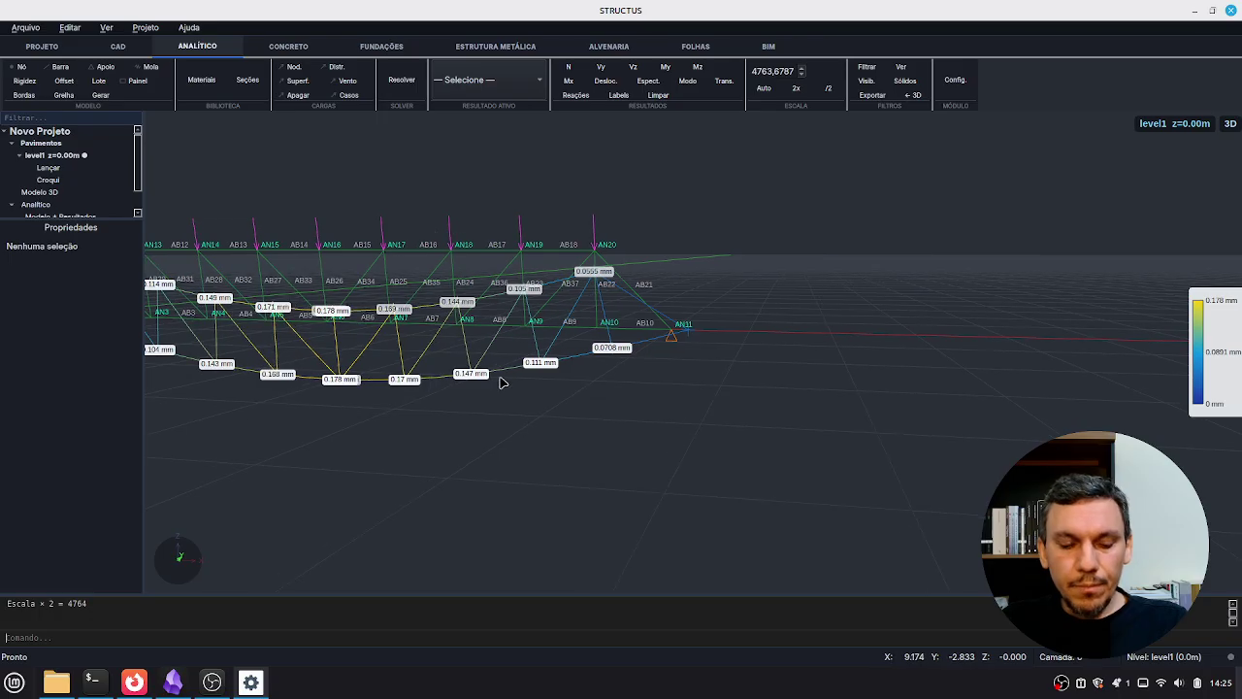
{"action": "middle_click_drag", "start_coordinate": [471, 389], "coordinate": [652, 308]}
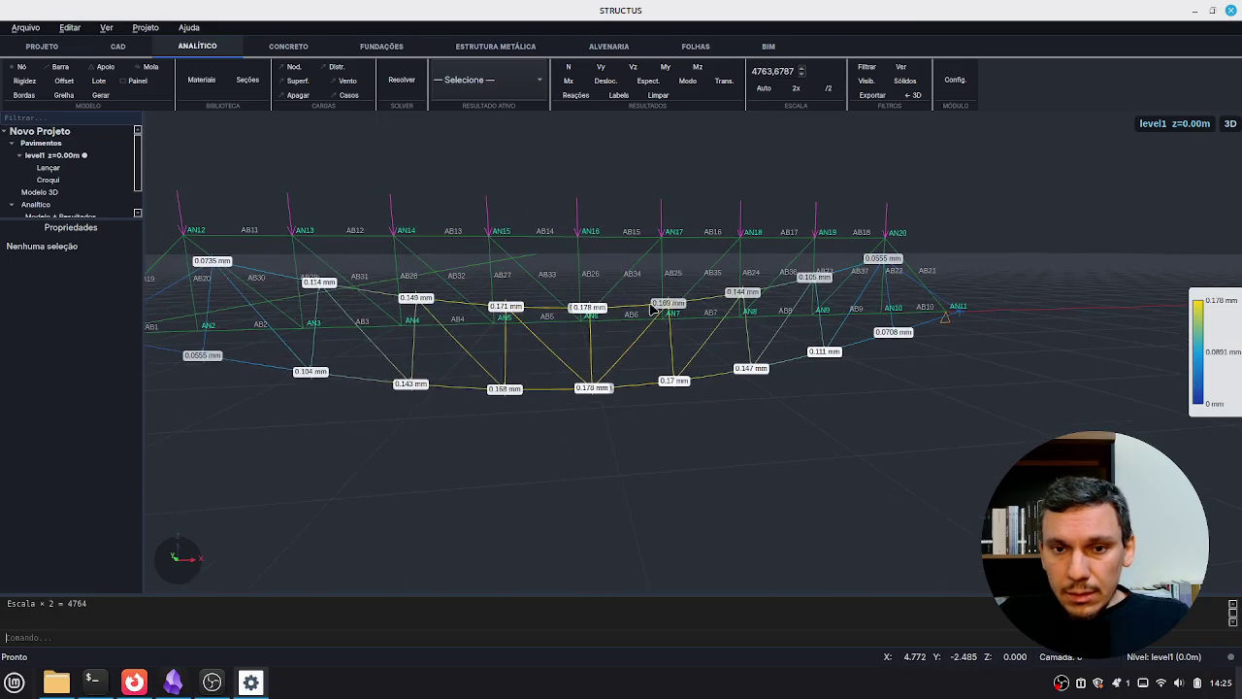
{"action": "scroll", "coordinate": [740, 231], "scroll_direction": "down", "scroll_amount": 2}
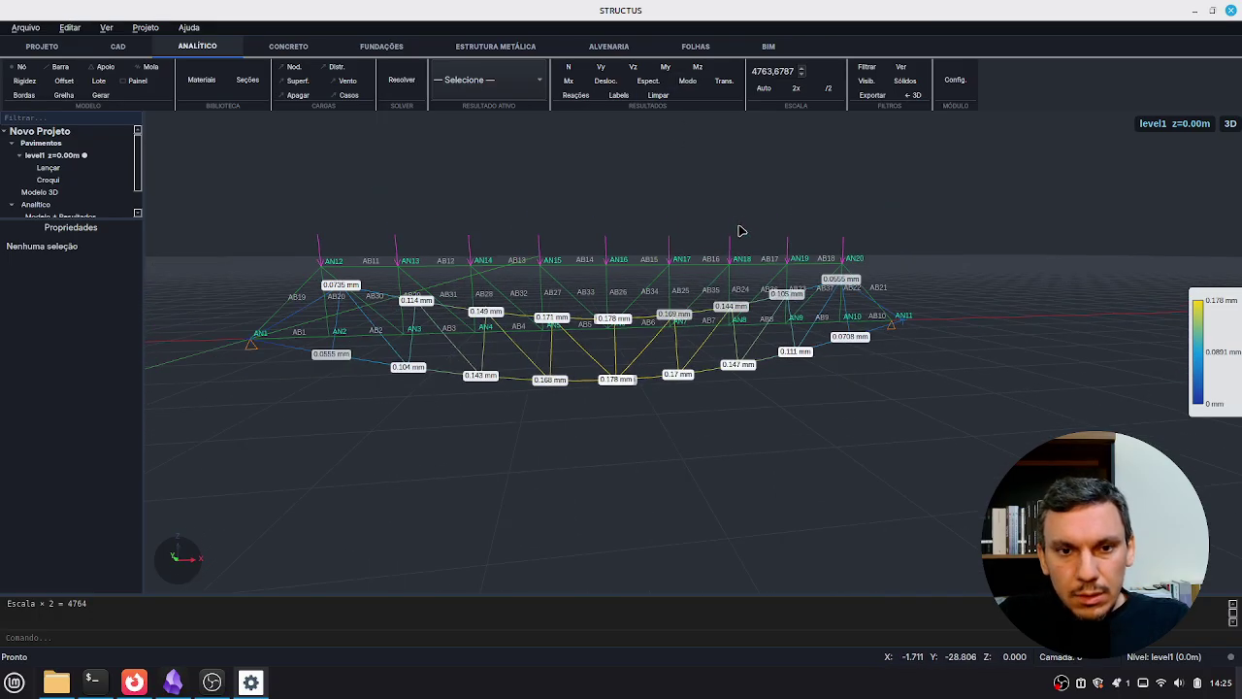
{"action": "left_click", "coordinate": [764, 87]}
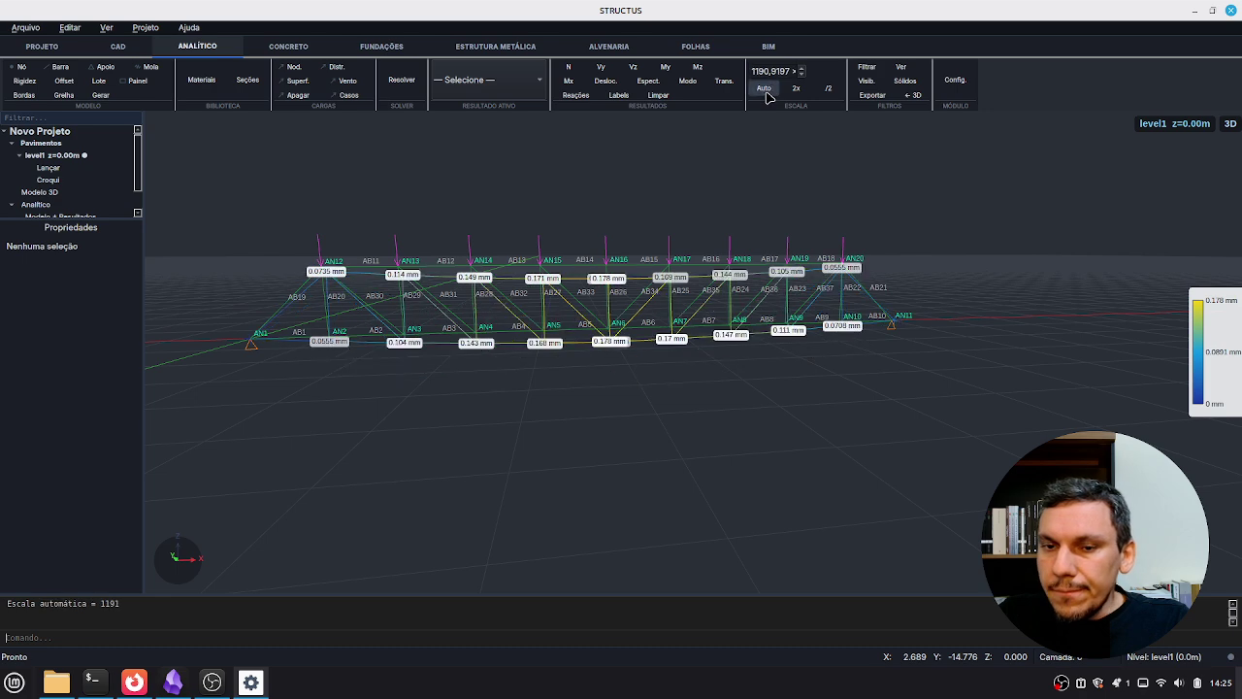
Display the animated shape of vibration mode 1 with a visual scale of 7.6381 and a speed of 2.00 Hz
{"action": "left_click", "coordinate": [687, 83]}
{"action": "left_click_drag", "start_coordinate": [701, 293], "coordinate": [878, 260]}
{"action": "scroll", "coordinate": [839, 379], "scroll_direction": "up", "scroll_amount": 1}
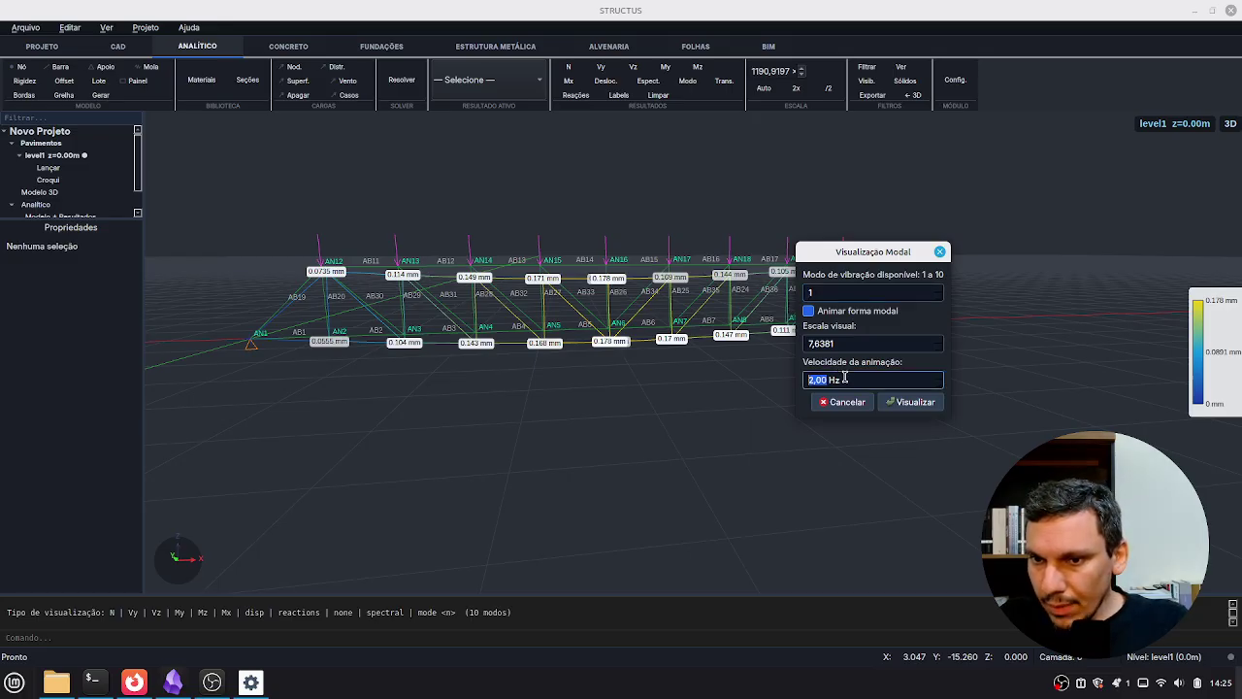
{"action": "left_click", "coordinate": [912, 401]}
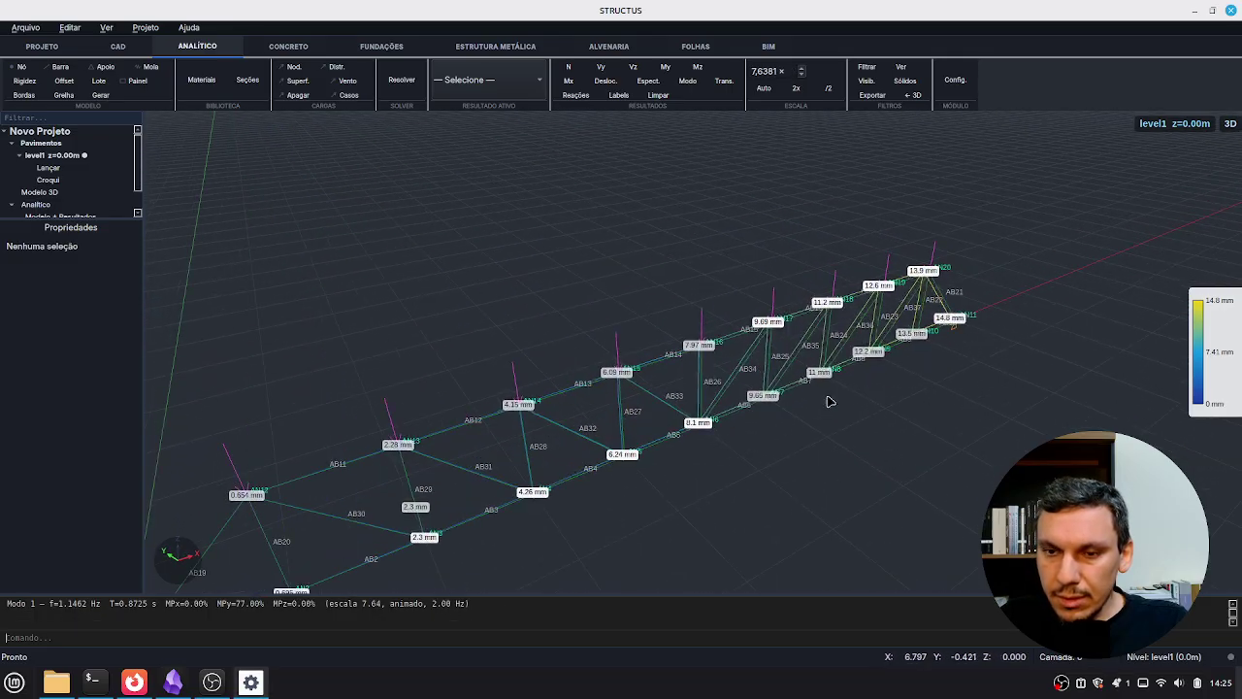
{"action": "scroll", "coordinate": [849, 376], "scroll_direction": "down", "scroll_amount": 2}
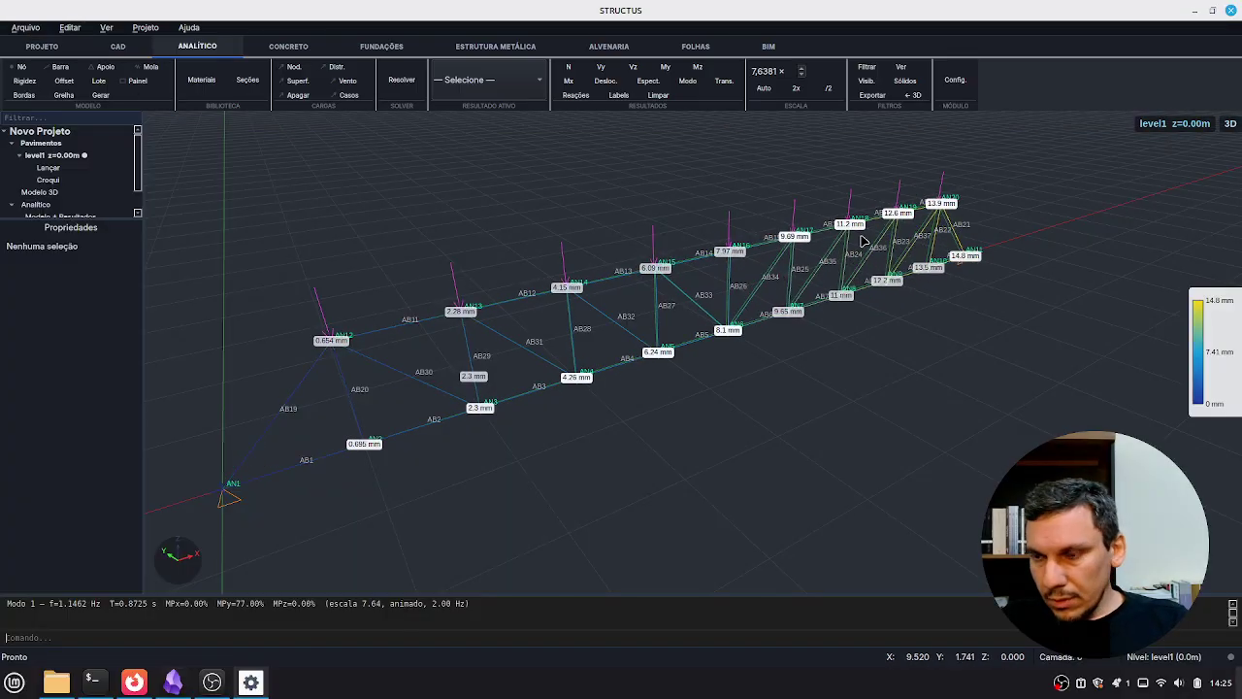
Display the animated shape of vibration mode 2, followed by vibration mode 3
{"action": "left_click", "coordinate": [690, 82]}
{"action": "scroll", "coordinate": [698, 321], "scroll_direction": "up", "scroll_amount": 1}
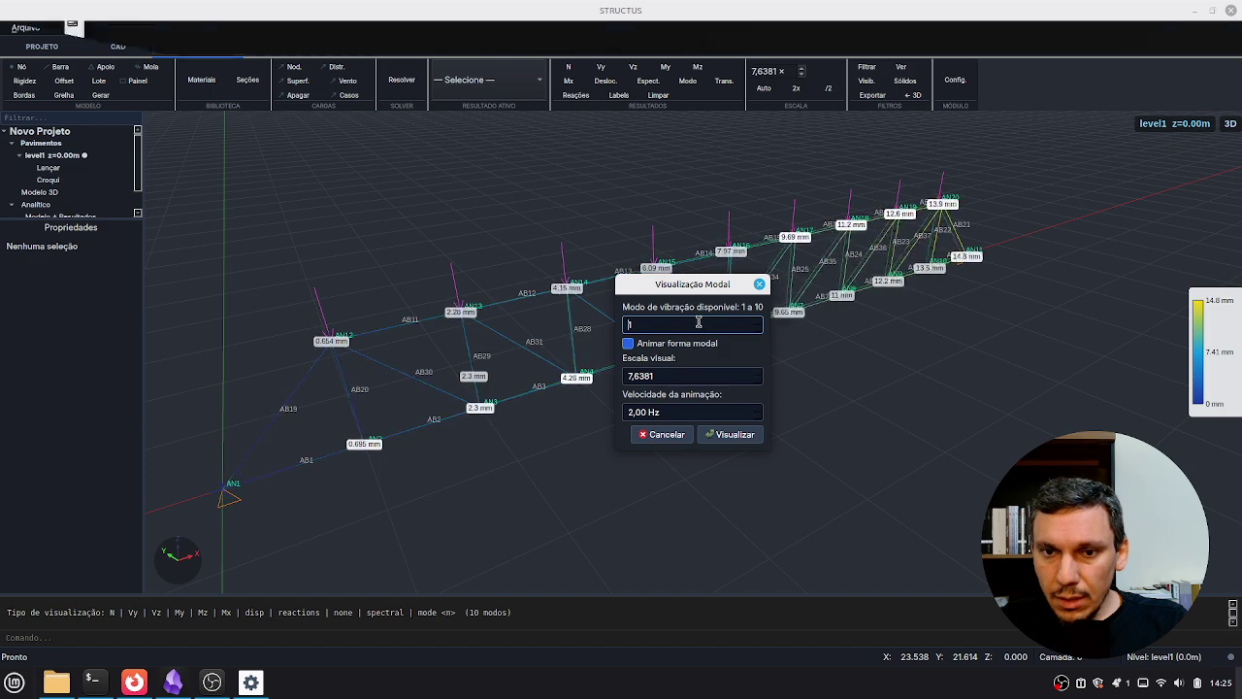
{"action": "left_click", "coordinate": [743, 434]}
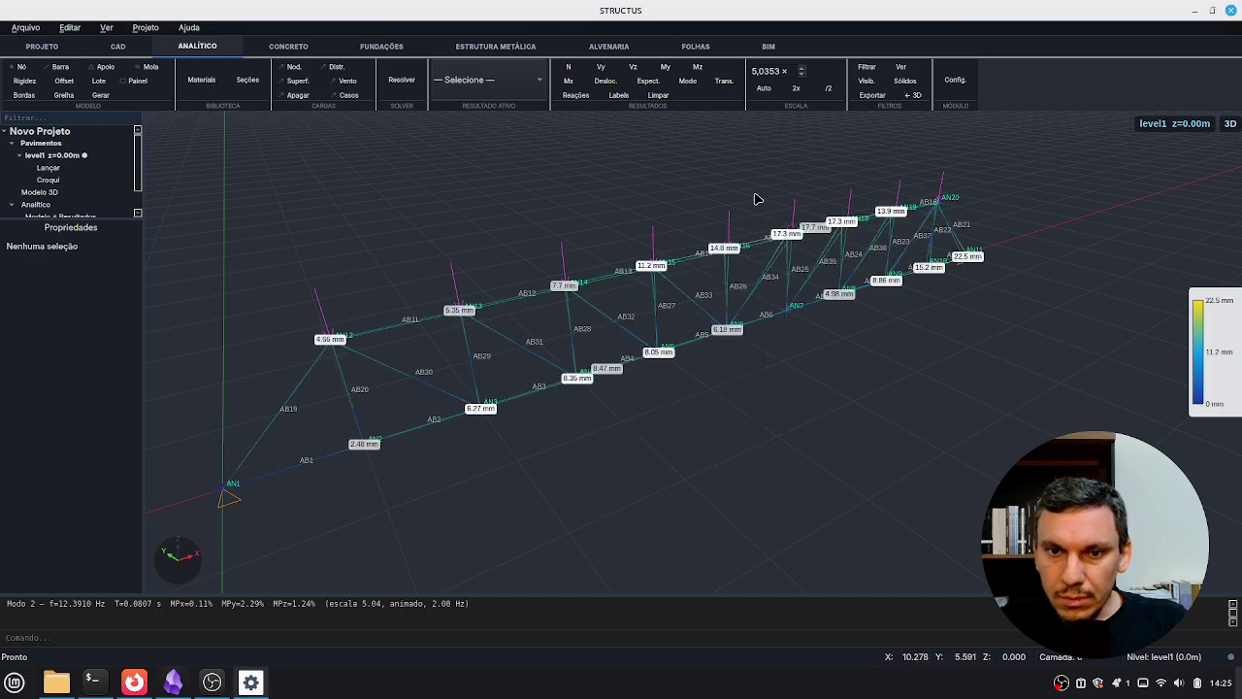
{"action": "left_click", "coordinate": [687, 82]}
{"action": "key", "text": "BackSpace"}
{"action": "type", "text": "3"}
{"action": "left_click", "coordinate": [730, 434]}
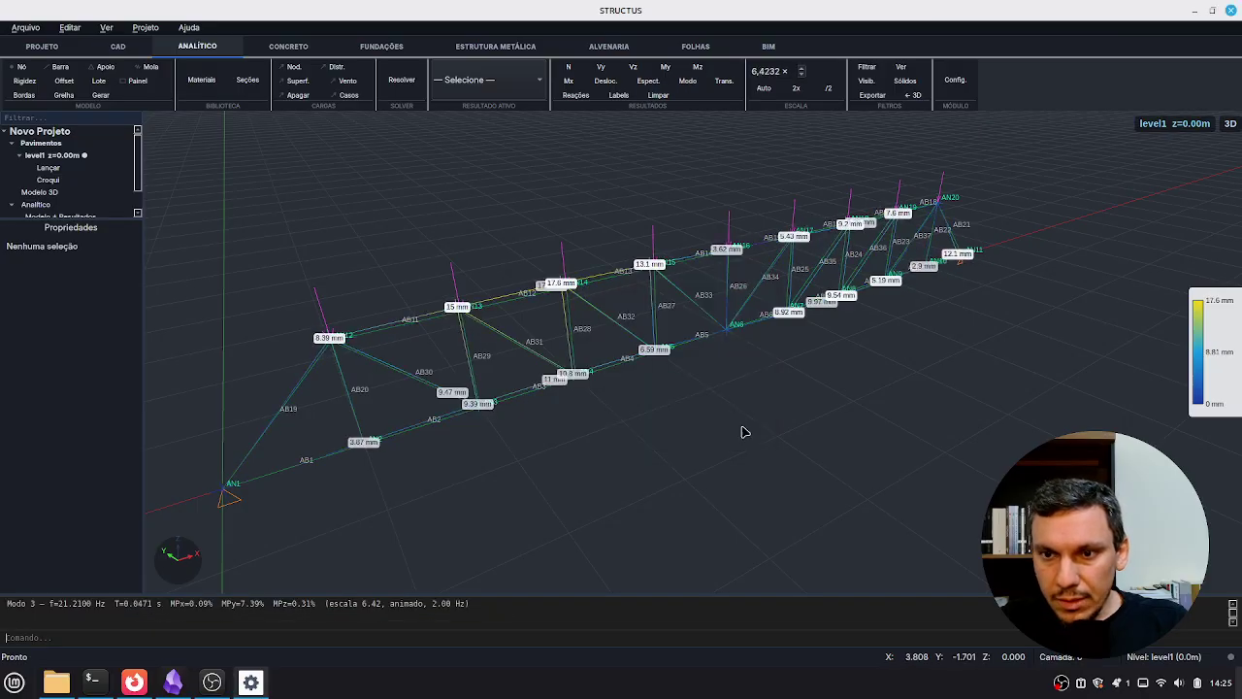
Display the animated shape of vibration mode 4, followed by vibration mode 6
{"action": "left_click", "coordinate": [687, 82]}
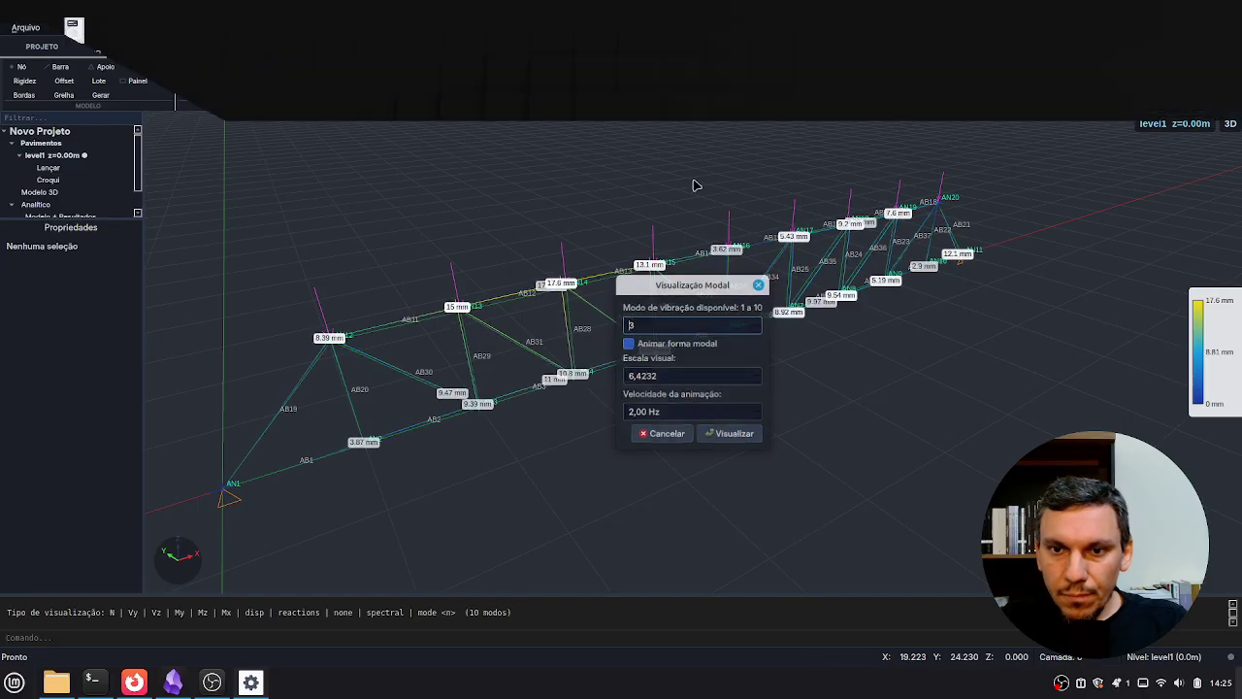
{"action": "left_click", "coordinate": [729, 433]}
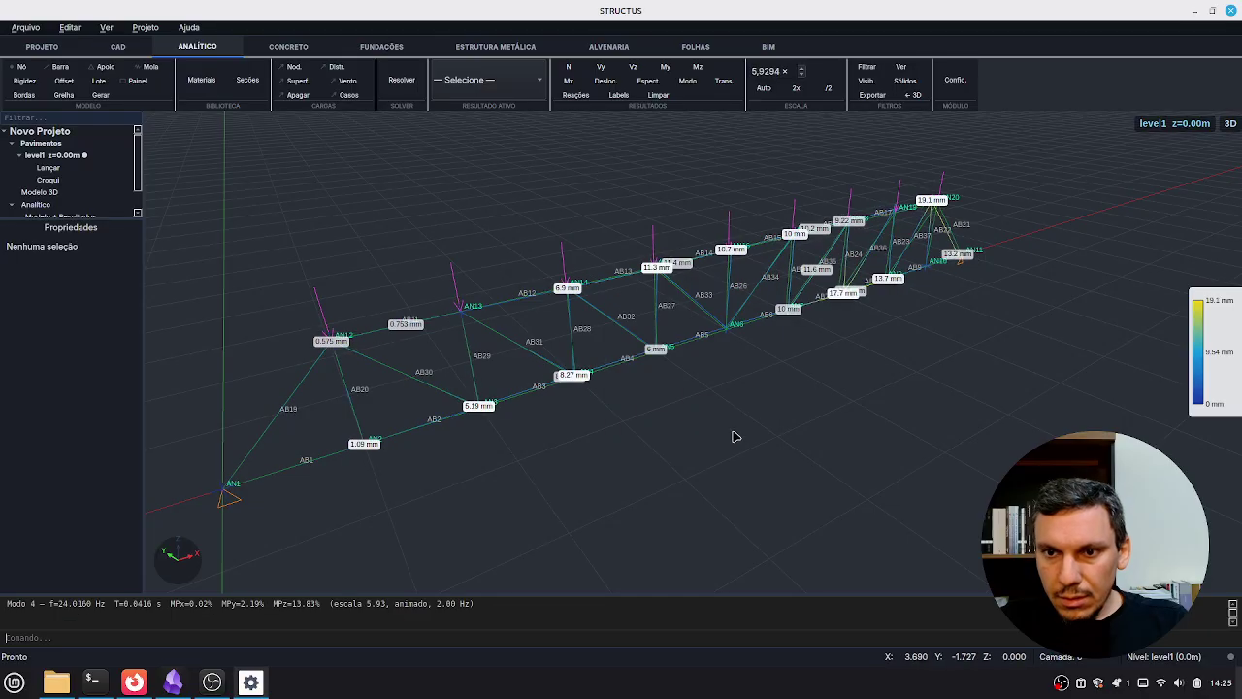
{"action": "left_click", "coordinate": [686, 82]}
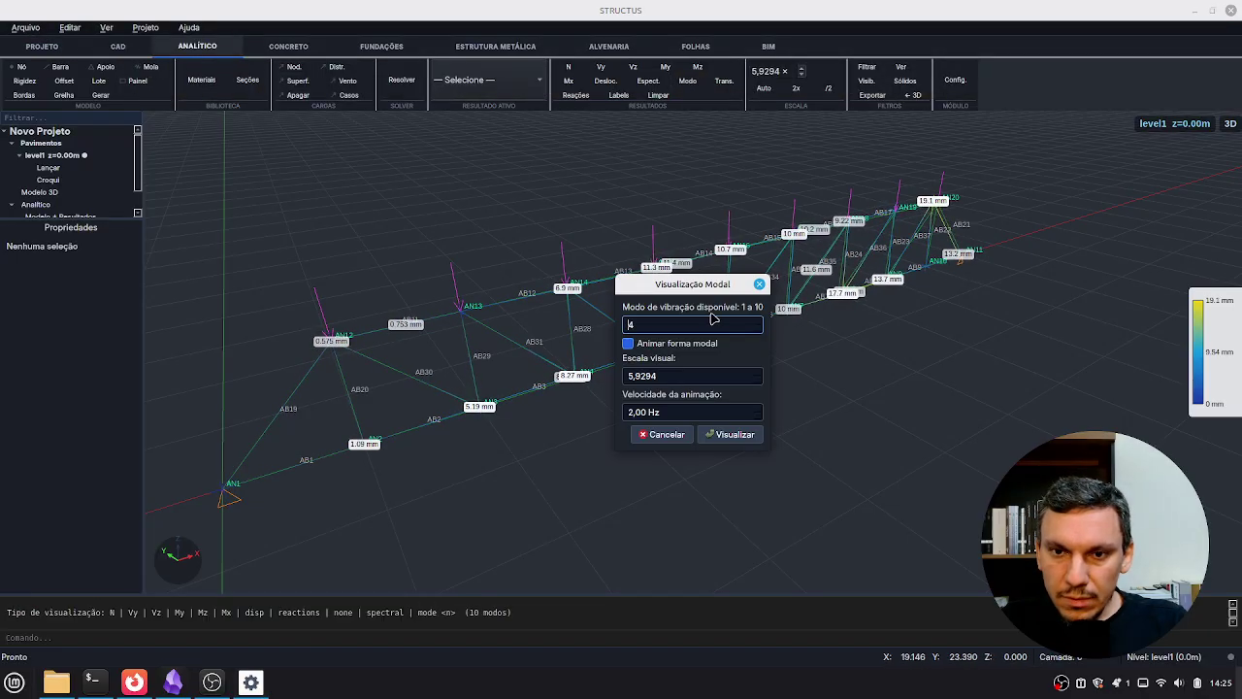
{"action": "left_click", "coordinate": [730, 433]}
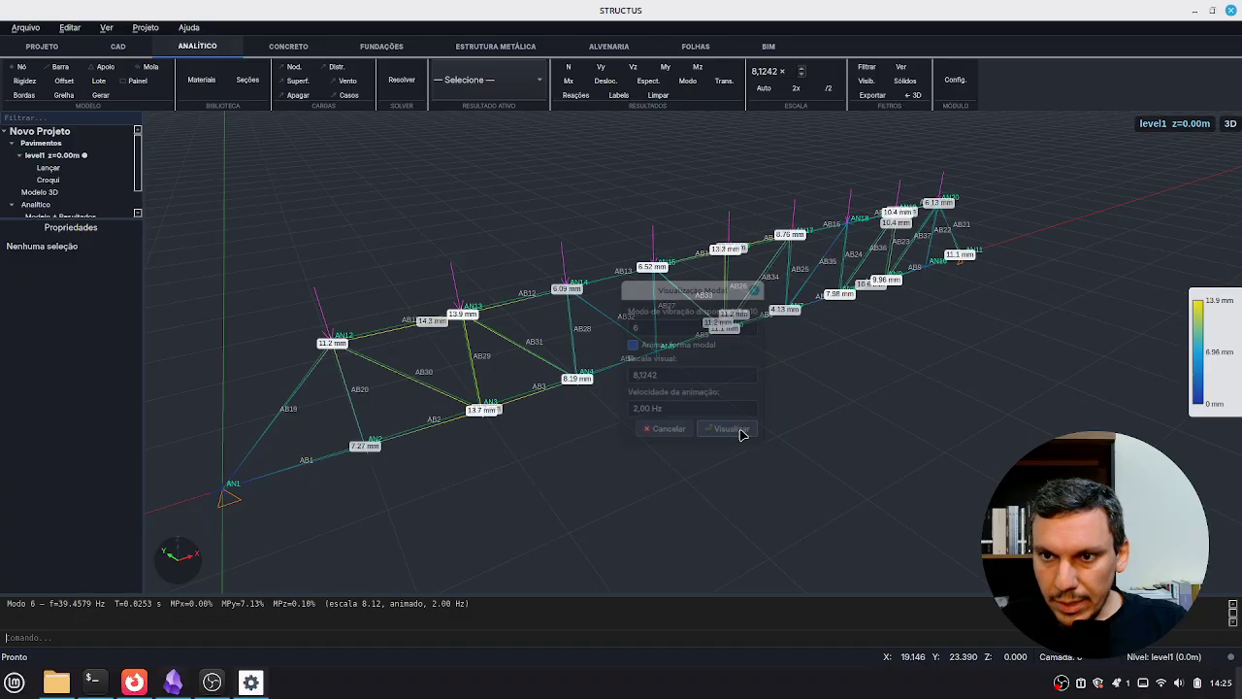
Display the animated shape of vibration mode 7, followed by vibration mode 8
{"action": "left_click", "coordinate": [687, 82]}
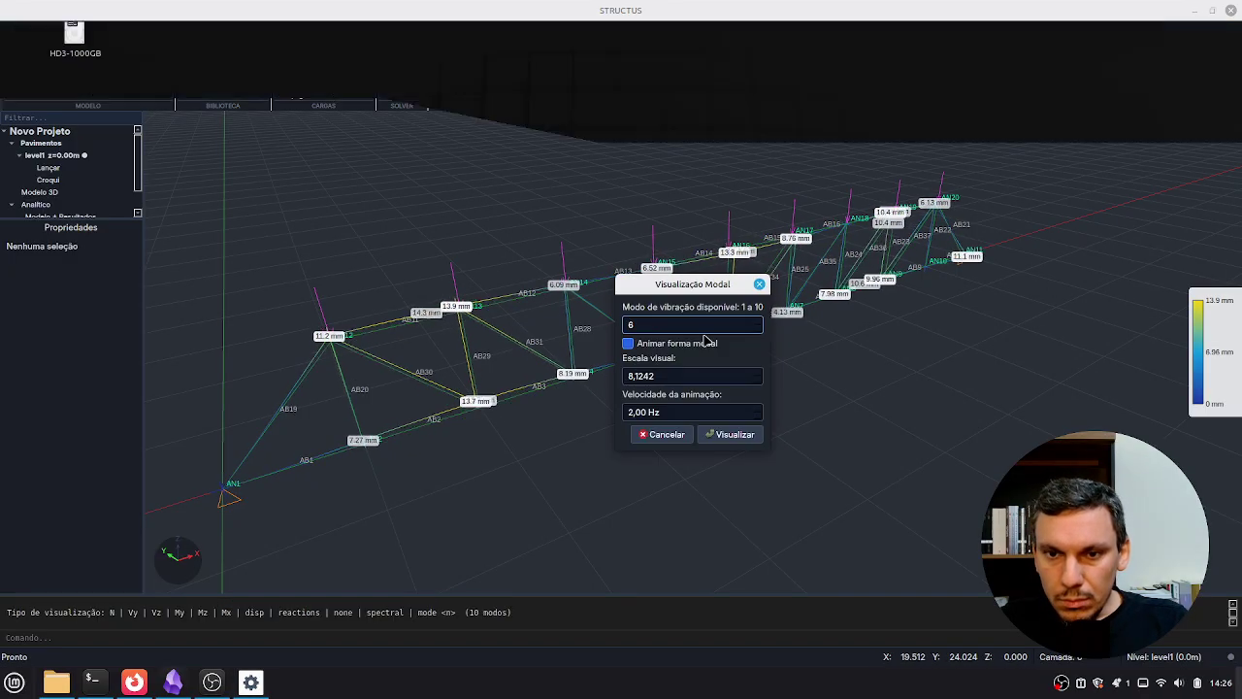
{"action": "type", "text": "7"}
{"action": "left_click", "coordinate": [733, 435]}
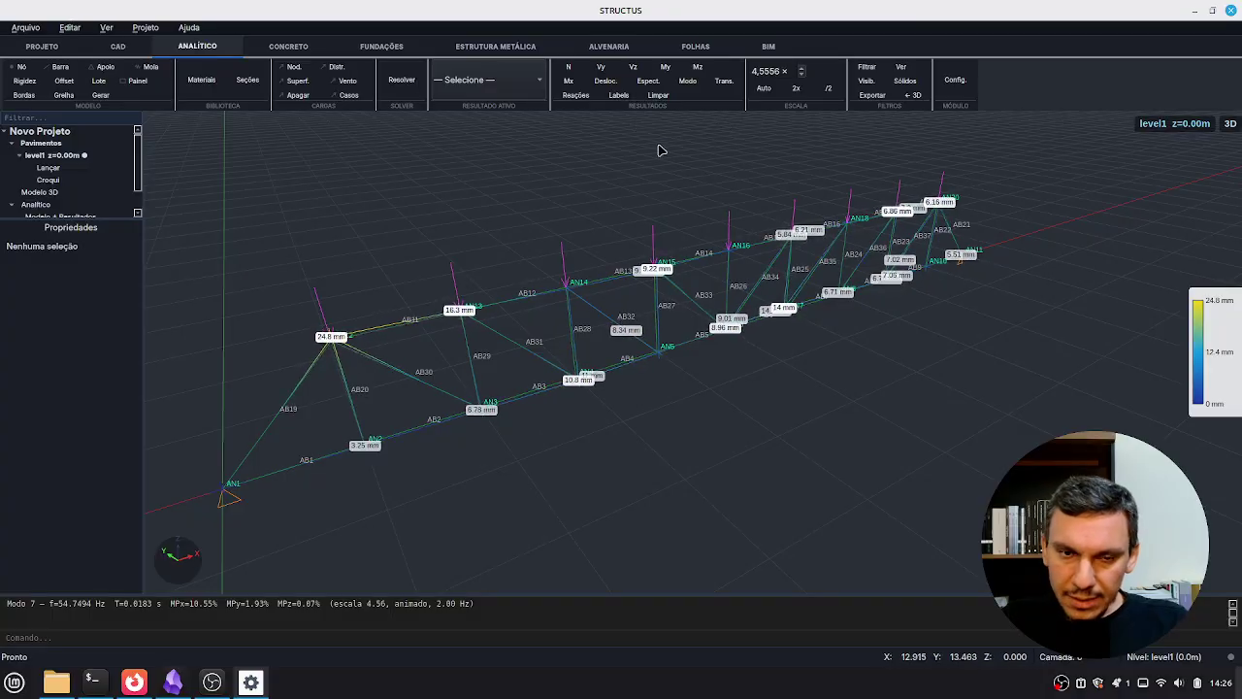
{"action": "left_click", "coordinate": [685, 83]}
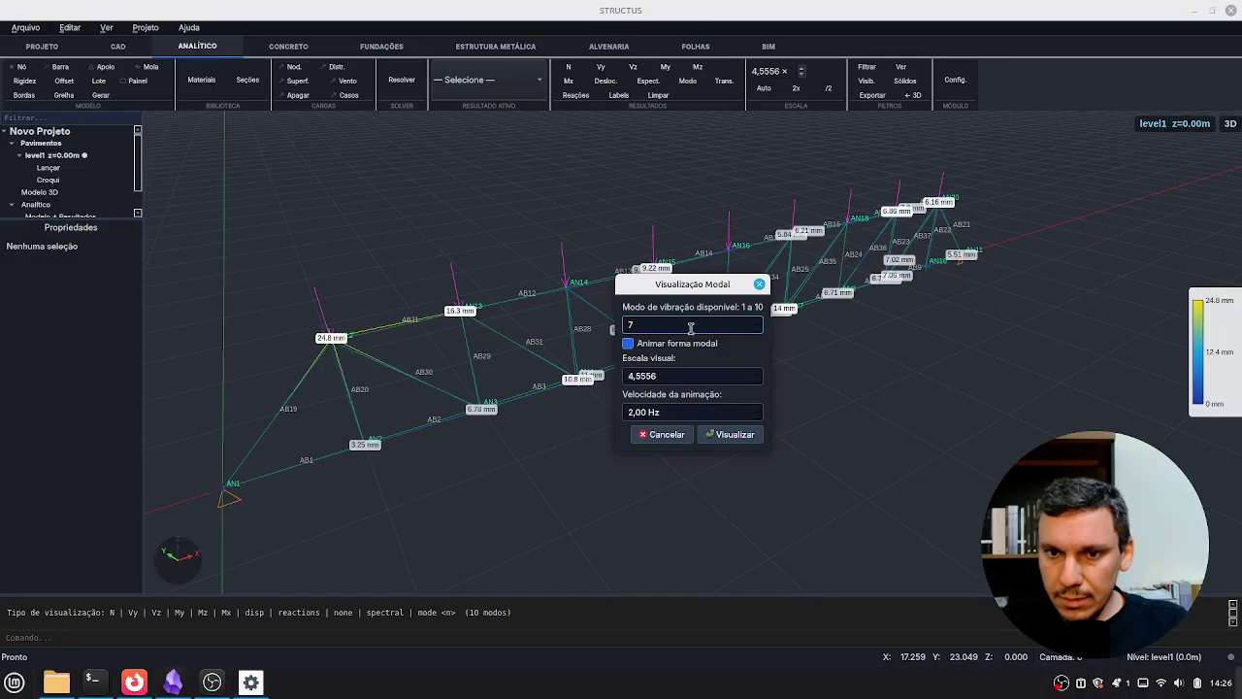
{"action": "type", "text": "8"}
{"action": "left_click", "coordinate": [730, 434]}
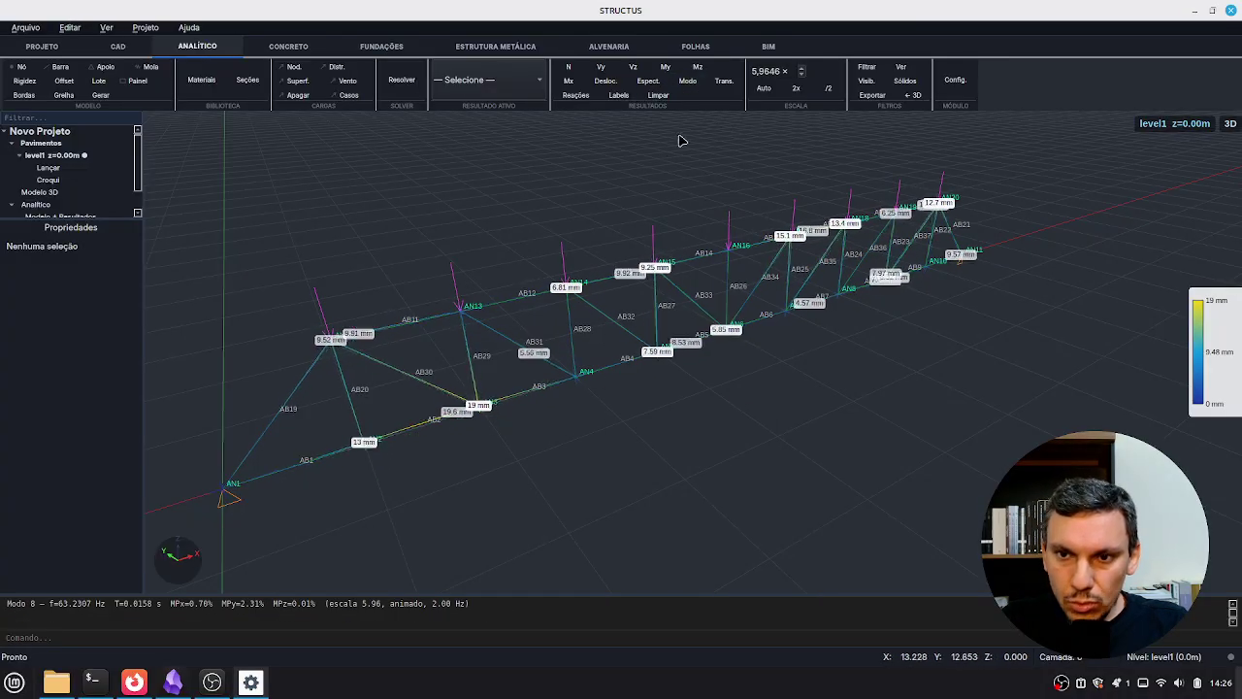
Clear the modal results and display the spectral deformed shape of the truss at the automatic scale
{"action": "left_click", "coordinate": [667, 95]}
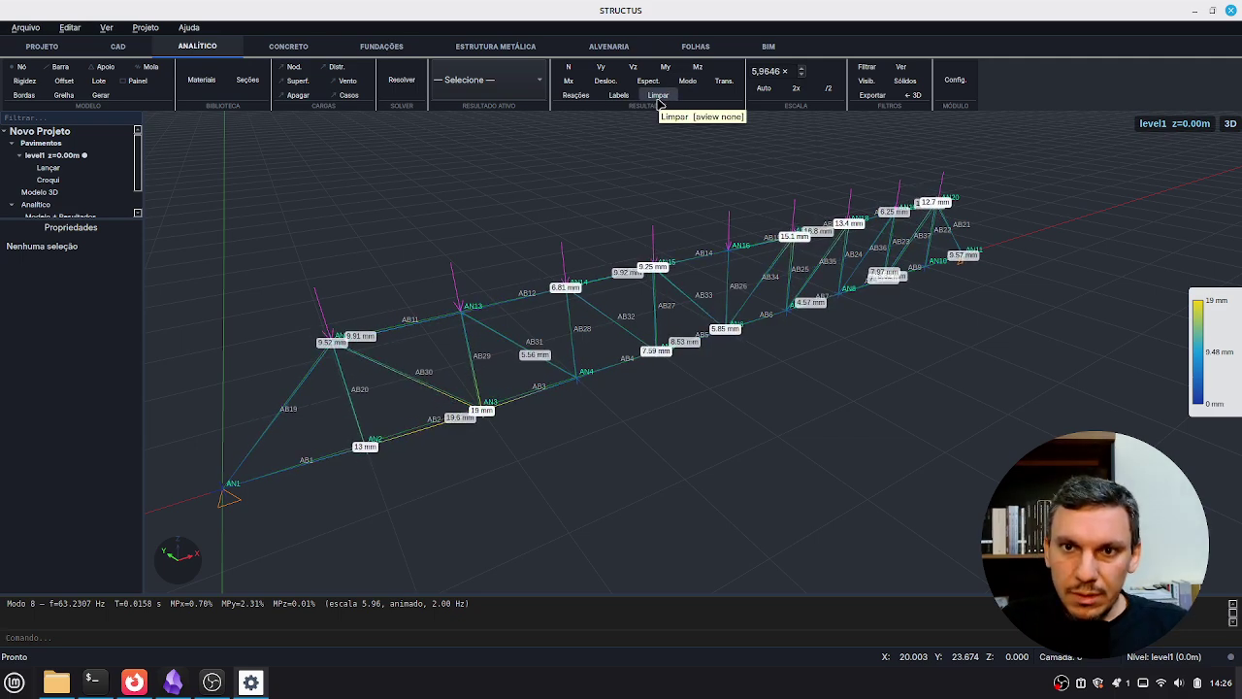
{"action": "left_click", "coordinate": [657, 95]}
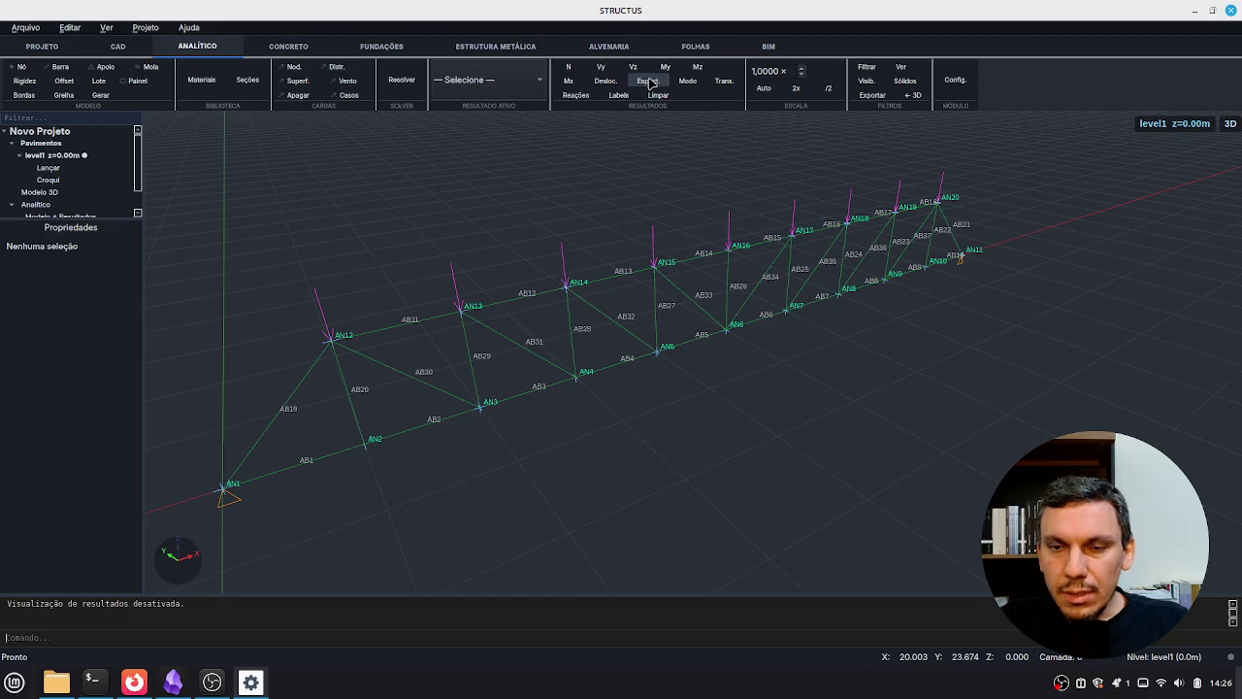
{"action": "left_click", "coordinate": [648, 81]}
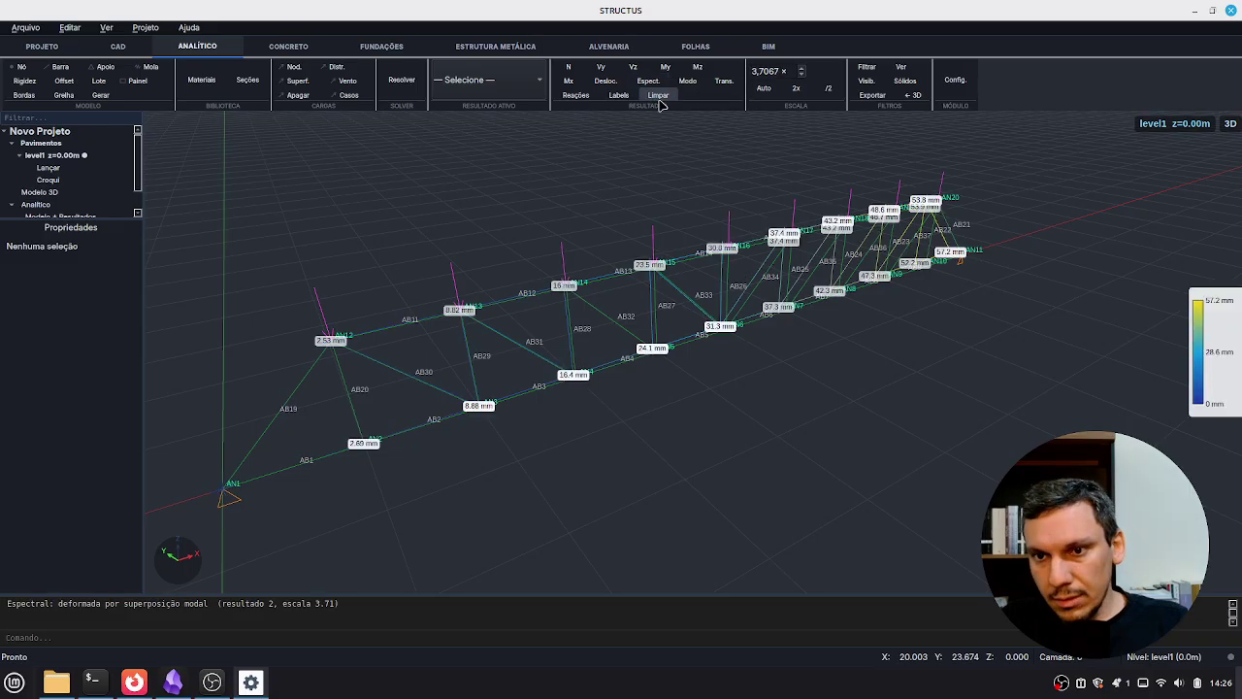
{"action": "left_click", "coordinate": [764, 88]}
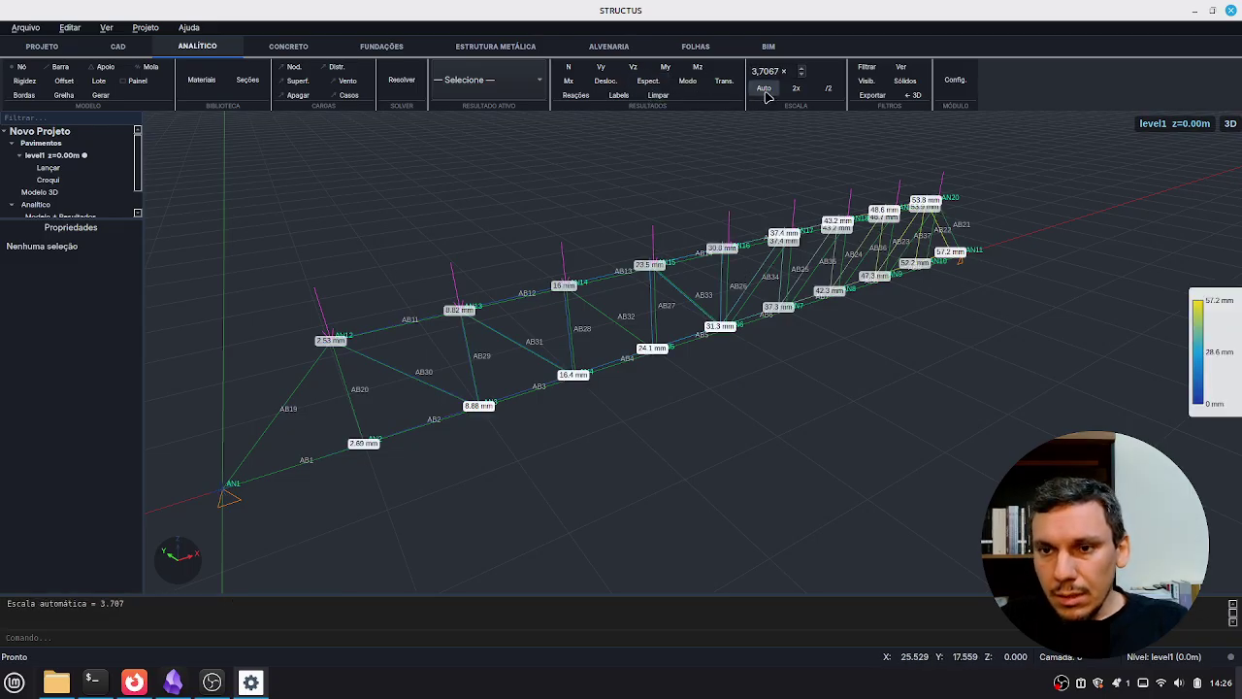
Double the spectral deformation scale twice to 14.8270 and examine the deformed truss from several angles
{"action": "left_click", "coordinate": [792, 93]}
{"action": "left_click", "coordinate": [791, 93]}
{"action": "middle_click_drag", "start_coordinate": [792, 416], "coordinate": [767, 390]}
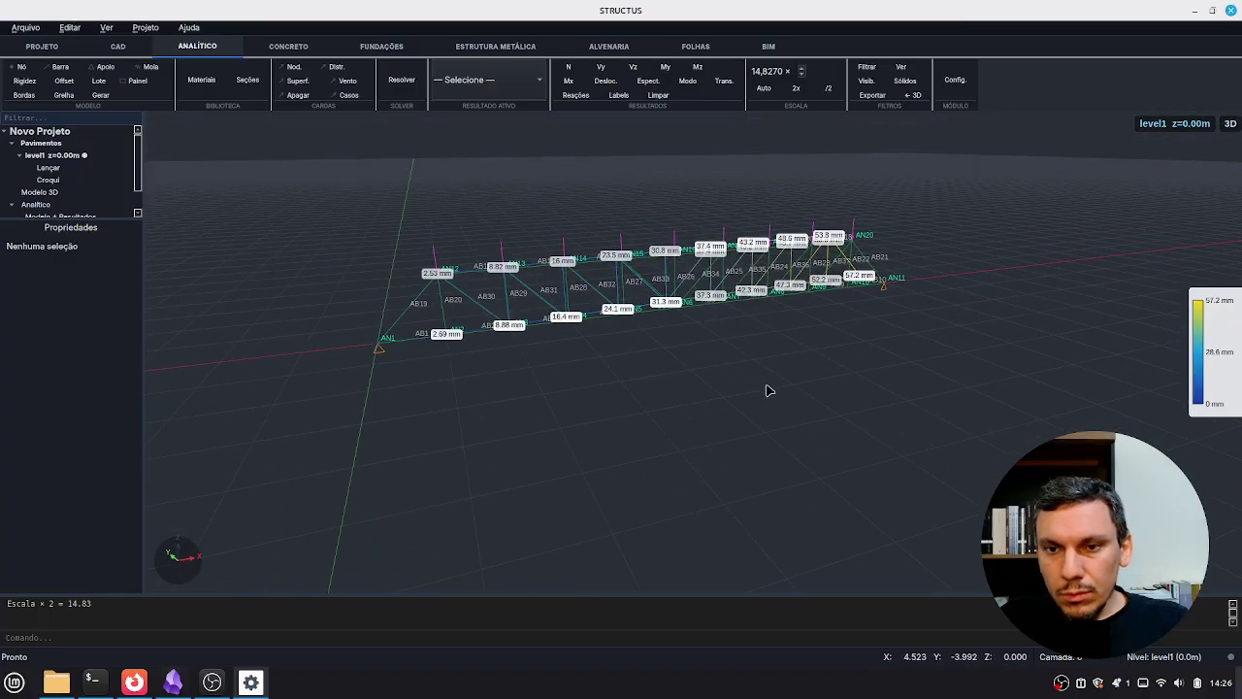
{"action": "scroll", "coordinate": [776, 354], "scroll_direction": "up", "scroll_amount": 2}
{"action": "mouse_move", "coordinate": [757, 332]}
{"action": "middle_mouse_down"}
{"action": "mouse_move", "coordinate": [743, 353]}
{"action": "mouse_move", "coordinate": [761, 324]}
{"action": "mouse_move", "coordinate": [742, 334]}
{"action": "middle_mouse_up"}
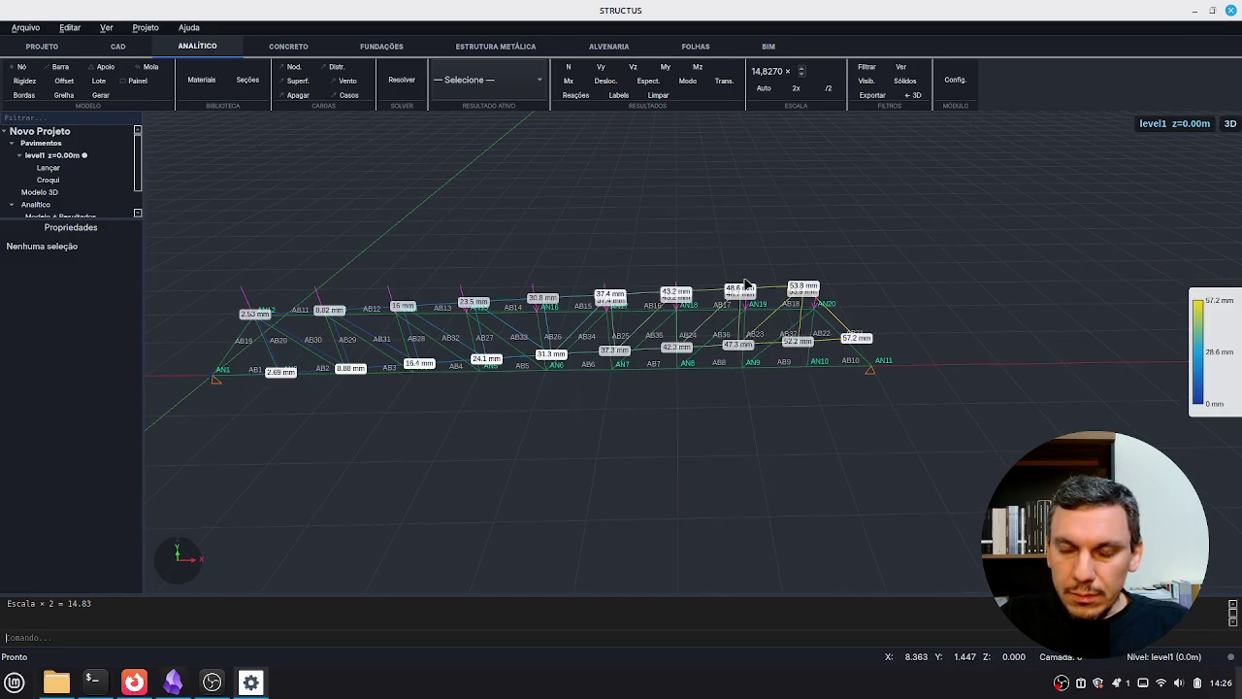
{"action": "middle_click_drag", "start_coordinate": [715, 343], "coordinate": [756, 330]}
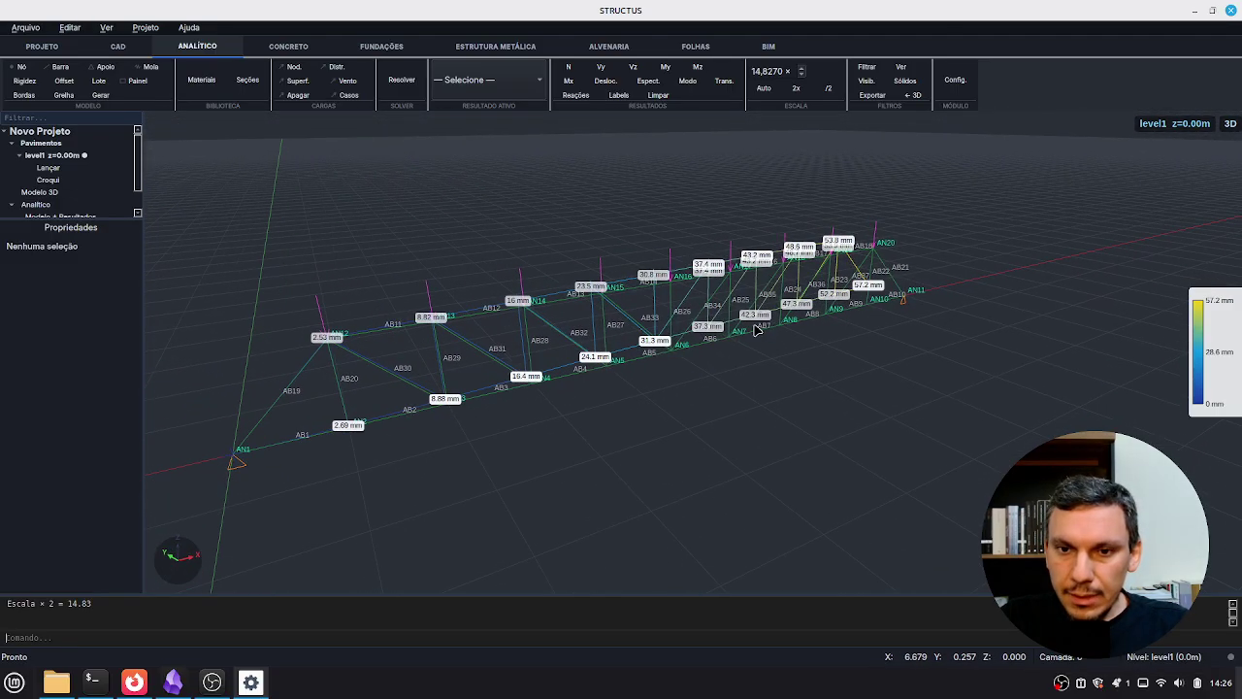
Switch to the displacement results, inspect the truss at an enlarged scale, and clear the results display
{"action": "left_click", "coordinate": [611, 82]}
{"action": "middle_click_drag", "start_coordinate": [823, 338], "coordinate": [813, 333]}
{"action": "scroll", "coordinate": [726, 324], "scroll_direction": "up", "scroll_amount": 1}
{"action": "middle_click_drag", "start_coordinate": [563, 288], "coordinate": [729, 372]}
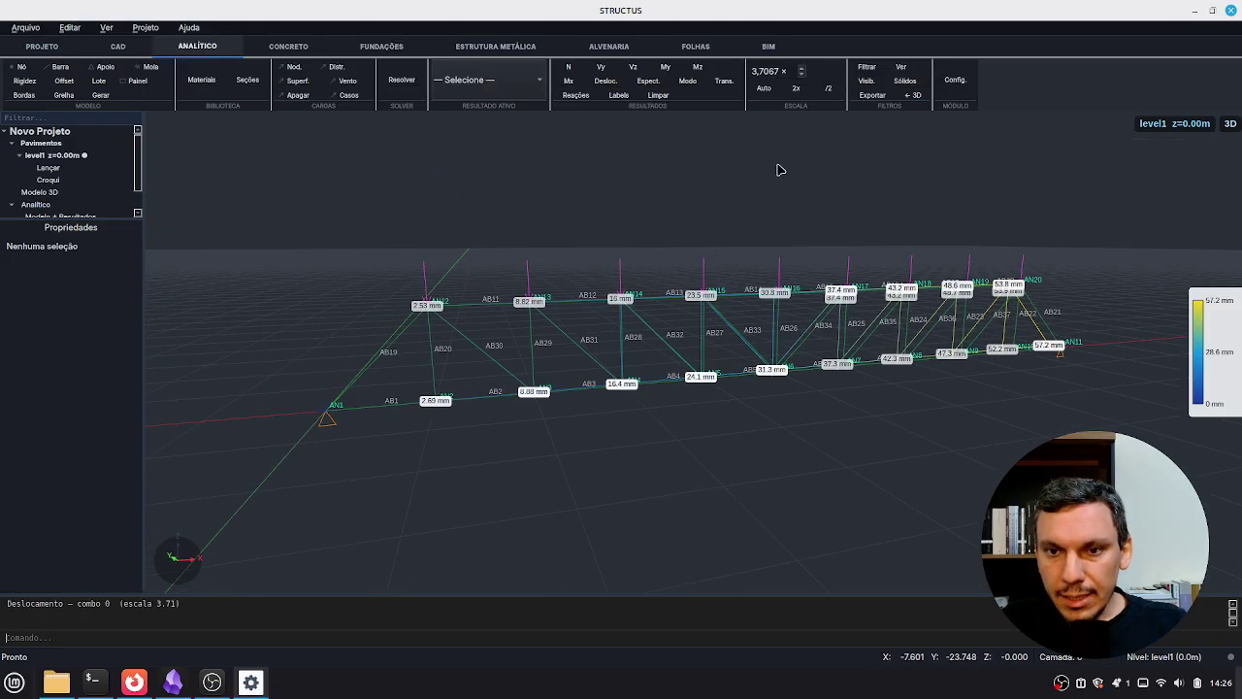
{"action": "left_click", "coordinate": [796, 88]}
{"action": "left_click", "coordinate": [796, 88]}
{"action": "left_click", "coordinate": [657, 96]}
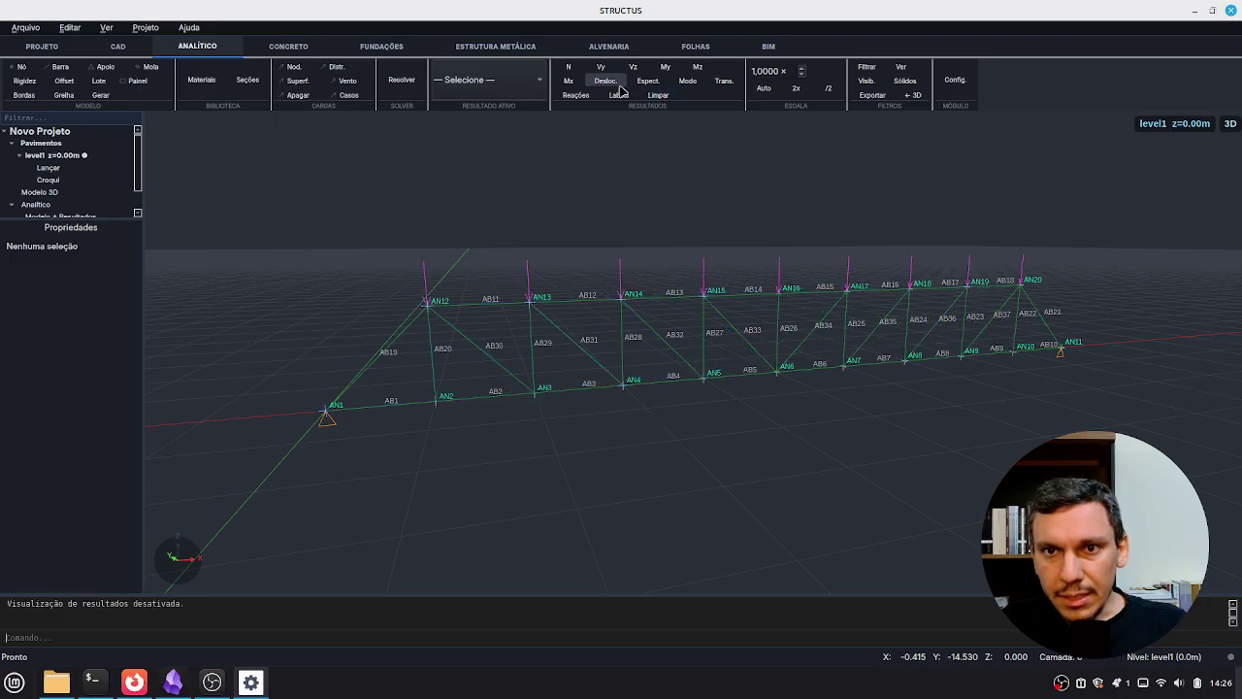
Display the truss displacements and set the active result to Espectral, followed by Combo 1
{"action": "left_click", "coordinate": [605, 81]}
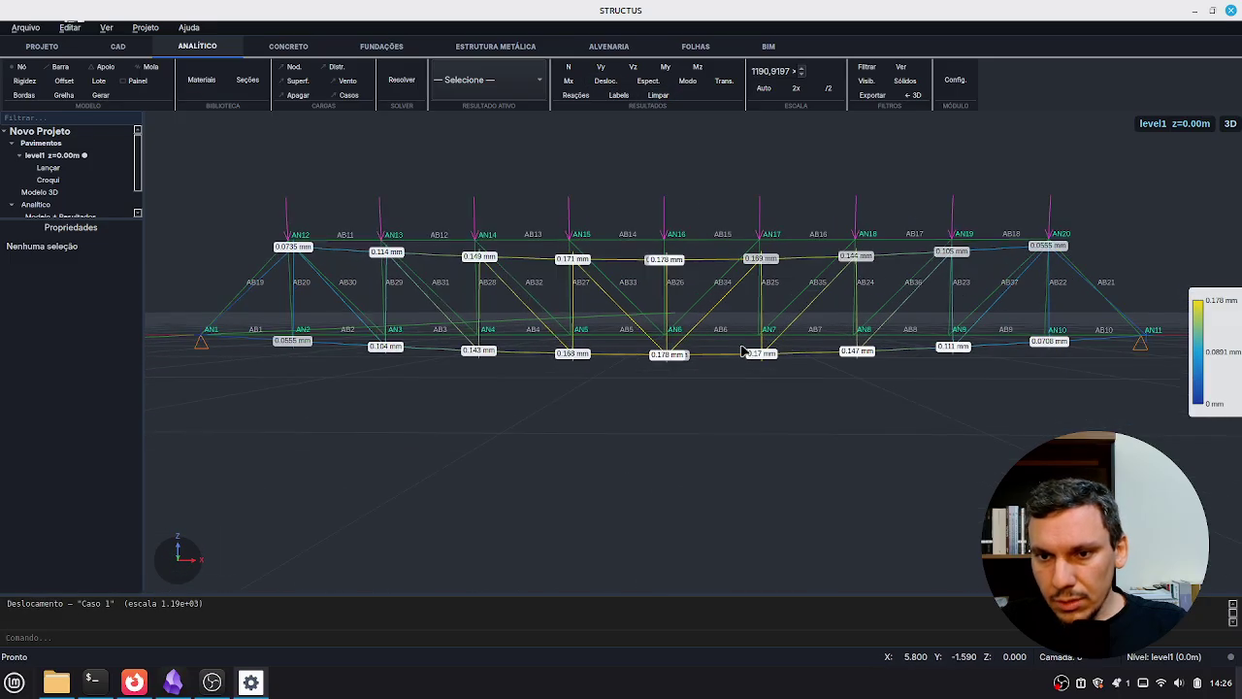
{"action": "left_click", "coordinate": [485, 80]}
{"action": "left_click", "coordinate": [480, 85]}
{"action": "left_click", "coordinate": [480, 83]}
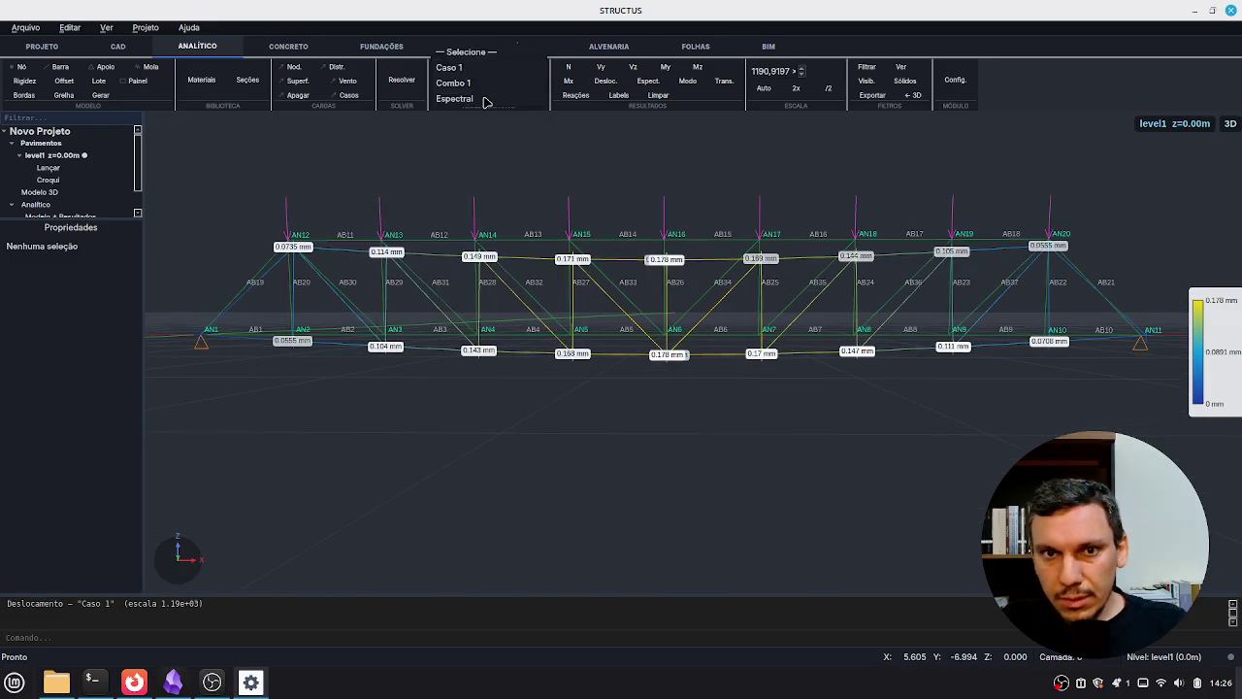
{"action": "left_click", "coordinate": [475, 99]}
{"action": "left_click", "coordinate": [489, 78]}
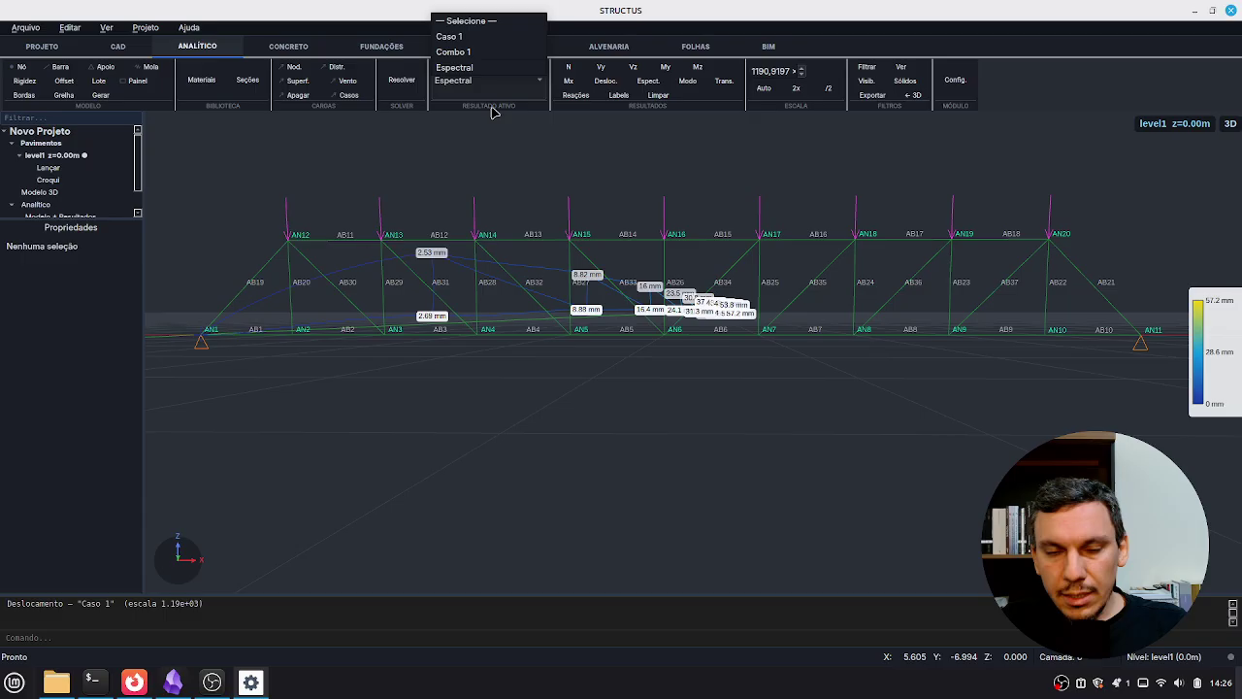
{"action": "left_click", "coordinate": [454, 51]}
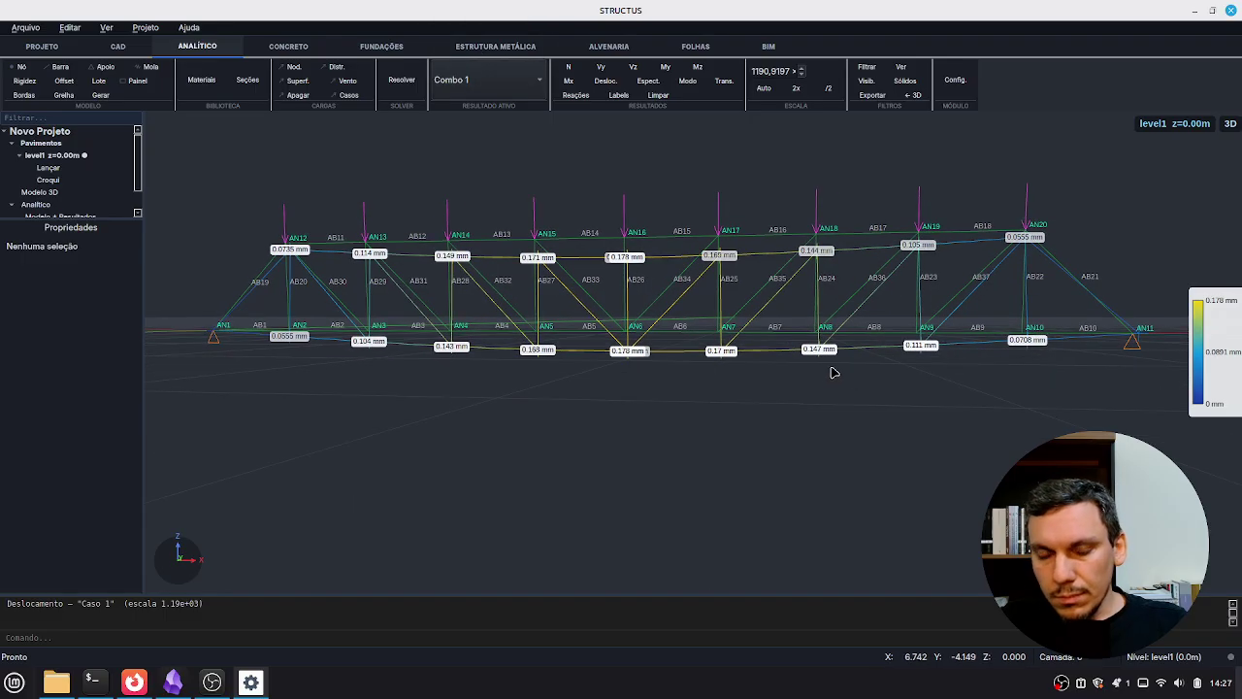
Select Combo 1 as the active result and hide the analytical ID labels in the model visibility settings
{"action": "left_click", "coordinate": [498, 83]}
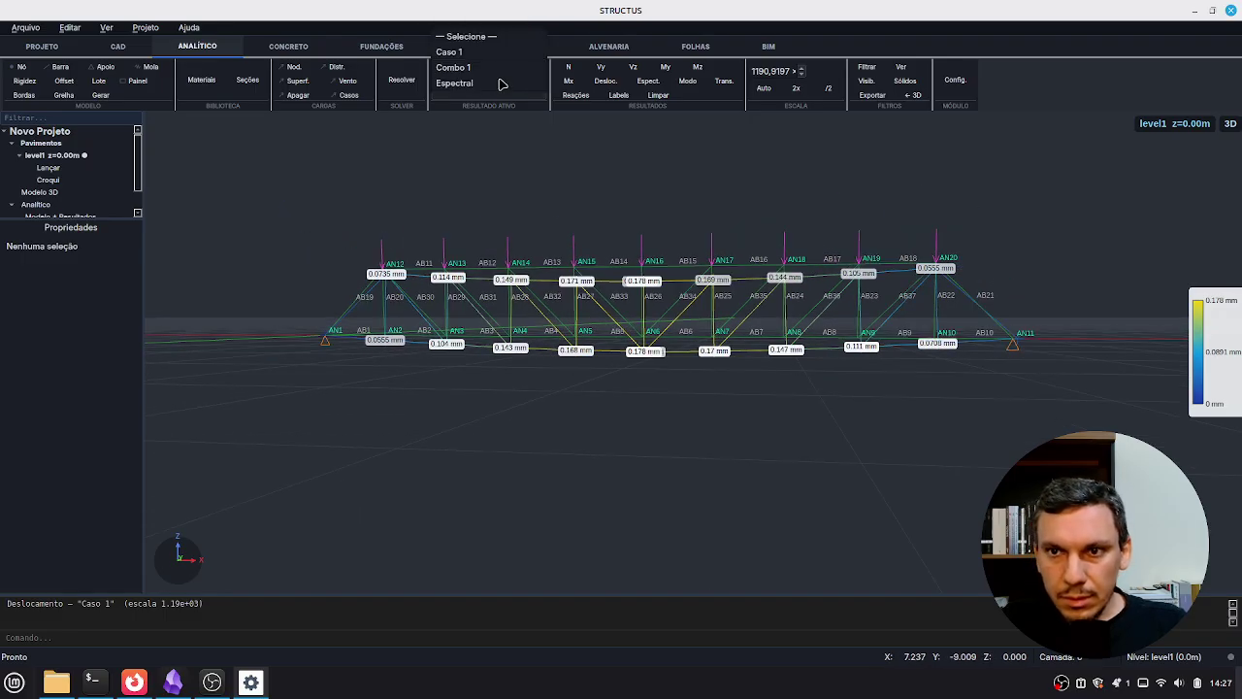
{"action": "left_click", "coordinate": [498, 69]}
{"action": "left_click", "coordinate": [867, 82]}
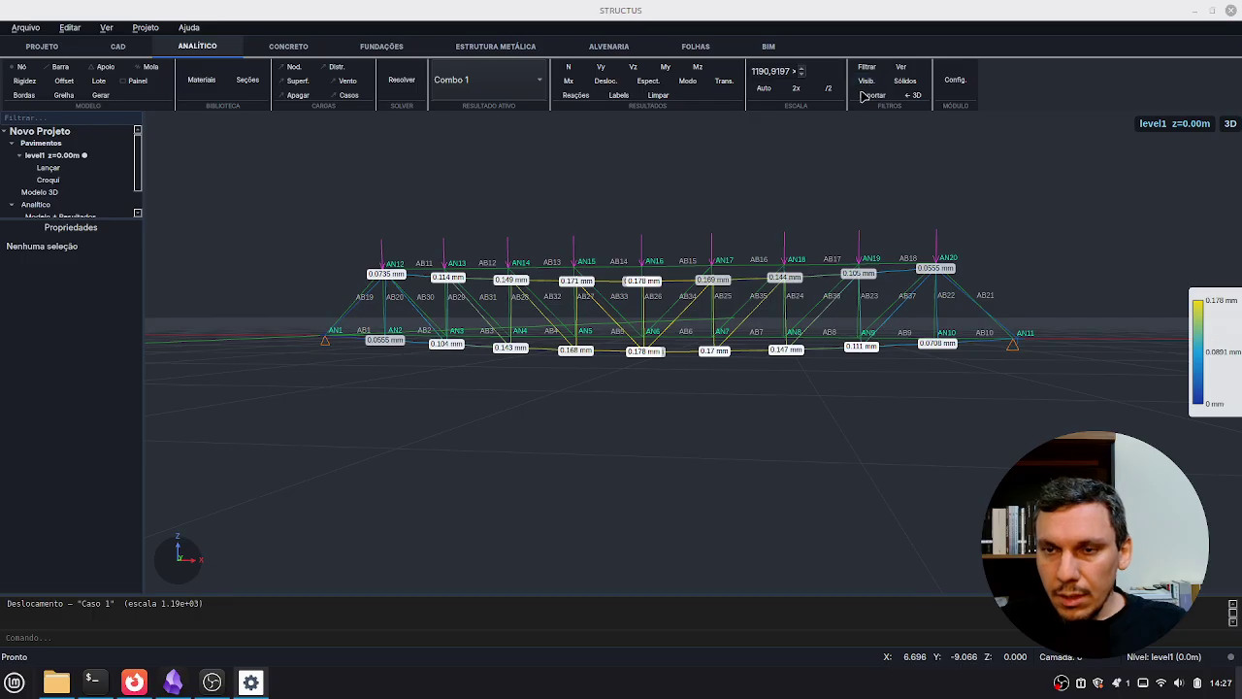
{"action": "left_click_drag", "start_coordinate": [600, 332], "coordinate": [852, 230]}
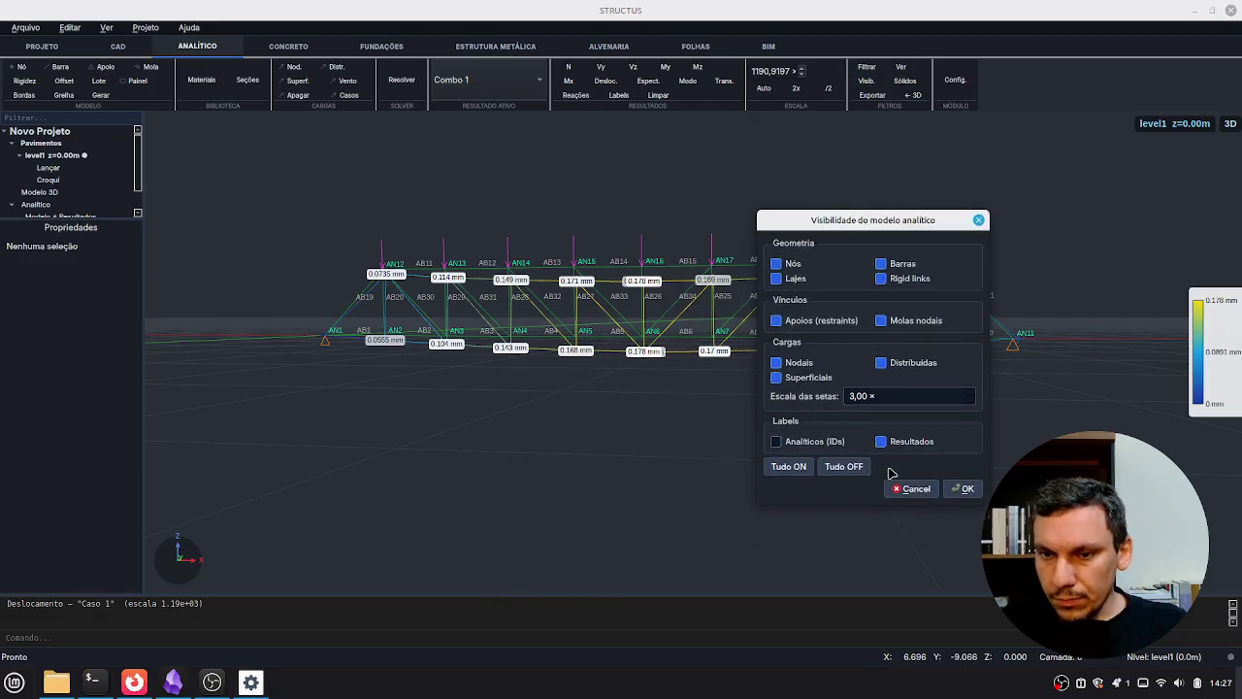
{"action": "left_click", "coordinate": [967, 489]}
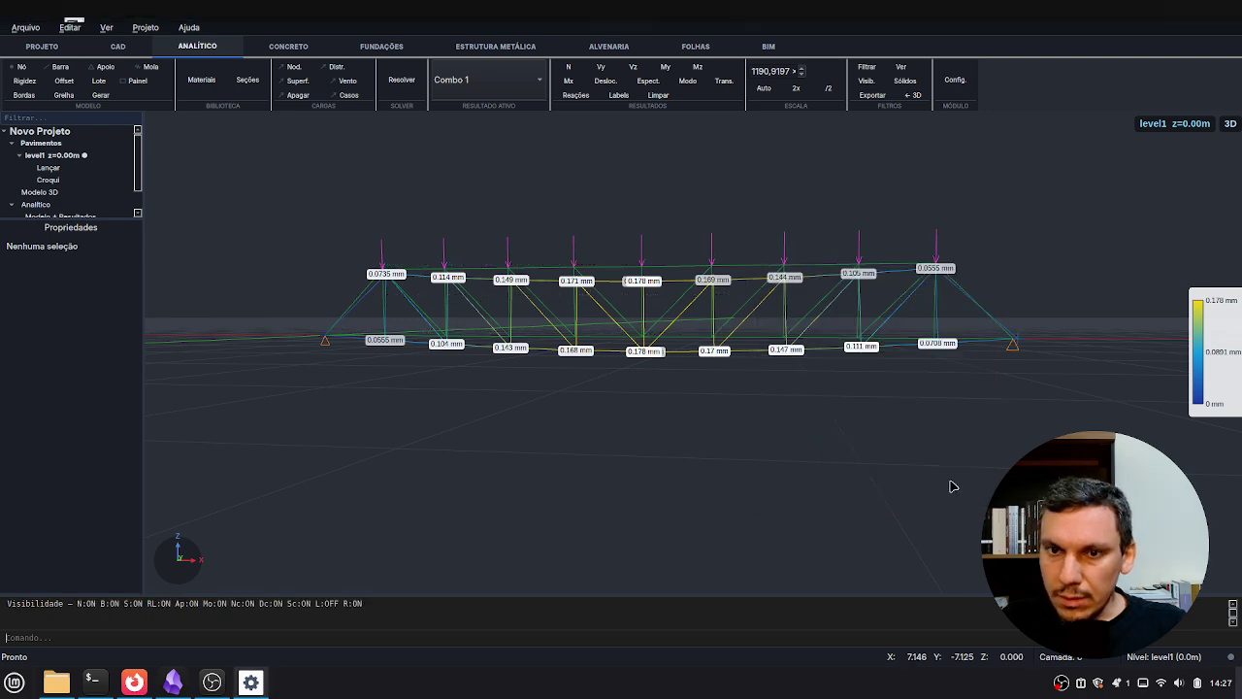
Hide the nodes in the analytical model visibility settings, and review the analytical display filter options without changing them
{"action": "middle_click_drag", "start_coordinate": [825, 419], "coordinate": [751, 335]}
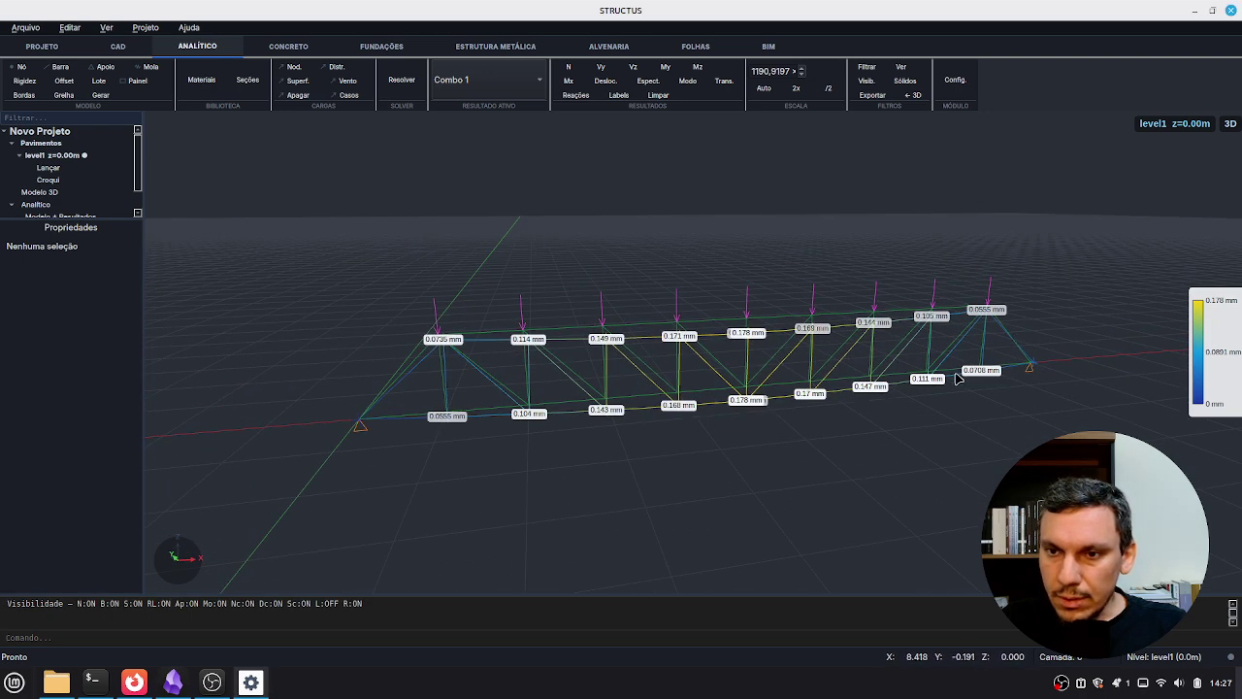
{"action": "scroll", "coordinate": [957, 375], "scroll_direction": "up", "scroll_amount": 1}
{"action": "left_click", "coordinate": [866, 82]}
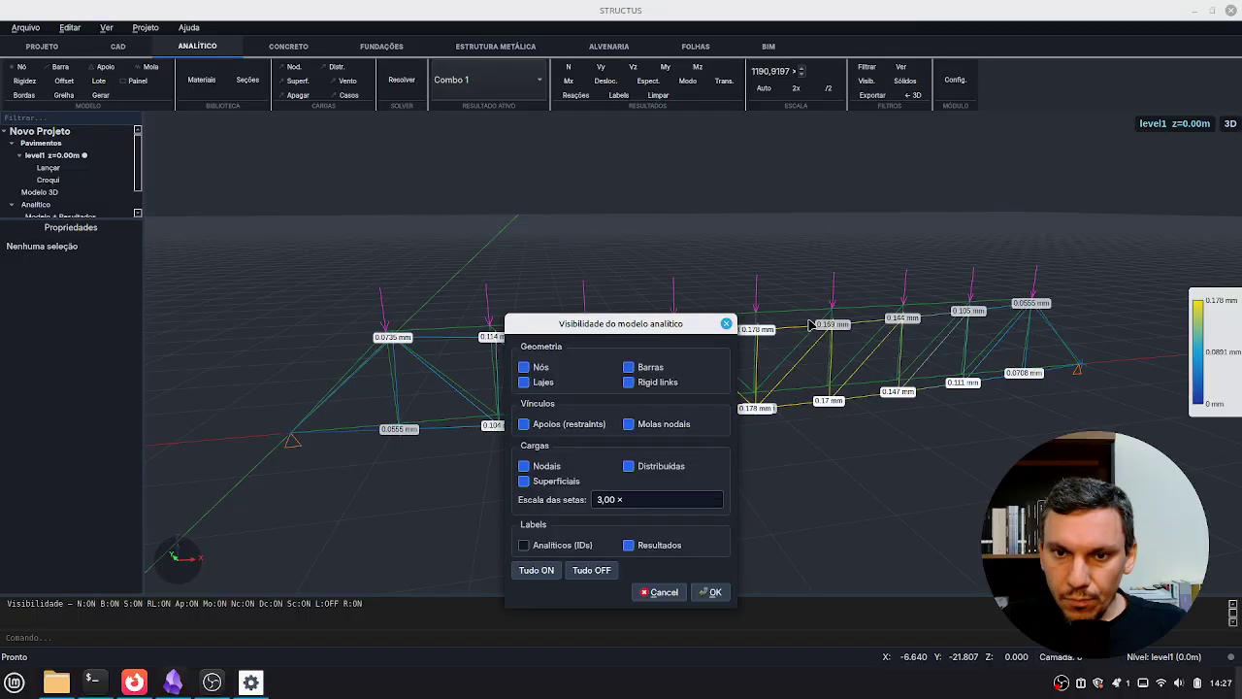
{"action": "left_click_drag", "start_coordinate": [629, 323], "coordinate": [975, 185]}
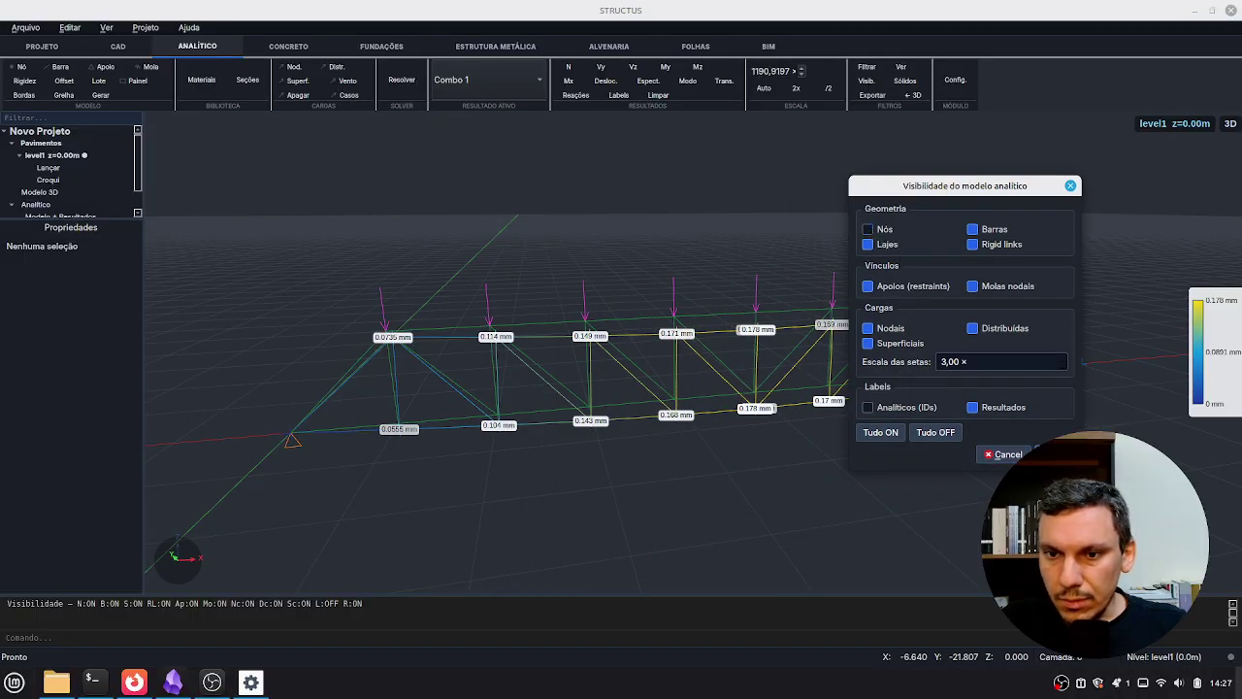
{"action": "left_click", "coordinate": [1052, 454]}
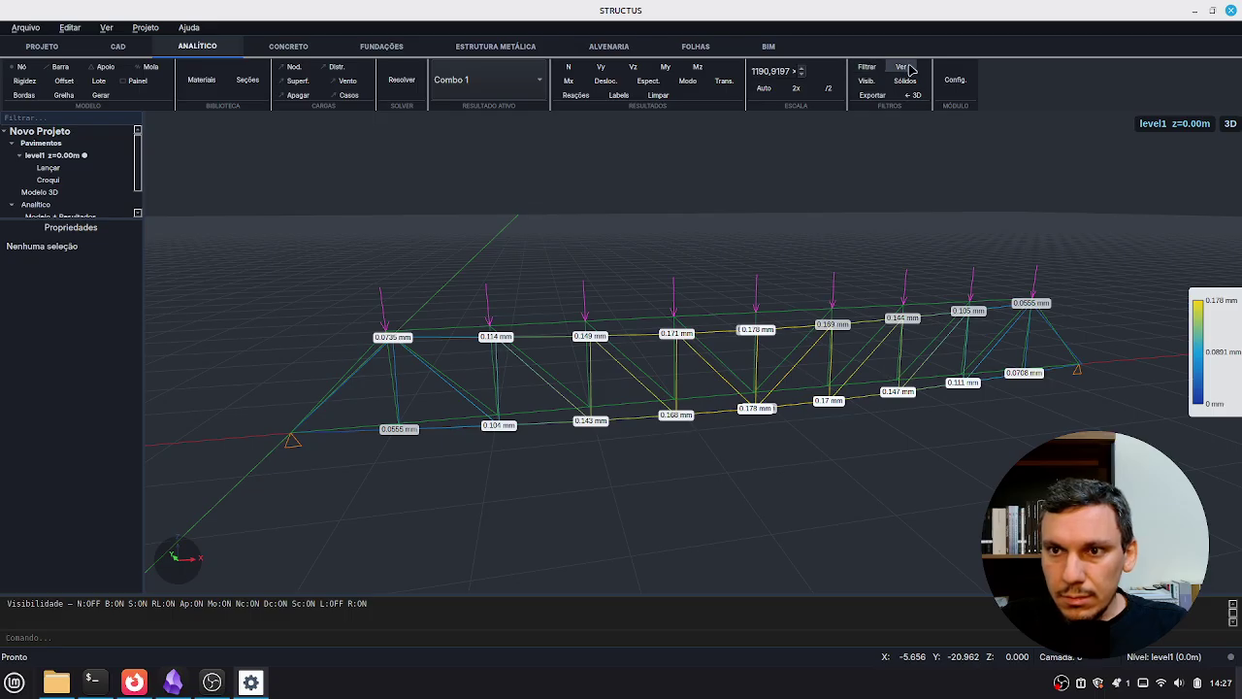
{"action": "left_click", "coordinate": [866, 69]}
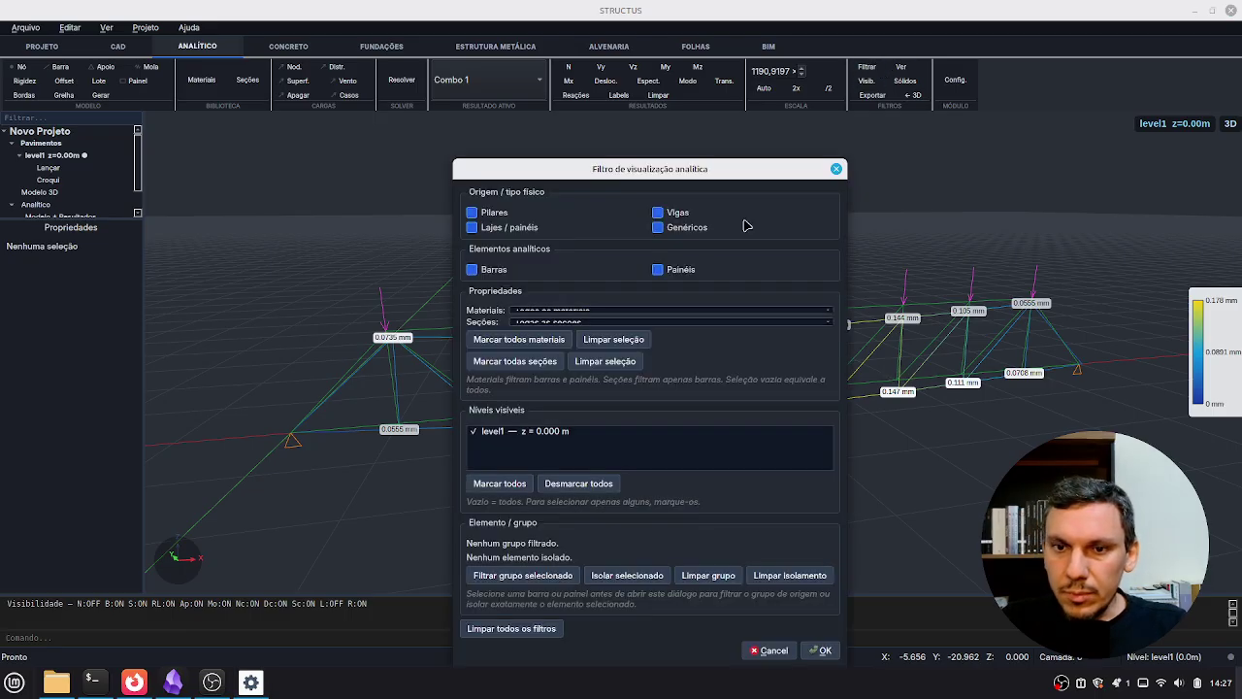
{"action": "left_click", "coordinate": [836, 168]}
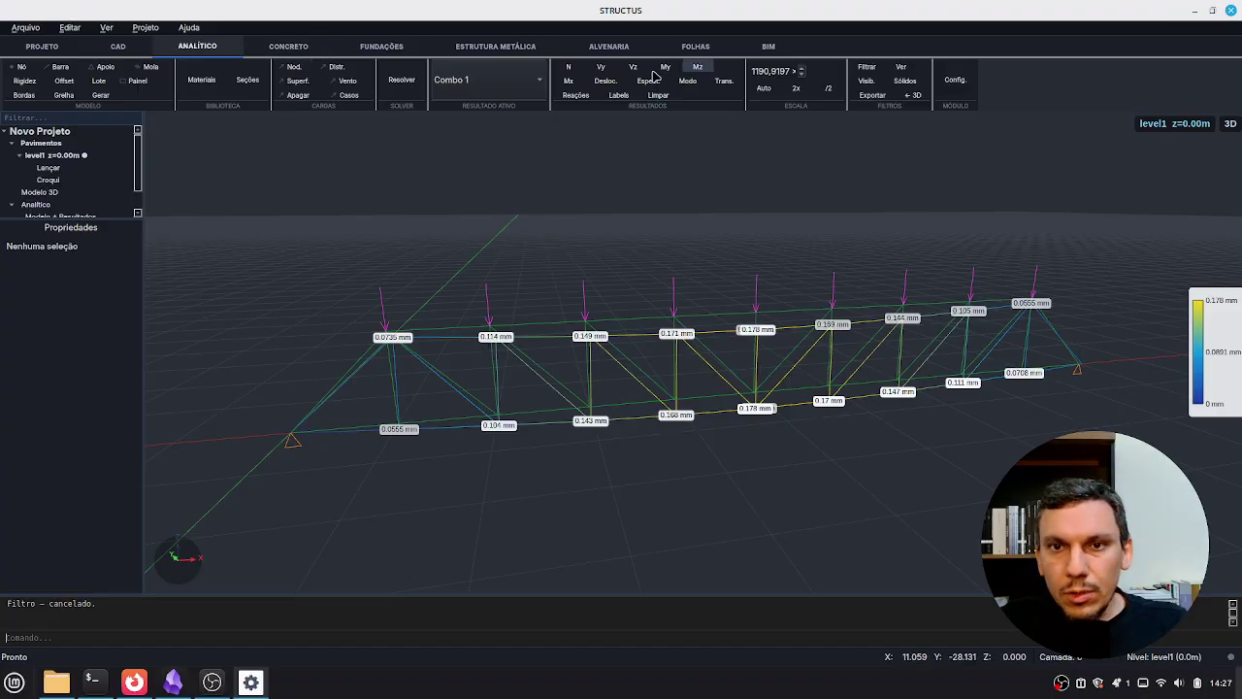
Switch to the XY plan view and clear the displacement results from the truss
{"action": "left_click", "coordinate": [134, 49]}
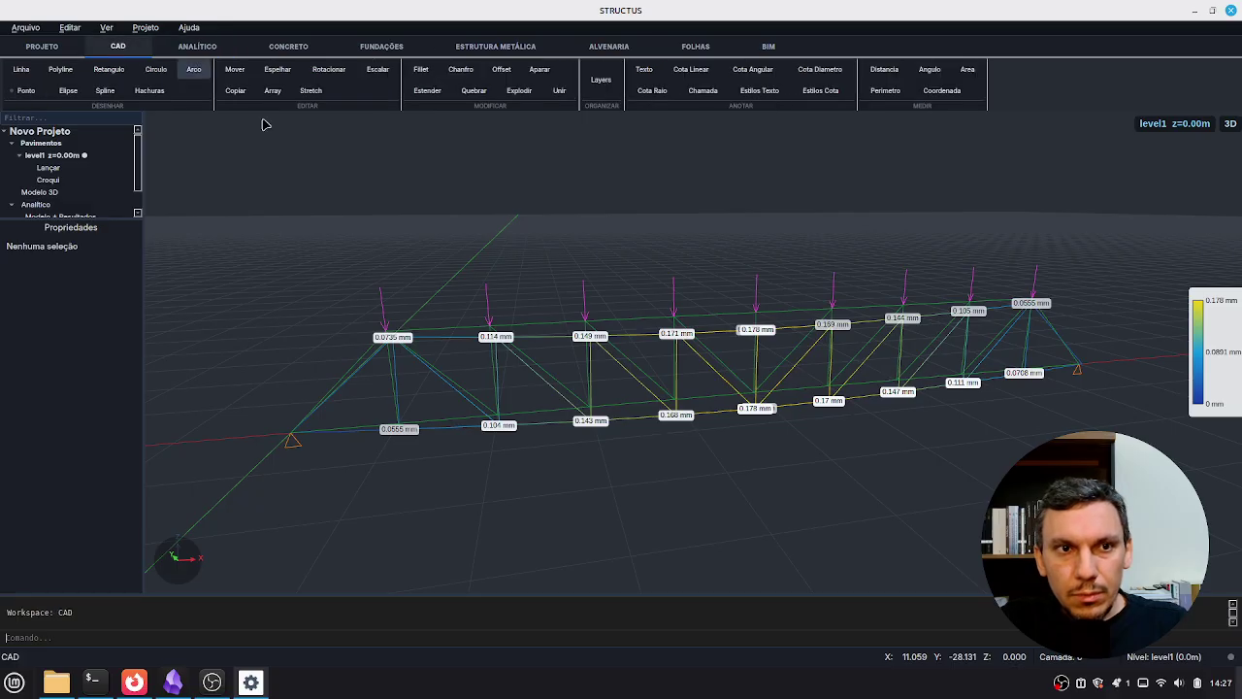
{"action": "left_click", "coordinate": [105, 27]}
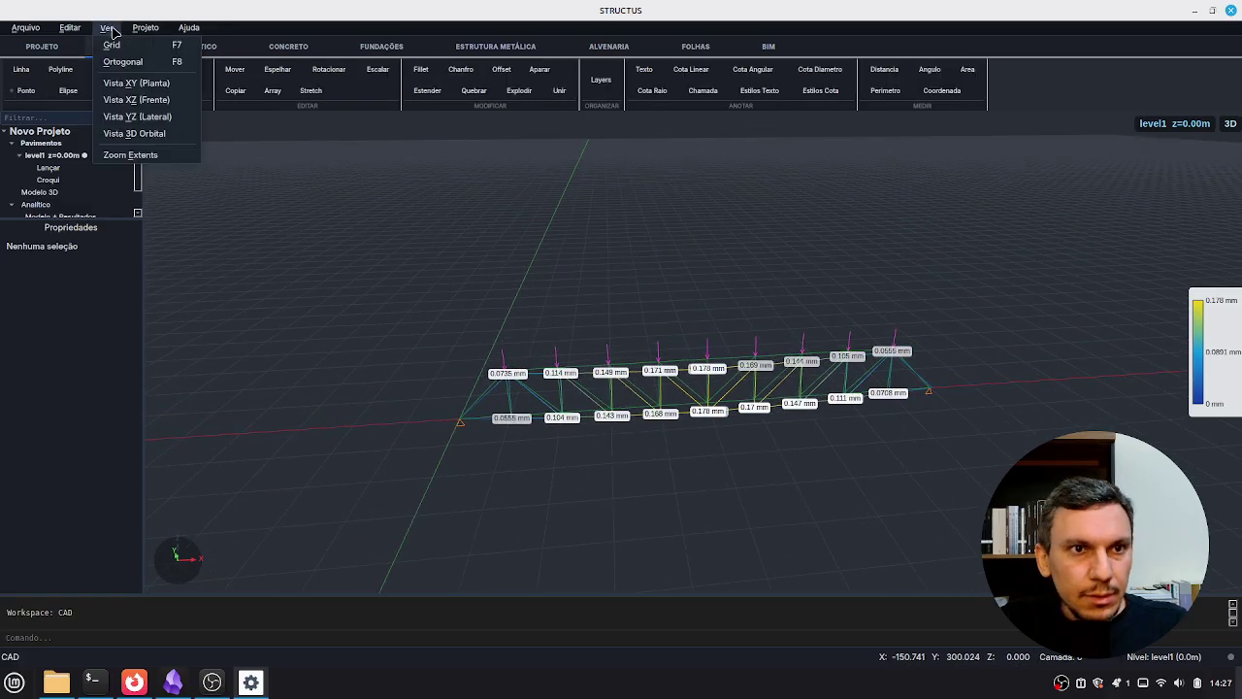
{"action": "left_click", "coordinate": [145, 84]}
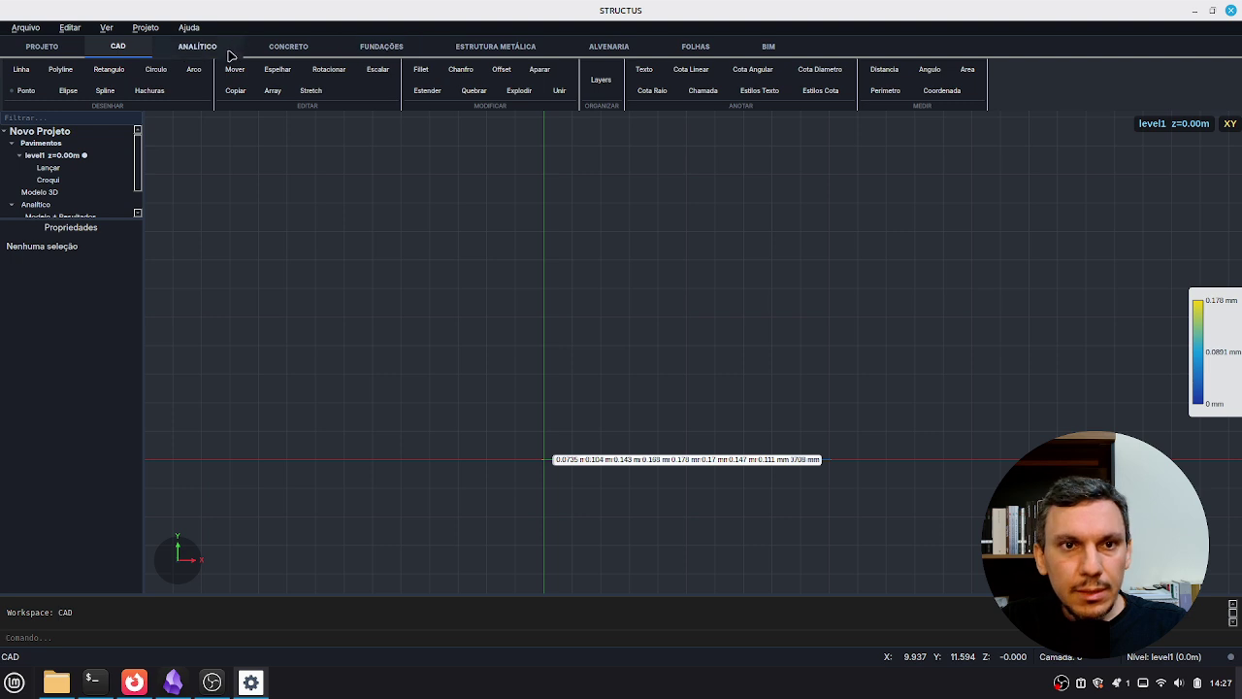
{"action": "left_click", "coordinate": [197, 45]}
{"action": "left_click", "coordinate": [656, 94]}
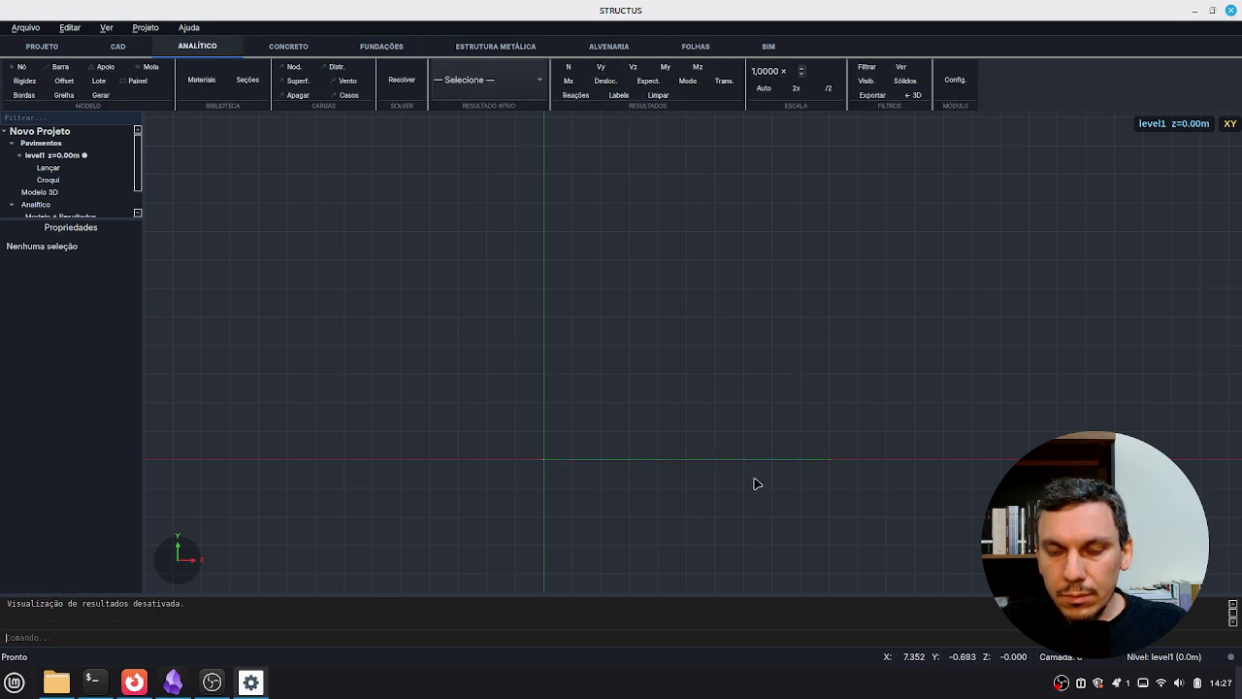
Add a linear dimension between the truss's two end supports in plan, with its dimension line offset below the truss
{"action": "middle_click_drag", "start_coordinate": [751, 477], "coordinate": [740, 394]}
{"action": "scroll", "coordinate": [738, 458], "scroll_direction": "up", "scroll_amount": 9}
{"action": "middle_click_drag", "start_coordinate": [759, 469], "coordinate": [715, 374]}
{"action": "left_click", "coordinate": [118, 47]}
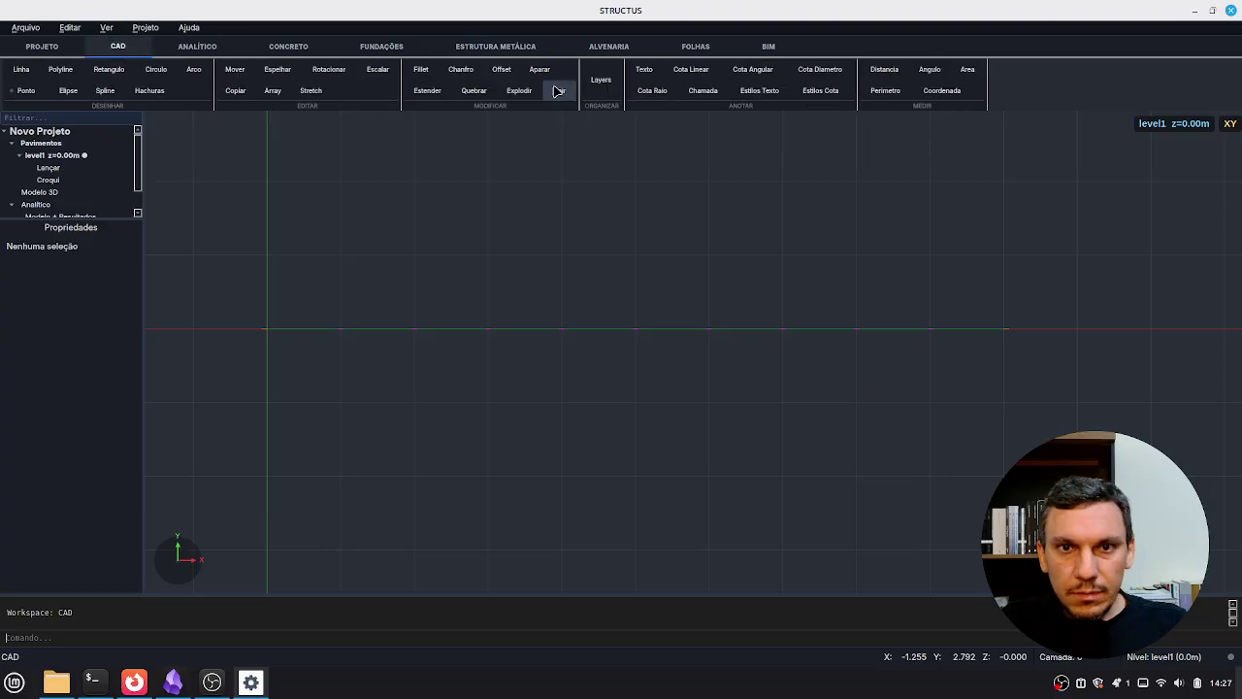
{"action": "left_click", "coordinate": [691, 69]}
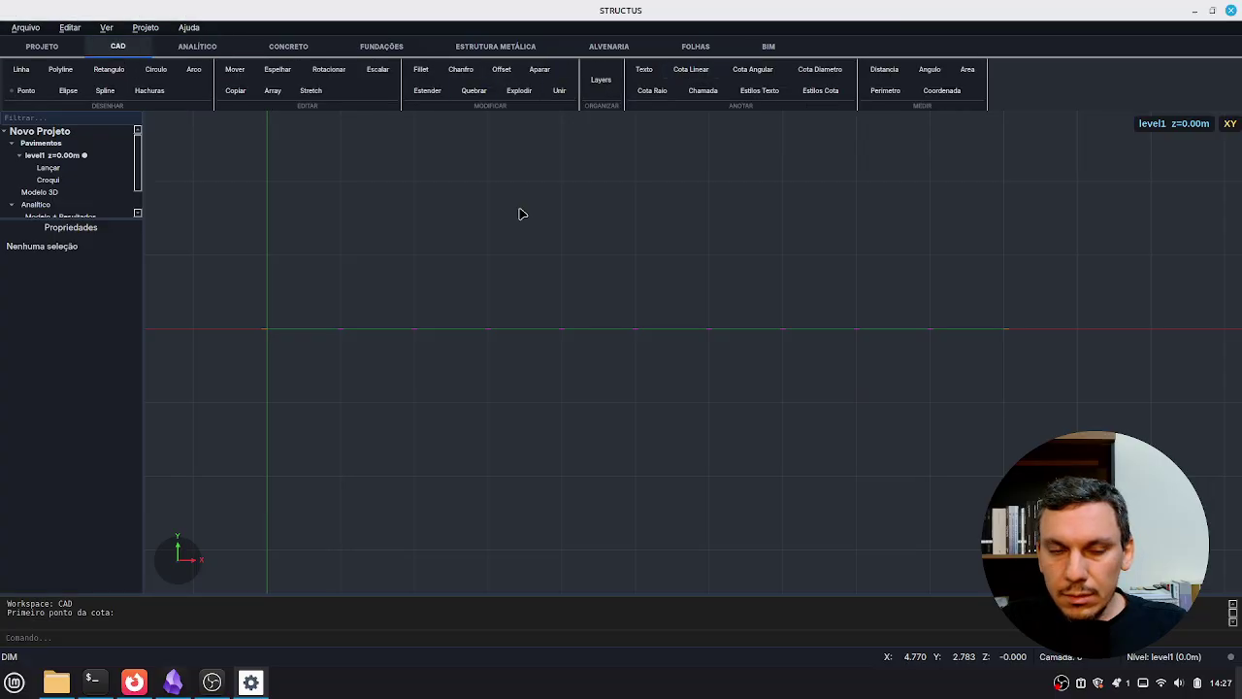
{"action": "left_click", "coordinate": [276, 332]}
{"action": "left_click", "coordinate": [1005, 330]}
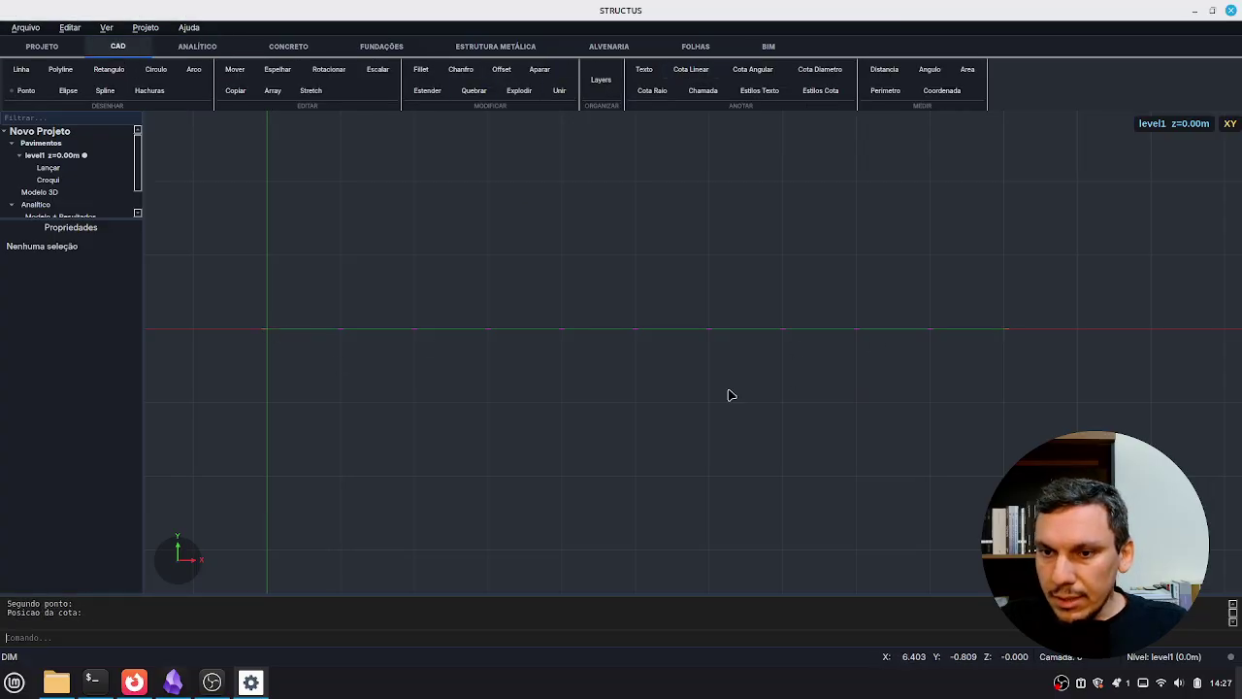
{"action": "left_click", "coordinate": [720, 386]}
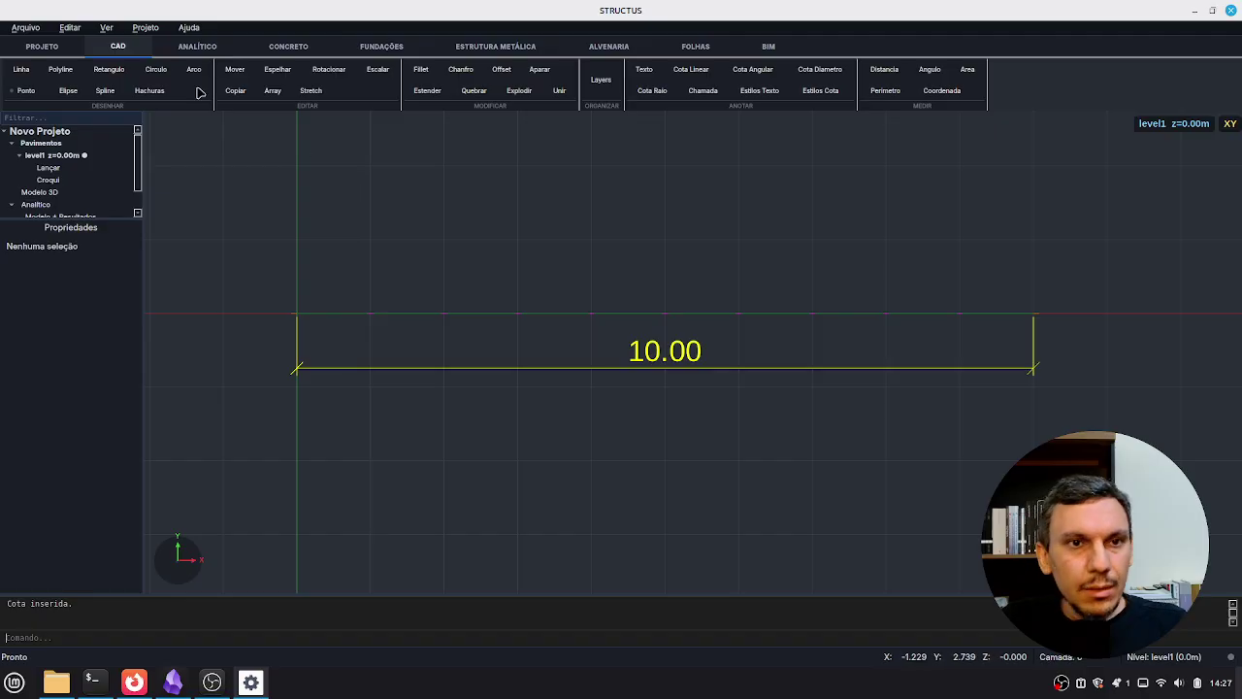
Return to the 3D orbital view and inspect the dimensioned truss from the opposite side
{"action": "left_click", "coordinate": [106, 27]}
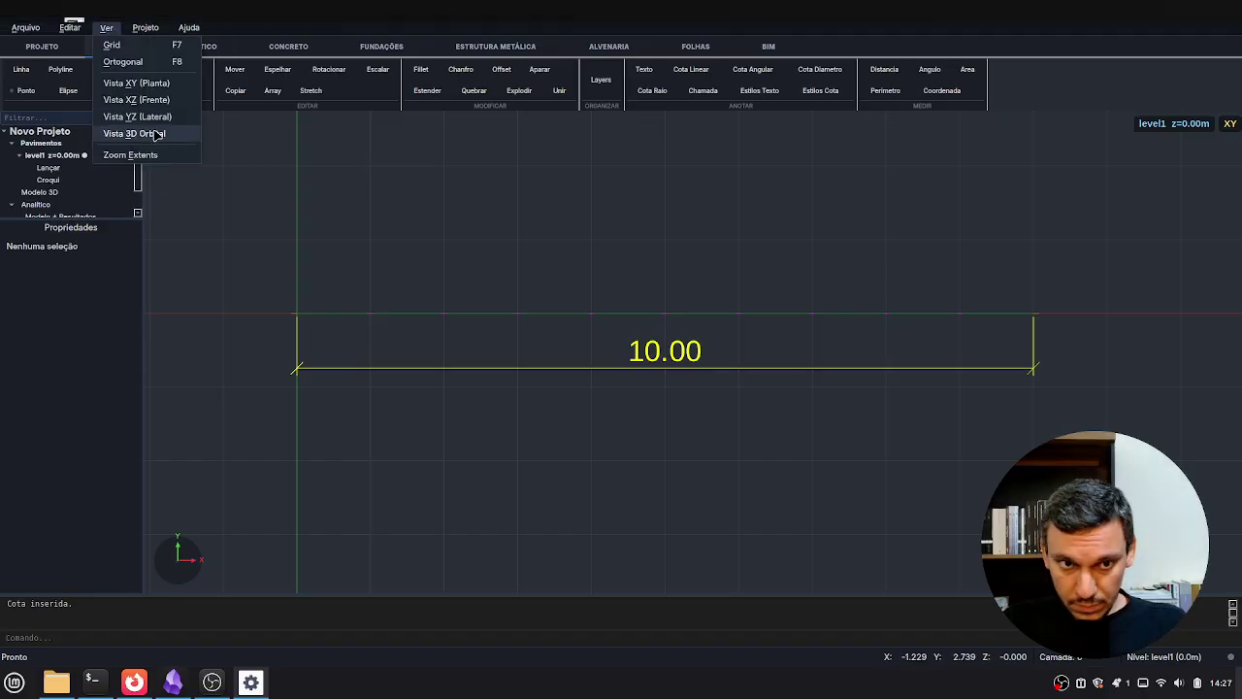
{"action": "left_click", "coordinate": [136, 132]}
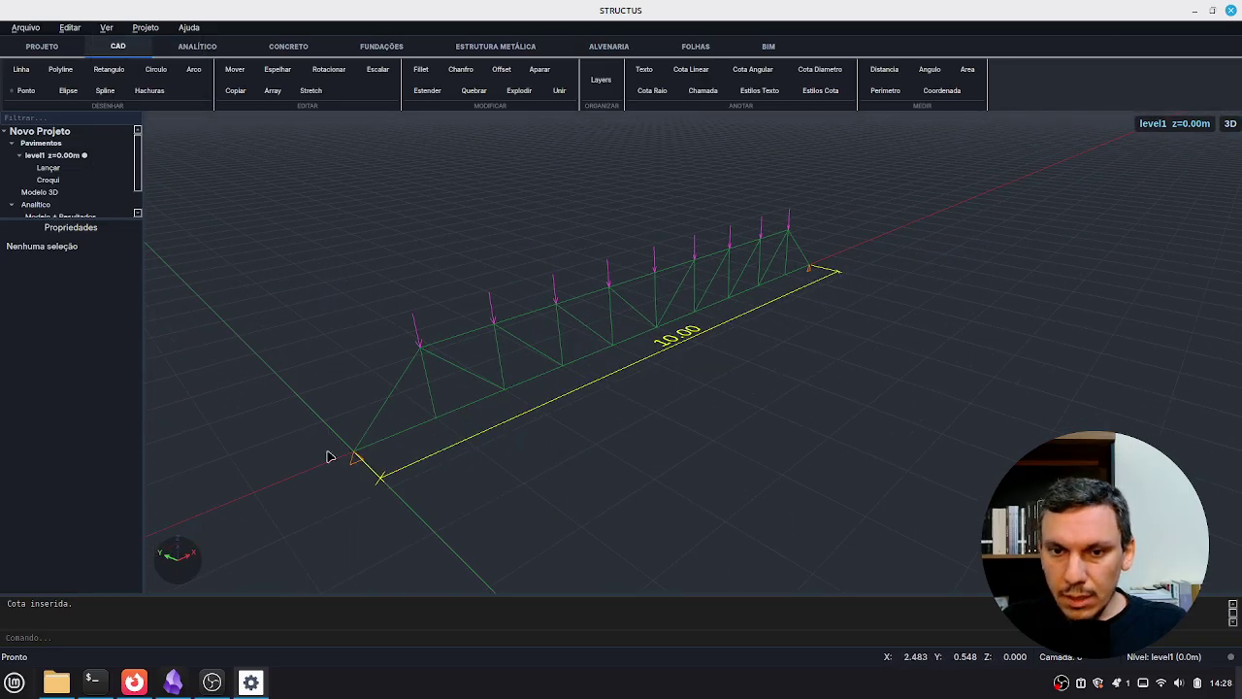
{"action": "mouse_move", "coordinate": [505, 403]}
{"action": "middle_mouse_down"}
{"action": "mouse_move", "coordinate": [529, 398]}
{"action": "mouse_move", "coordinate": [507, 407]}
{"action": "middle_mouse_up"}
{"action": "middle_click_drag", "start_coordinate": [787, 309], "coordinate": [692, 327]}
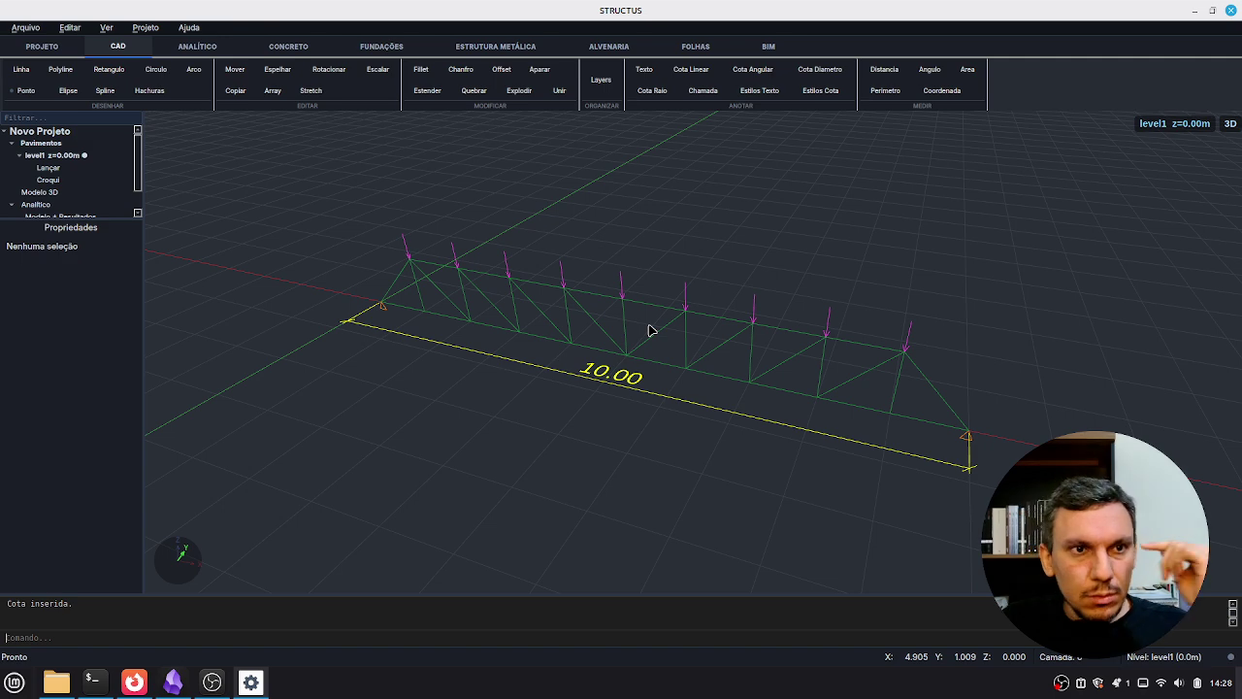
{"action": "left_click", "coordinate": [41, 47]}
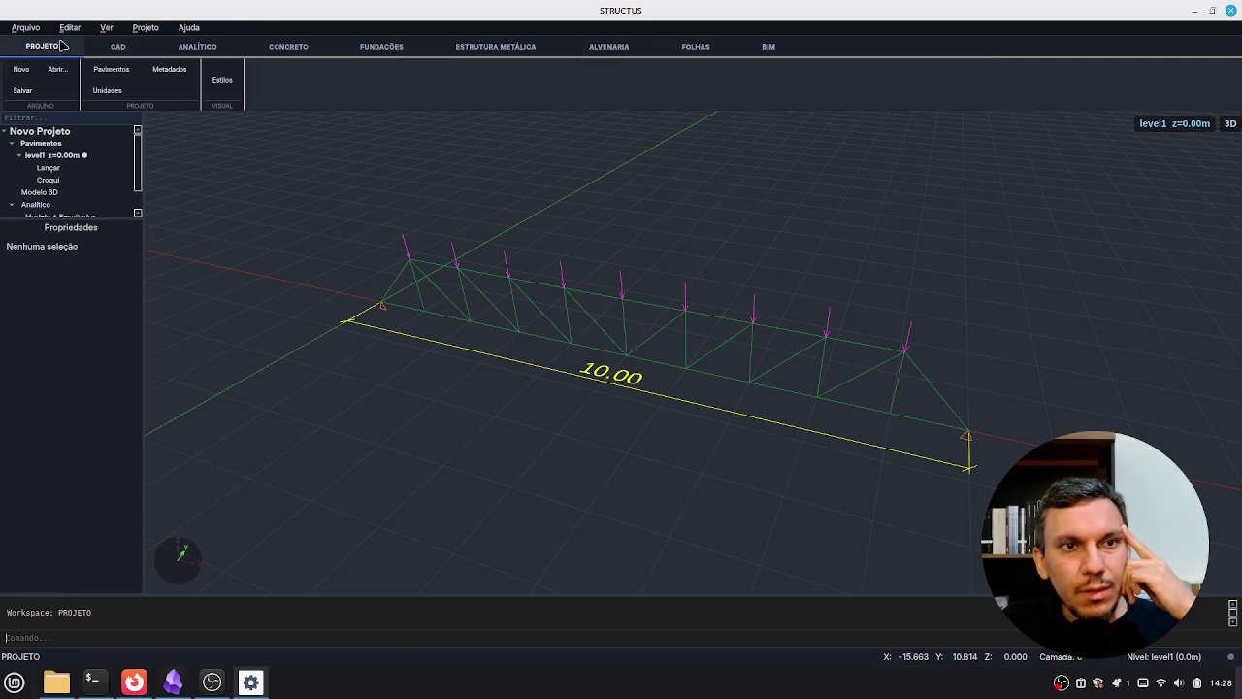
{"action": "left_click", "coordinate": [116, 46]}
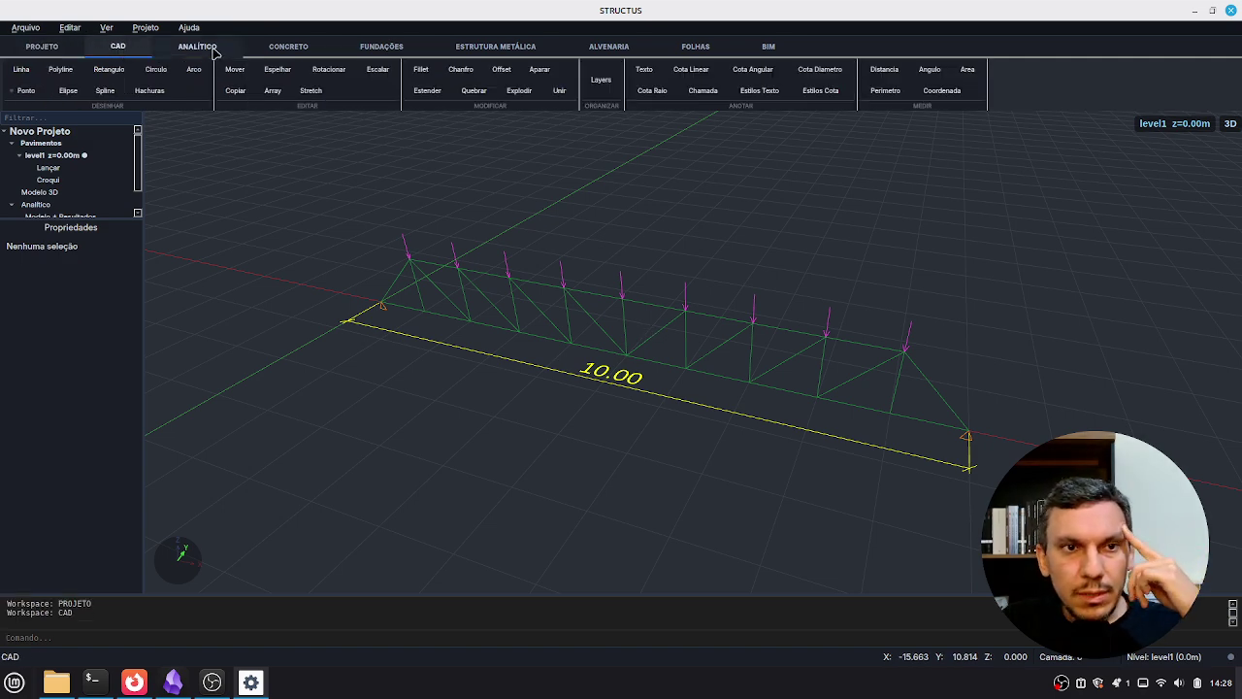